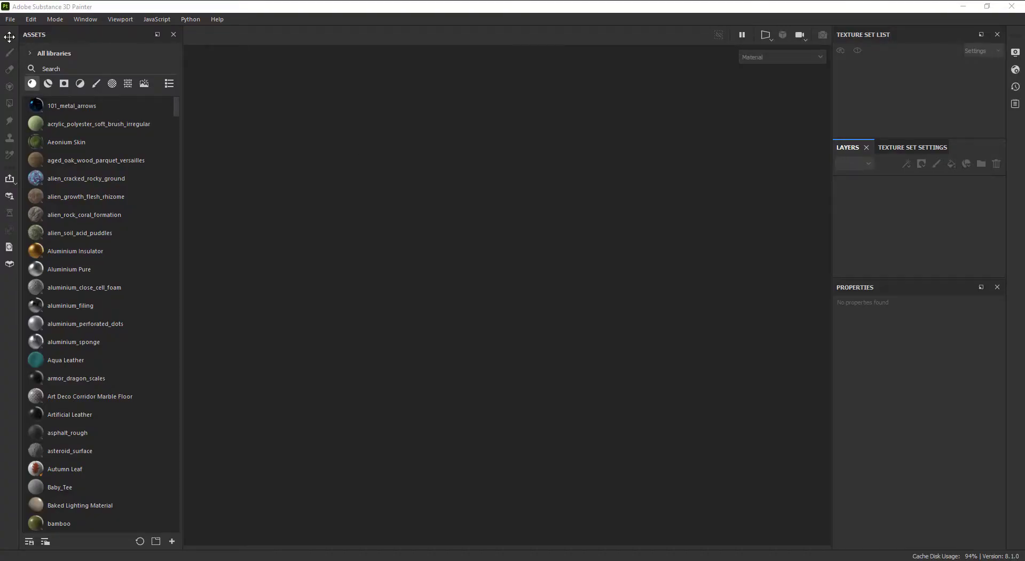
# Step: Create a new PBR - Metallic Roughness Alpha-blend project from stylized_wooden_boat.fbx and choose its document resolution
pyautogui.click(10, 20)
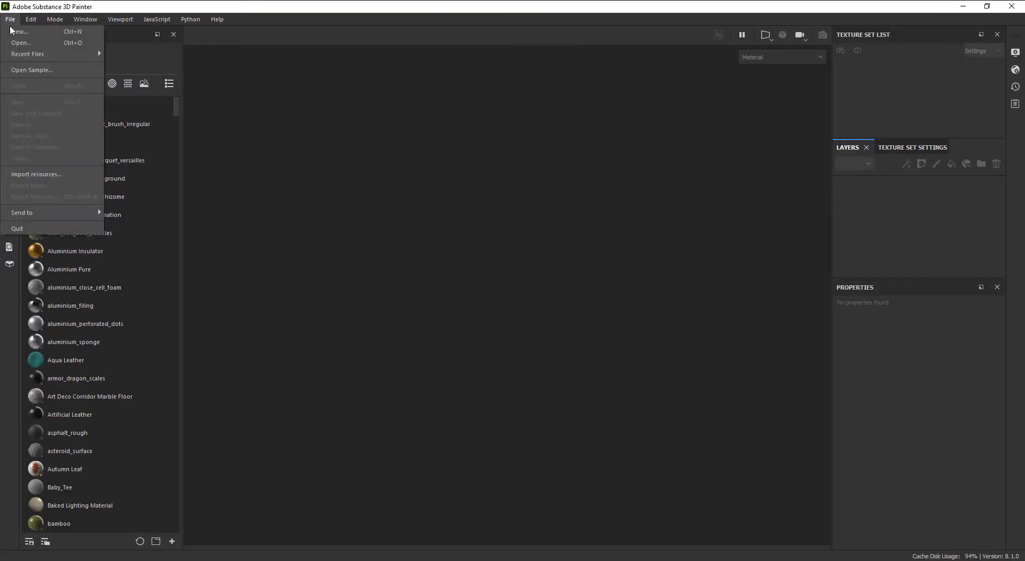
pyautogui.click(12, 34)
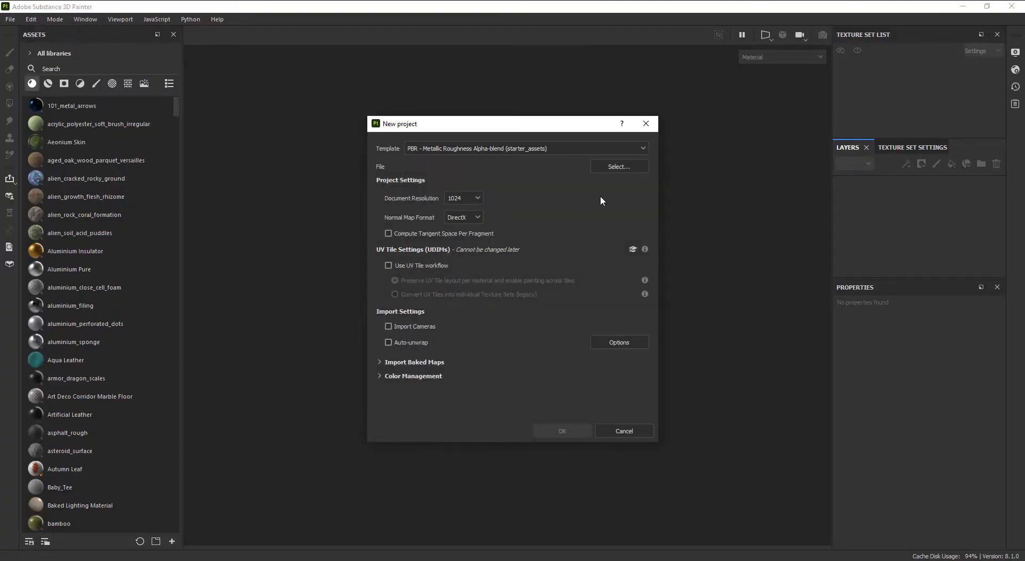
pyautogui.click(619, 166)
pyautogui.click(300, 172)
pyautogui.doubleClick(299, 174)
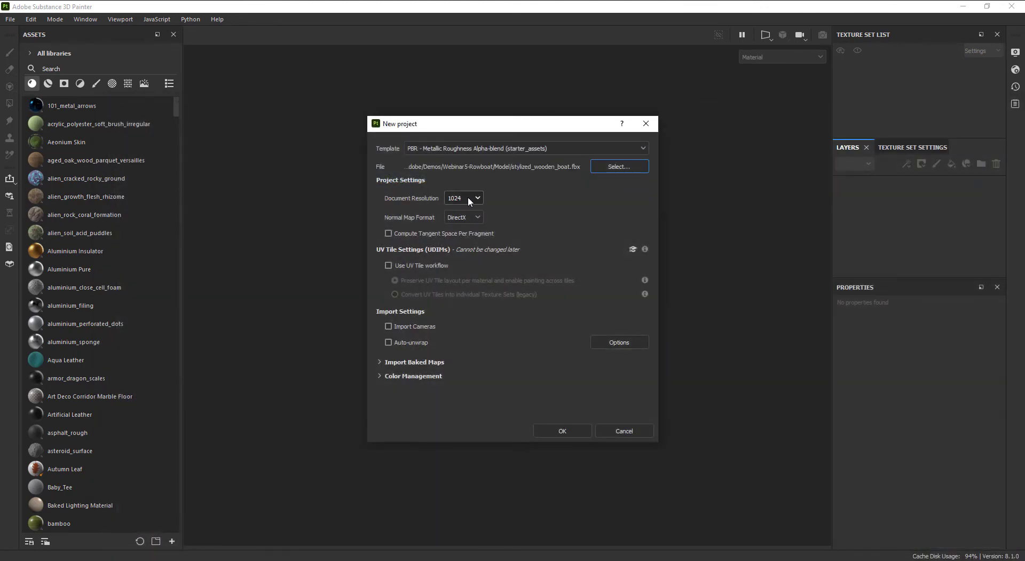
pyautogui.click(468, 200)
pyautogui.click(460, 255)
pyautogui.click(580, 434)
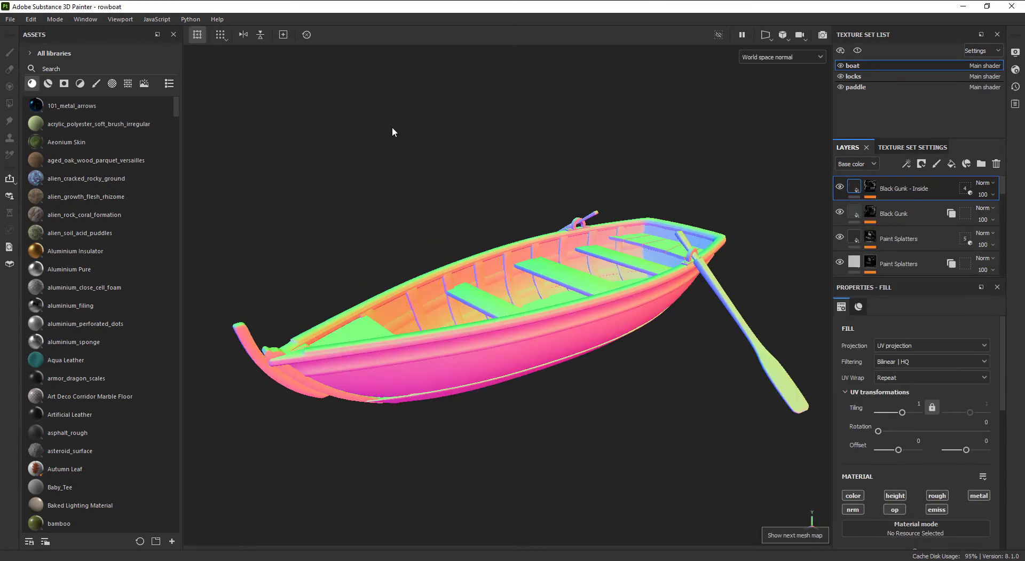
# Step: Examine the rowboat's mesh maps one by one, including ID, curvature, position and world space normal
pyautogui.press('b')
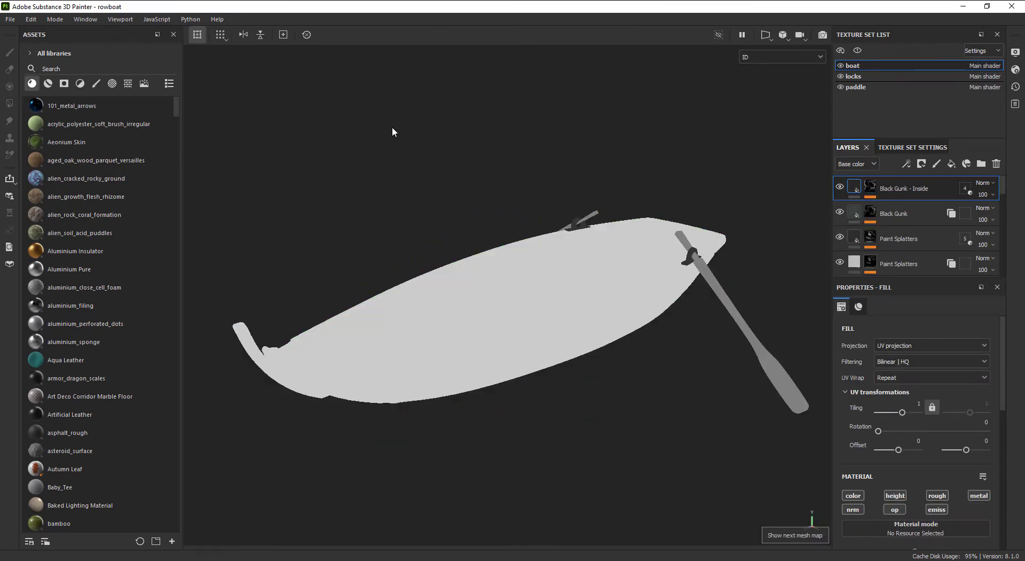
pyautogui.press('b')
pyautogui.press('b')
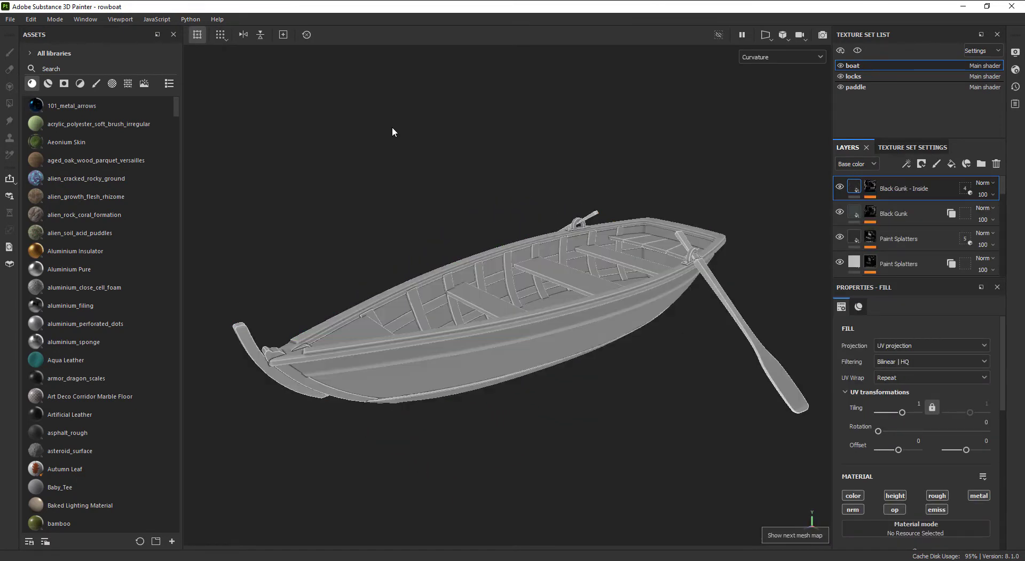
pyautogui.press('b')
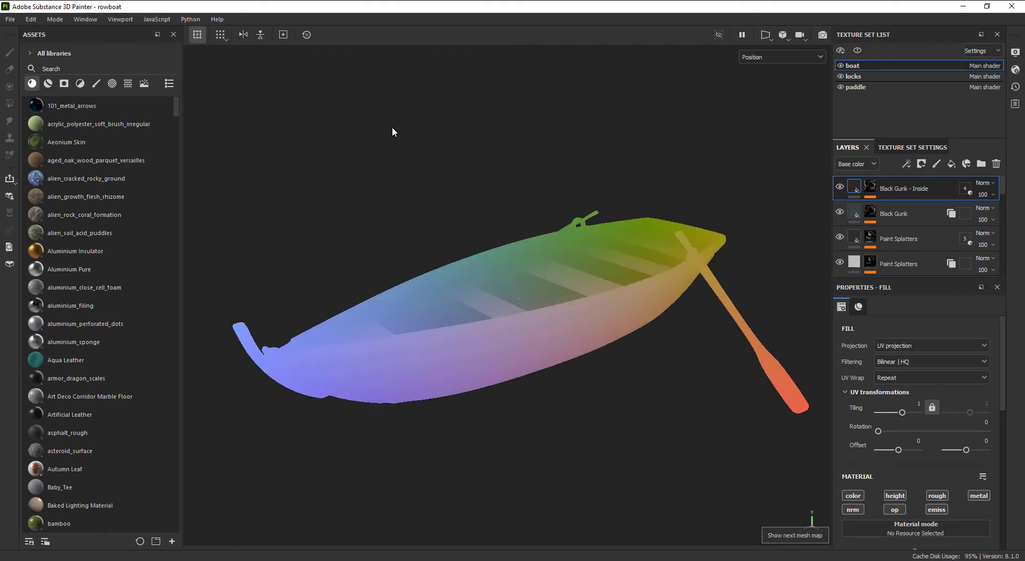
pyautogui.press('b')
pyautogui.press('b')
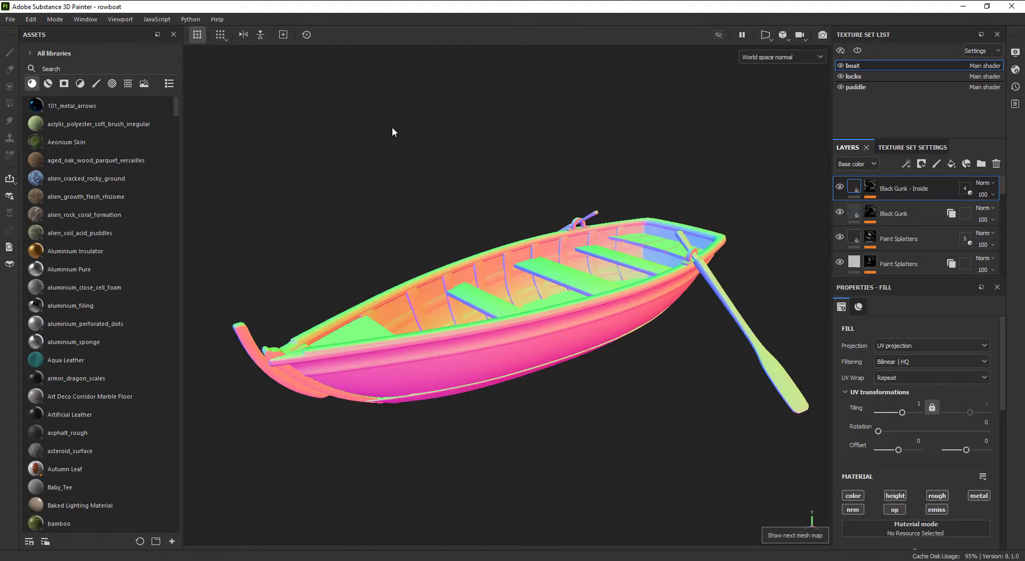
pyautogui.press('b')
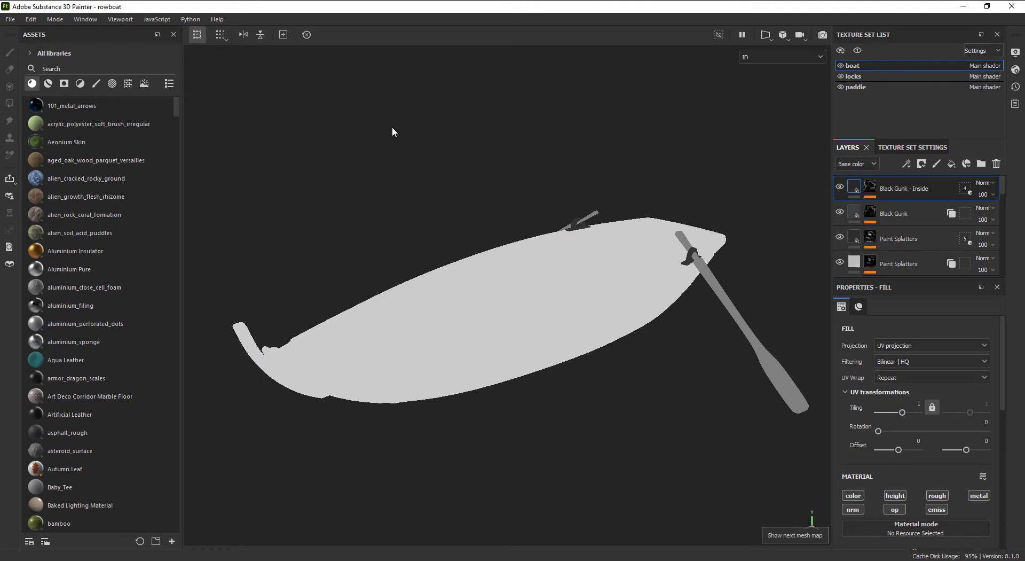
pyautogui.press('b')
pyautogui.press('b')
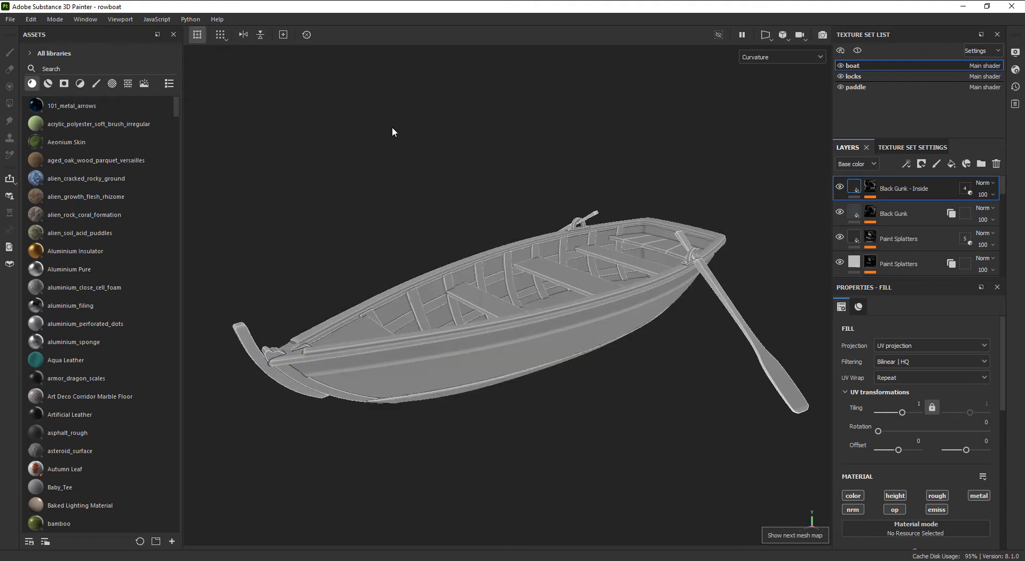
pyautogui.press('b')
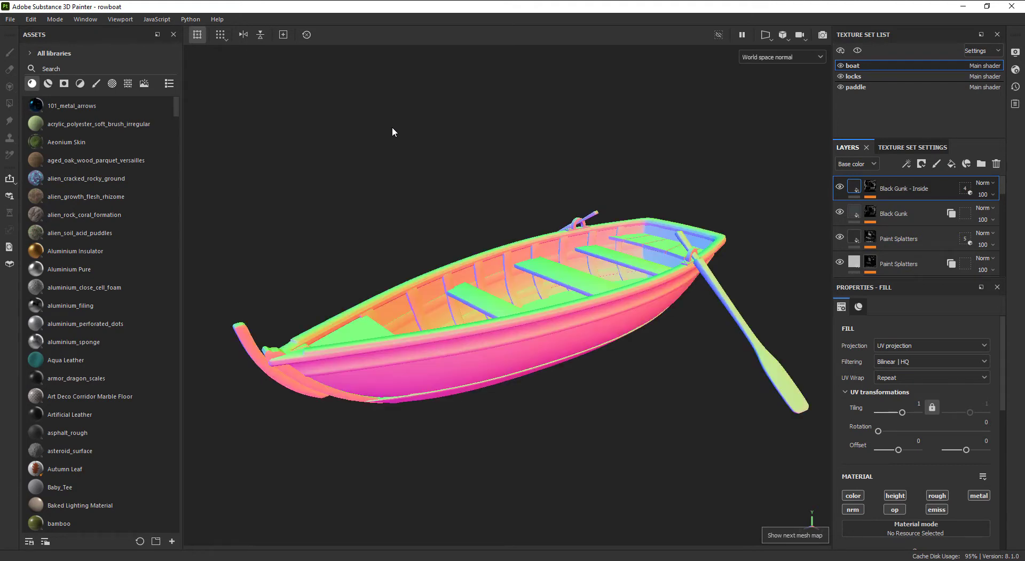
pyautogui.press('b')
pyautogui.press('b')
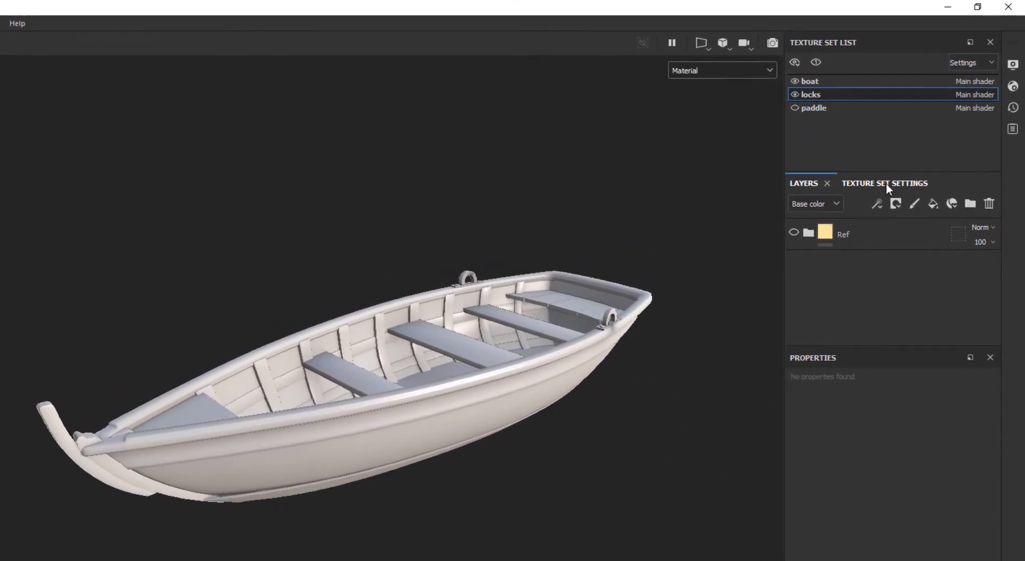
# Step: Open the mesh map baking options from the locks texture set's settings
pyautogui.click(886, 184)
pyautogui.scroll(-1, 883, 234)
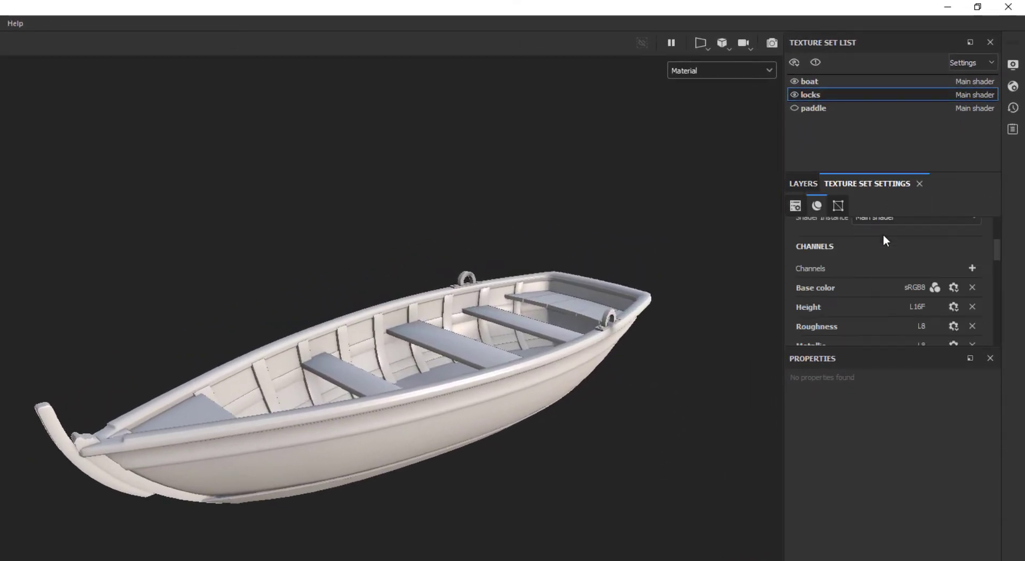
pyautogui.scroll(-8, 883, 234)
pyautogui.scroll(2, 950, 316)
pyautogui.click(943, 268)
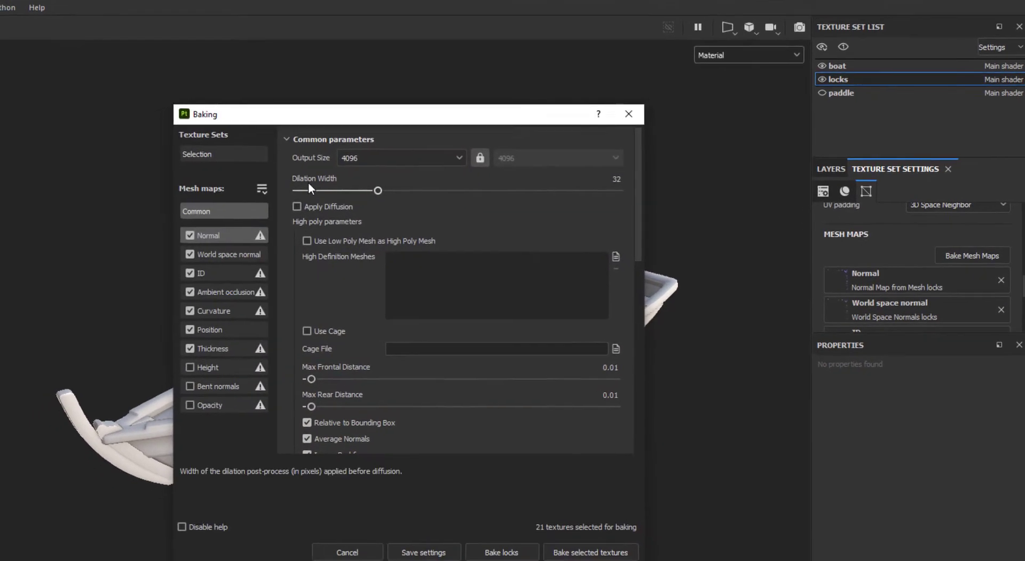
# Step: Keep the bake output size at 4096 and use Subsampling 4x4 antialiasing
pyautogui.click(365, 155)
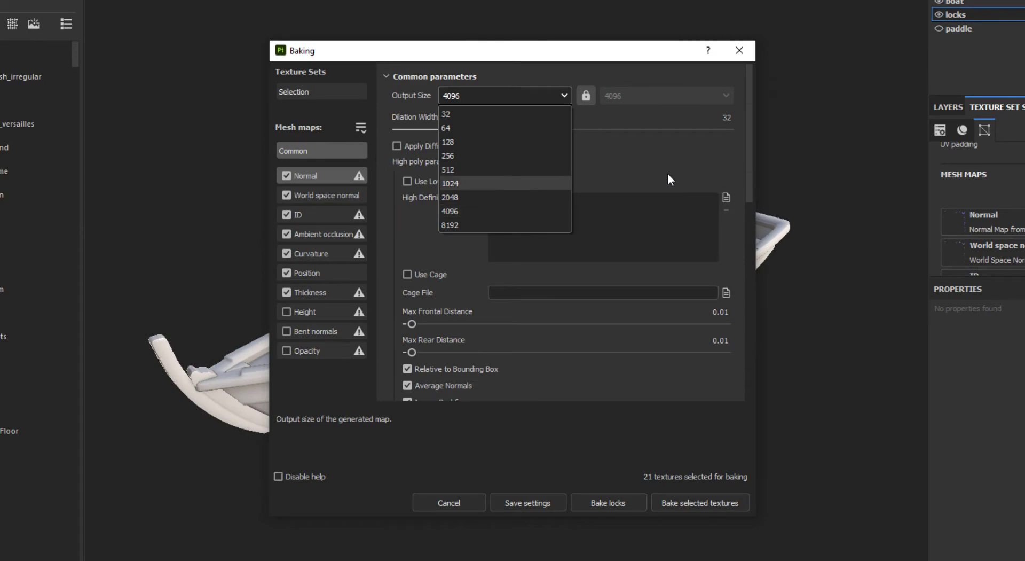
pyautogui.click(673, 171)
pyautogui.scroll(-3, 677, 159)
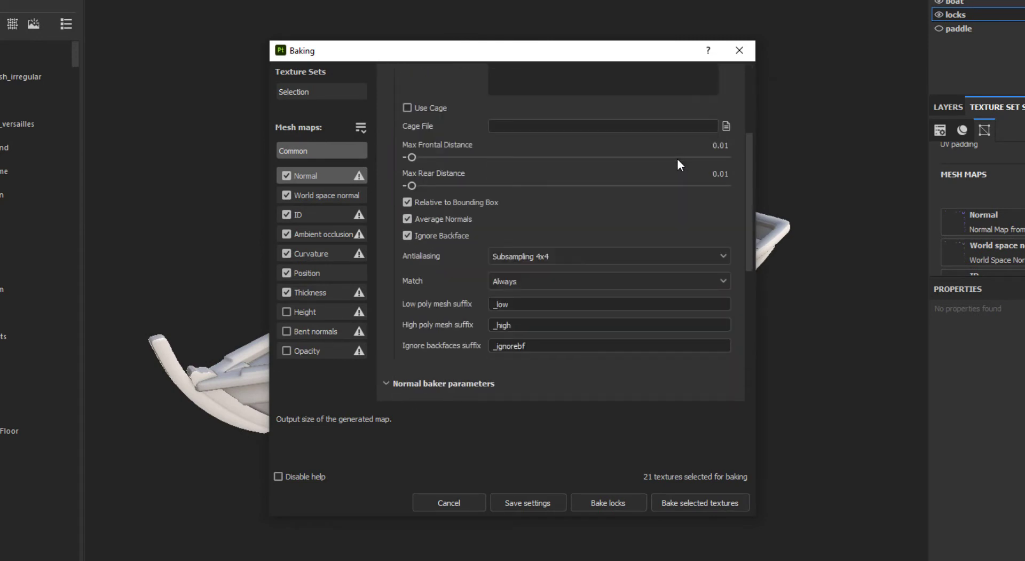
pyautogui.click(581, 256)
pyautogui.click(562, 302)
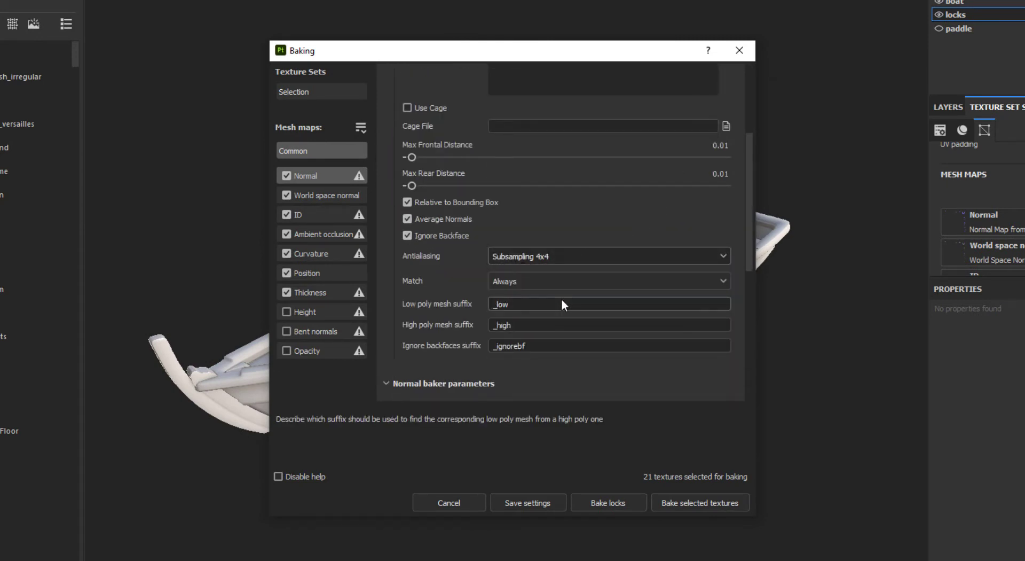
# Step: Set Secondary Rays to 256 for the ambient occlusion, curvature and thickness bakers of the locks texture set
pyautogui.click(310, 235)
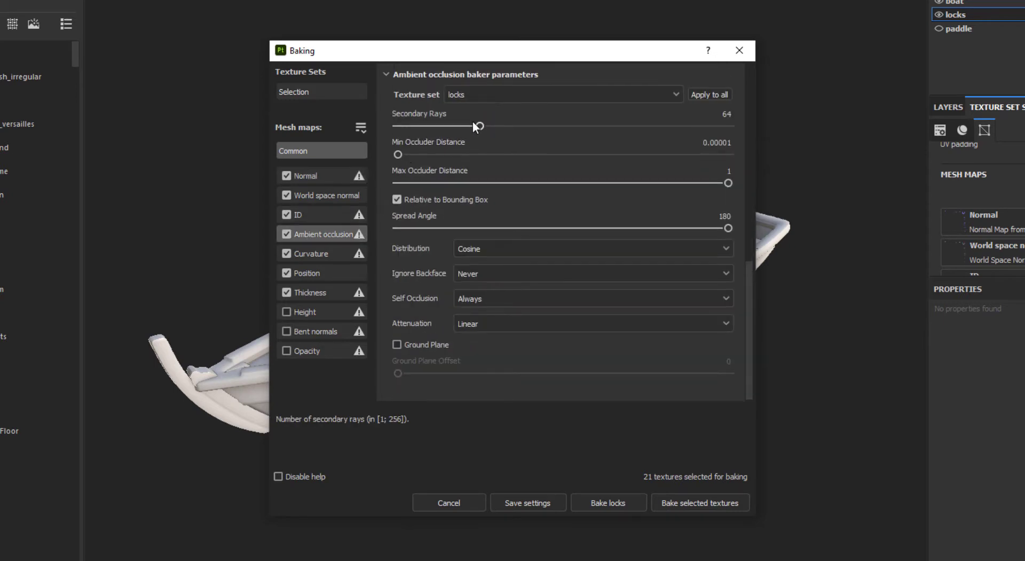
pyautogui.moveTo(479, 125); pyautogui.dragTo(812, 133)
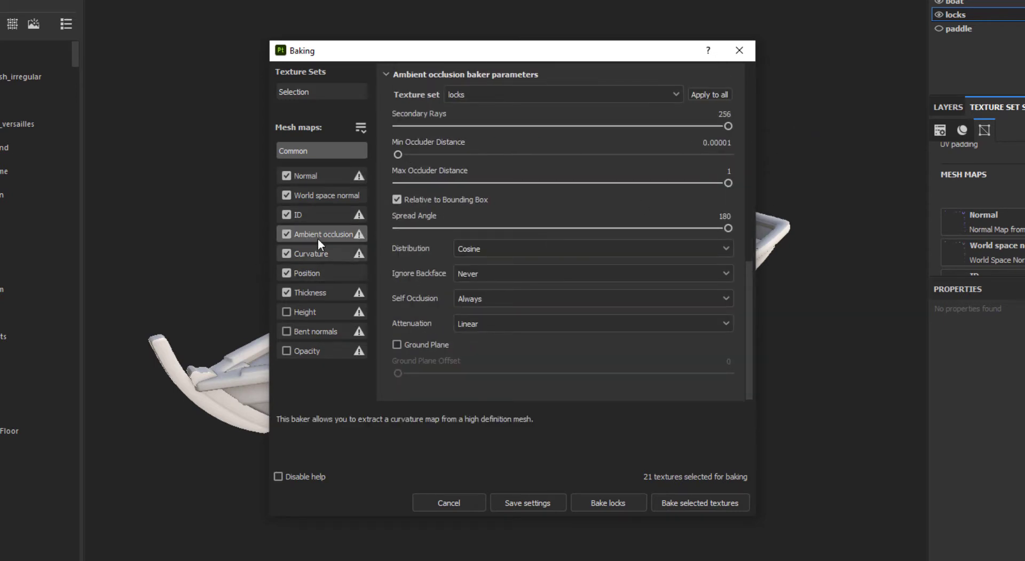
pyautogui.click(311, 254)
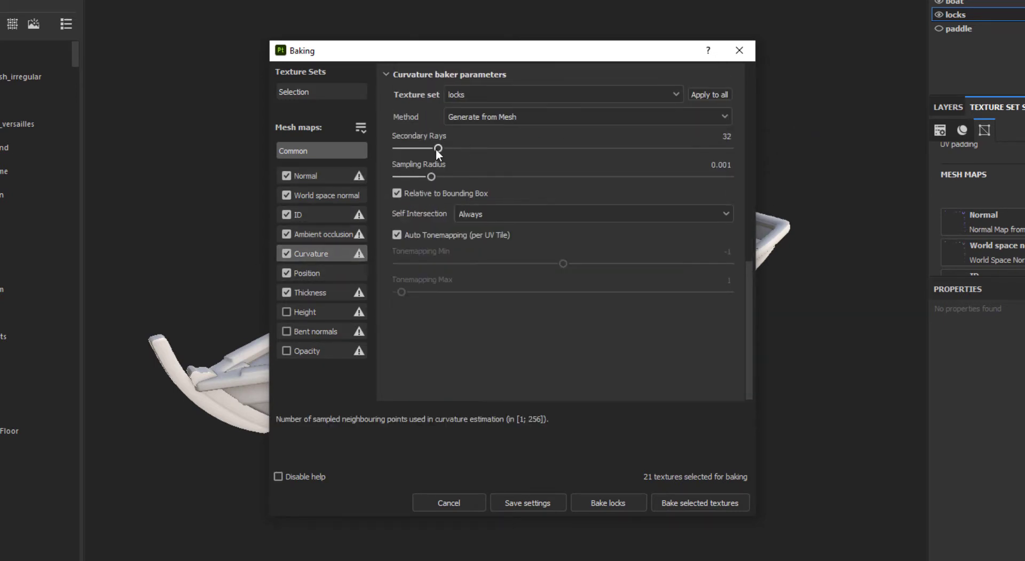
pyautogui.moveTo(436, 148); pyautogui.dragTo(762, 165)
pyautogui.click(312, 297)
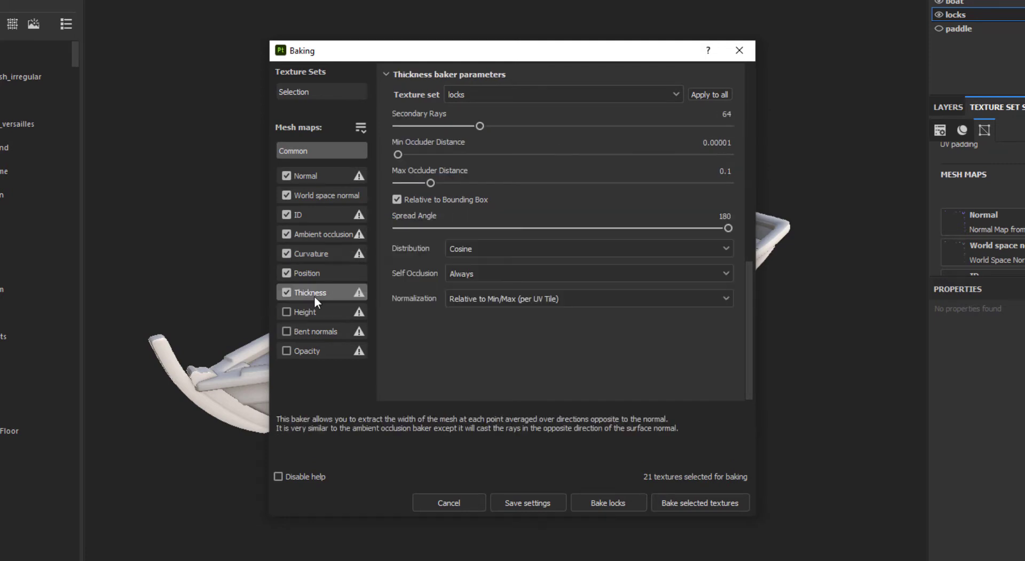
pyautogui.moveTo(581, 128); pyautogui.dragTo(739, 191)
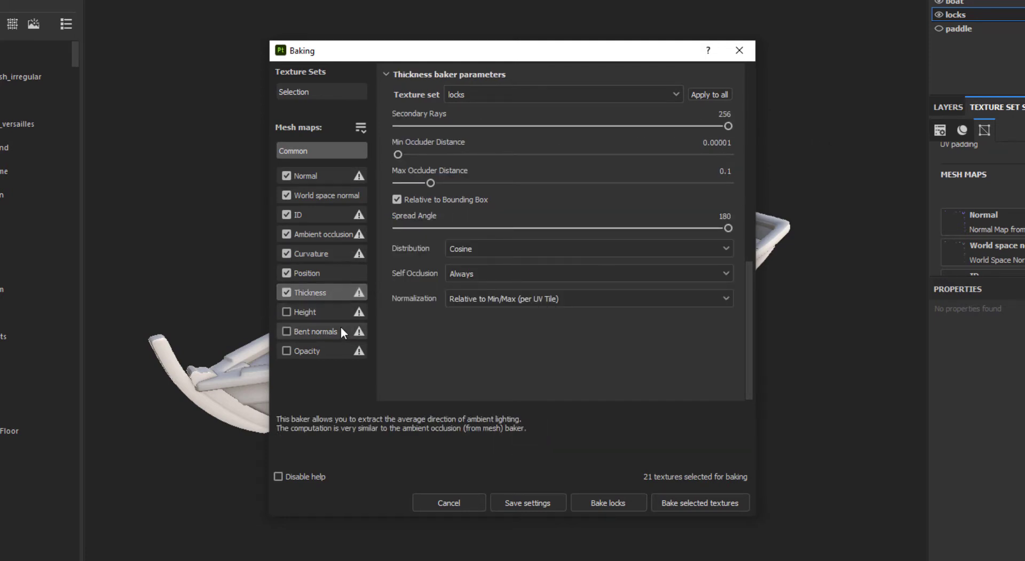
# Step: Include the Height, Bent normals and Opacity maps in the bake and bake all selected textures
pyautogui.click(296, 312)
pyautogui.click(287, 312)
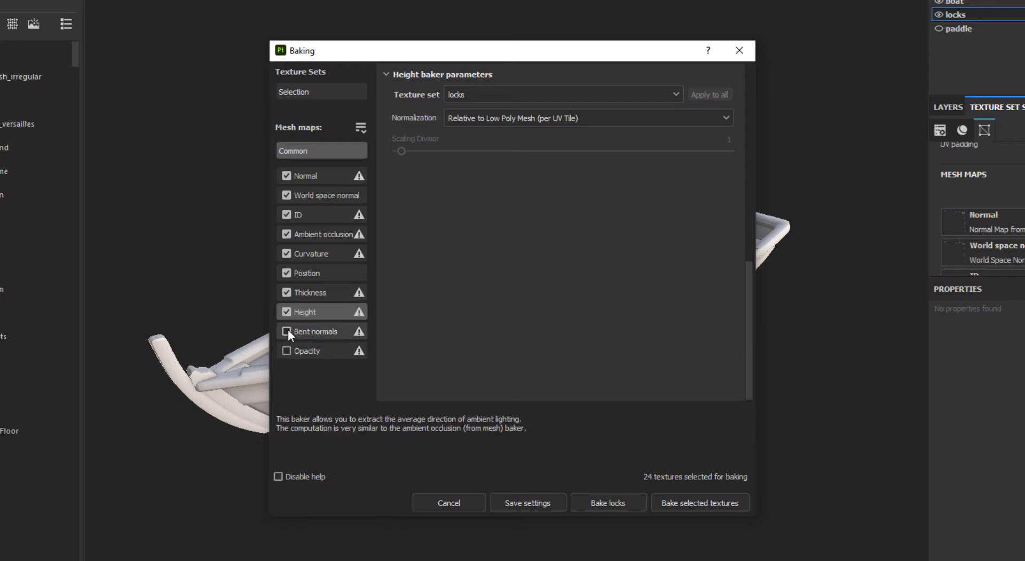
pyautogui.click(287, 331)
pyautogui.click(287, 351)
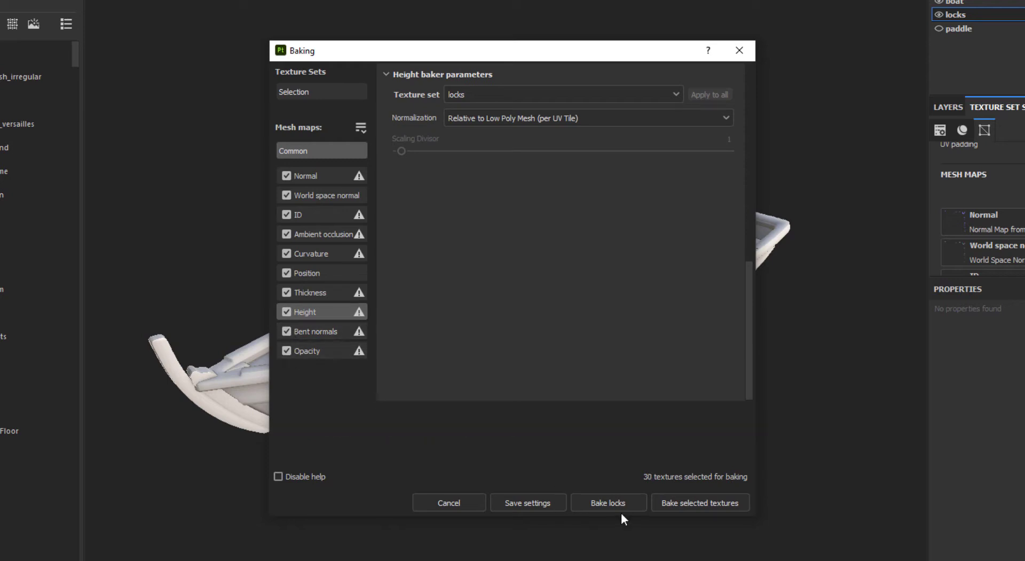
pyautogui.click(707, 503)
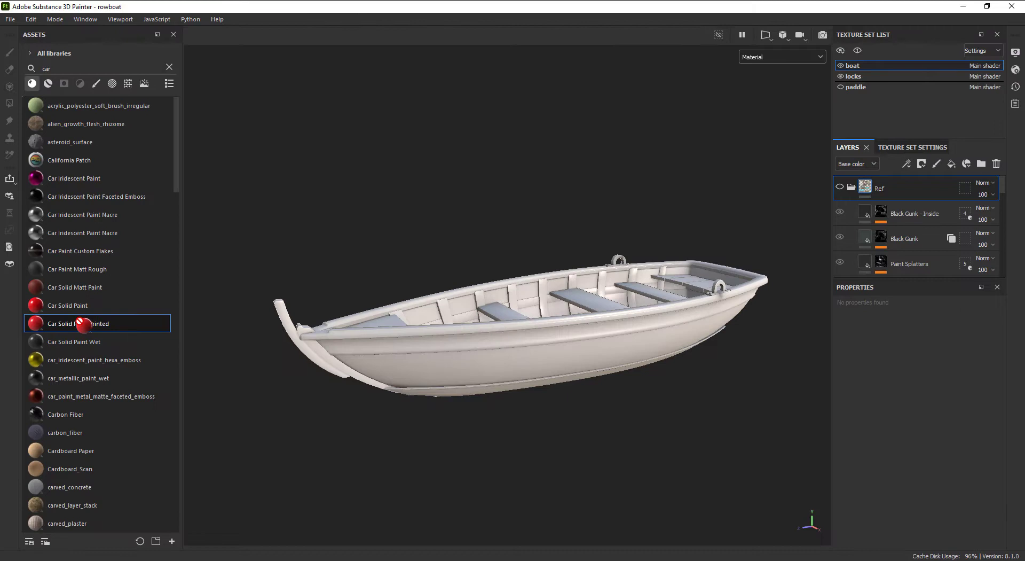
# Step: Apply the Car Solid Paint material to the boat and recolor it blue (0A86E2)
pyautogui.moveTo(68, 305); pyautogui.dragTo(534, 342)
pyautogui.click(965, 507)
pyautogui.moveTo(940, 389); pyautogui.dragTo(941, 437)
pyautogui.click(943, 352)
# Step: Duplicate the blue Car Solid Paint layer and recolor the copy yellow
pyautogui.hotkey('ctrl', 'd')
pyautogui.click(947, 507)
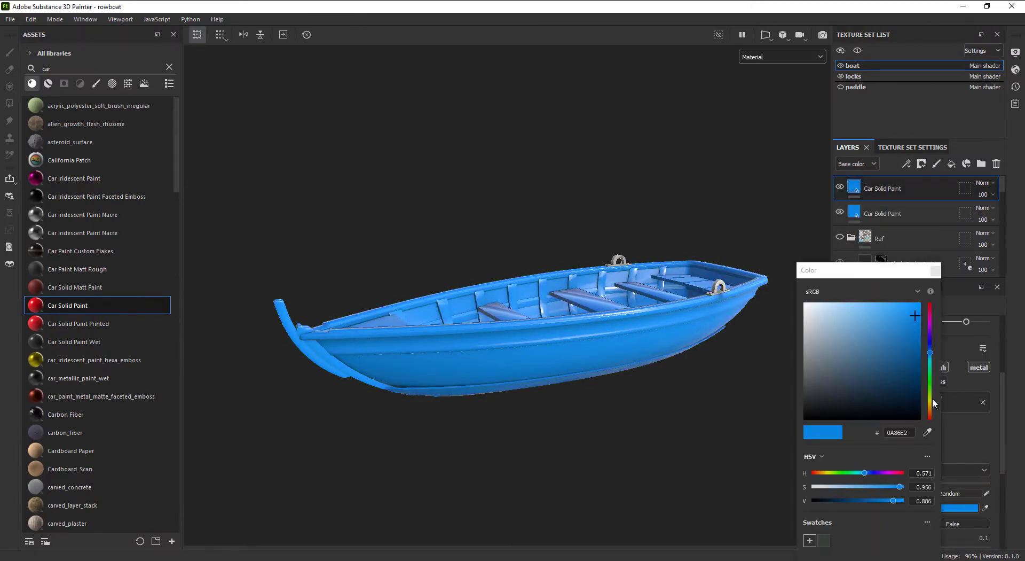
pyautogui.click(930, 403)
pyautogui.click(937, 271)
# Step: Mask the yellow Car Solid Paint layer with a fill effect that uses the AdobeStock_110114949 image as grayscale
pyautogui.click(922, 164)
pyautogui.click(939, 191)
pyautogui.click(906, 164)
pyautogui.click(935, 203)
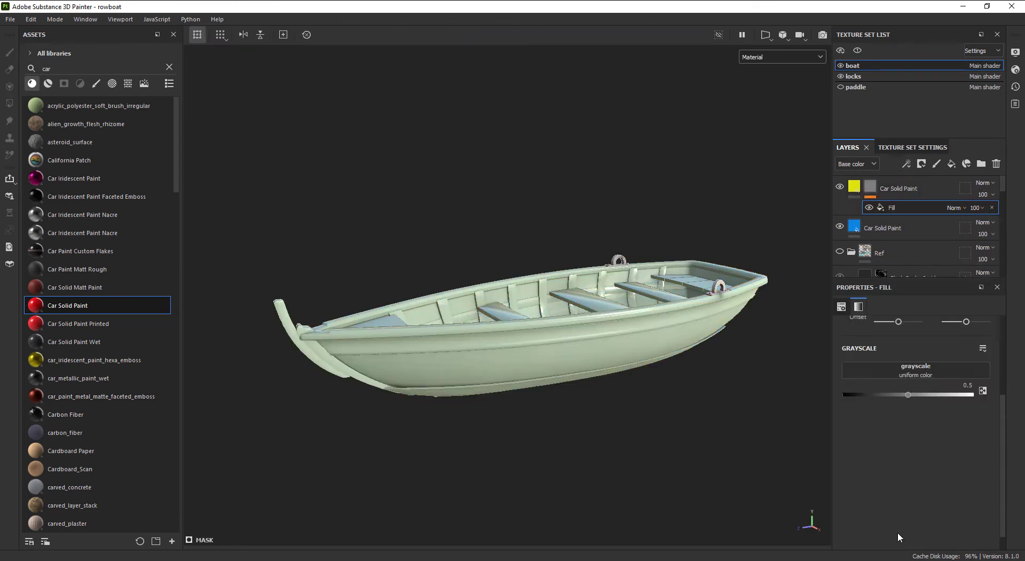
pyautogui.click(921, 370)
pyautogui.press('BackSpace')
pyautogui.press('BackSpace')
pyautogui.press('BackSpace')
pyautogui.press('BackSpace')
pyautogui.click(969, 427)
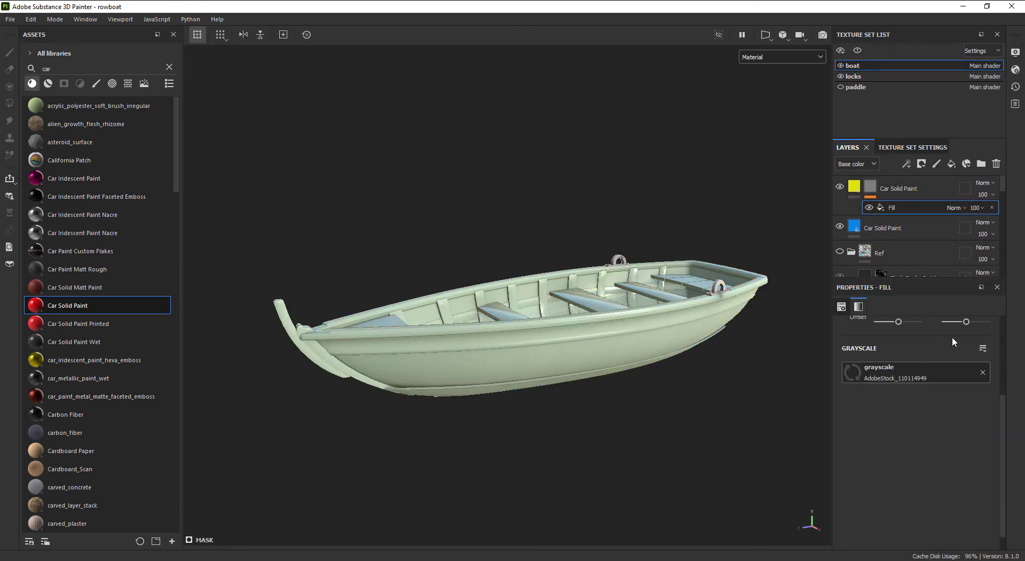
# Step: Set the tiling of the yellow layer's mask fill to 4
pyautogui.scroll(-2, 915, 460)
pyautogui.click(912, 375)
pyautogui.write('4')
pyautogui.press('Return')
pyautogui.moveTo(622, 318)
pyautogui.keyDown('alt'); pyautogui.mouseDown()
pyautogui.moveTo(735, 295)
pyautogui.moveTo(614, 312)
pyautogui.moveTo(611, 326)
pyautogui.mouseUp(); pyautogui.keyUp('alt')
# Step: Duplicate the blue Car Solid Paint layer and move the copy above the yellow layer
pyautogui.click(920, 196)
pyautogui.click(905, 224)
pyautogui.hotkey('ctrl', 'd')
pyautogui.moveTo(903, 222); pyautogui.dragTo(908, 184)
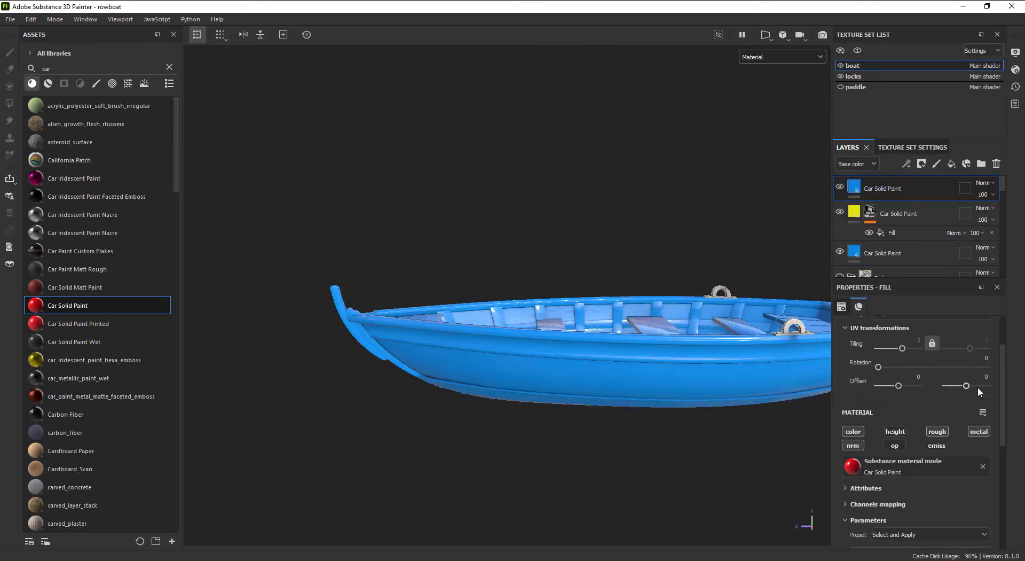
# Step: Recolor the topmost Car Solid Paint layer white
pyautogui.scroll(-3, 969, 442)
pyautogui.click(969, 443)
pyautogui.click(826, 311)
pyautogui.click(957, 270)
# Step: Mask the white Car Solid Paint layer with a fill effect that uses the AdobeStock_413023839 image as grayscale
pyautogui.click(921, 164)
pyautogui.click(942, 191)
pyautogui.click(906, 163)
pyautogui.click(932, 206)
pyautogui.click(915, 348)
pyautogui.click(941, 427)
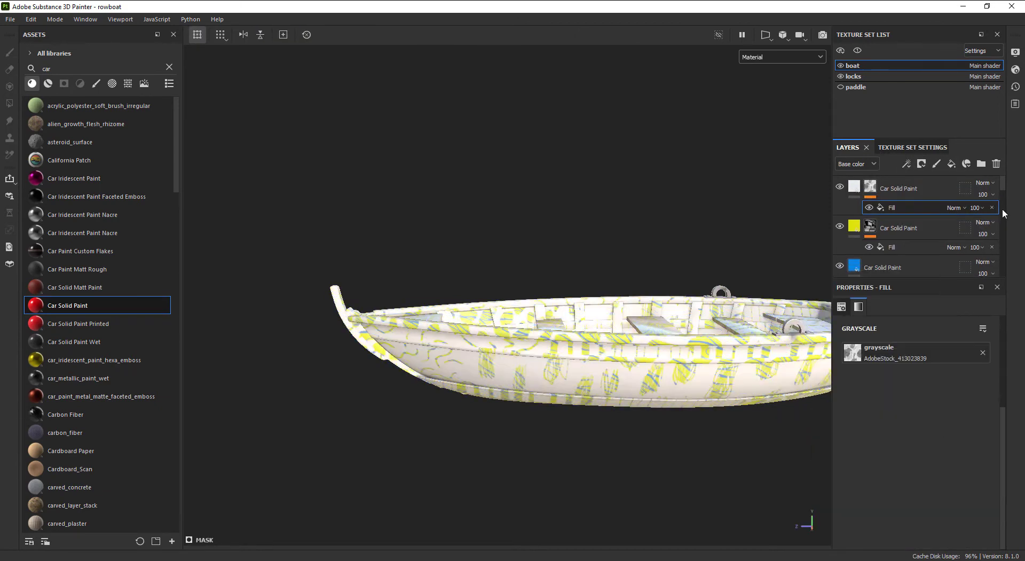
# Step: Set the tiling of the white layer's mask fill to 10
pyautogui.write('10')
pyautogui.press('Return')
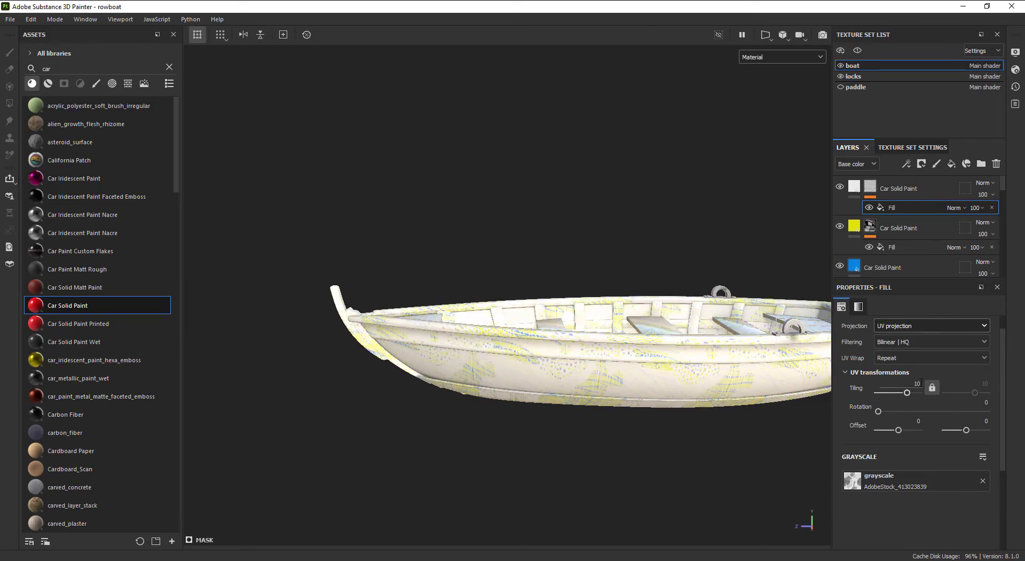
pyautogui.scroll(2, 750, 359)
pyautogui.keyDown('alt'); pyautogui.moveTo(751, 360); pyautogui.dragTo(579, 449); pyautogui.keyUp('alt')
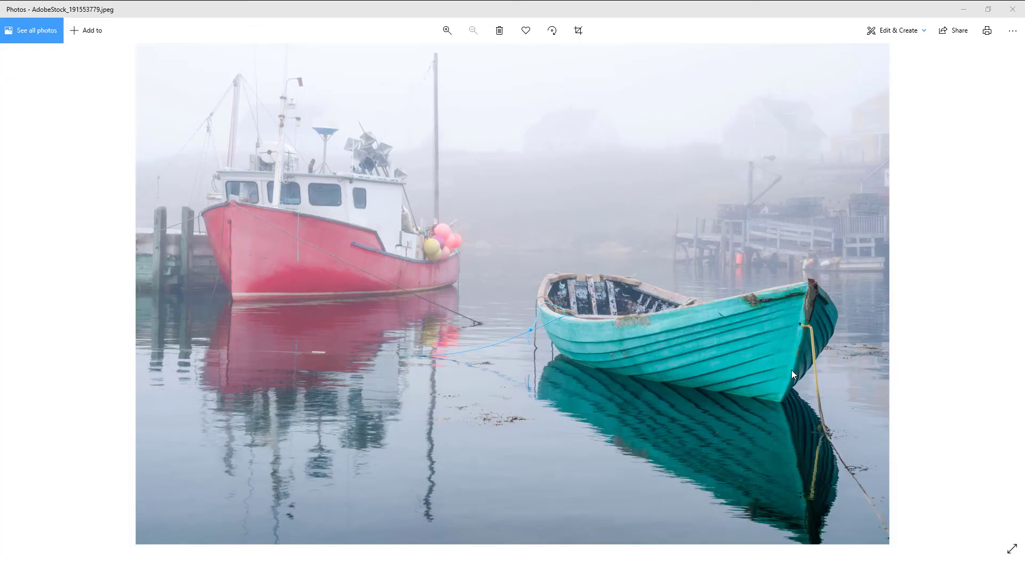
# Step: Switch to Photos and examine the worn paint on the hull, bow and interior of the turquoise boat in AdobeStock_191553779.jpeg
pyautogui.scroll(5, 791, 370)
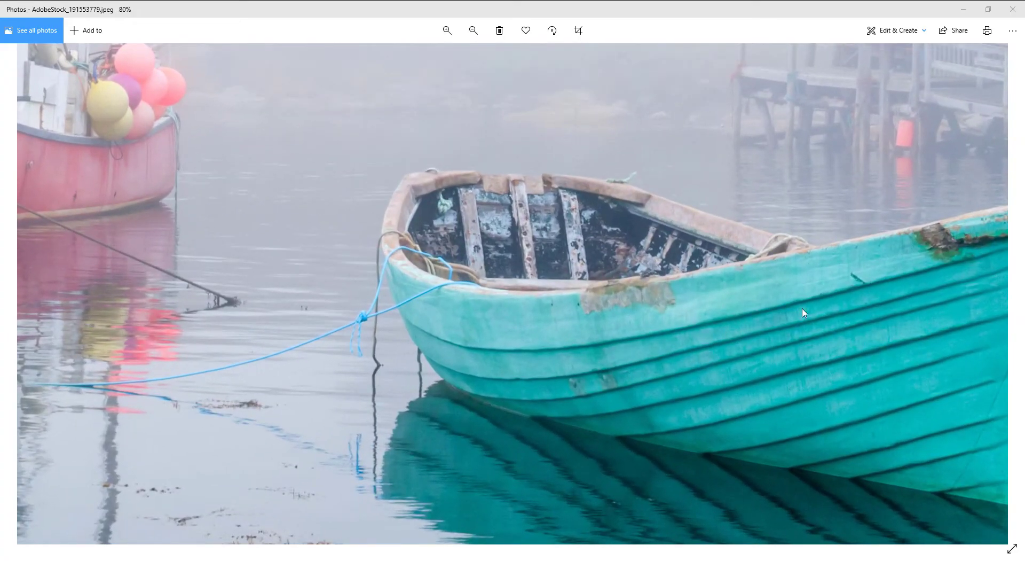
pyautogui.scroll(3, 672, 257)
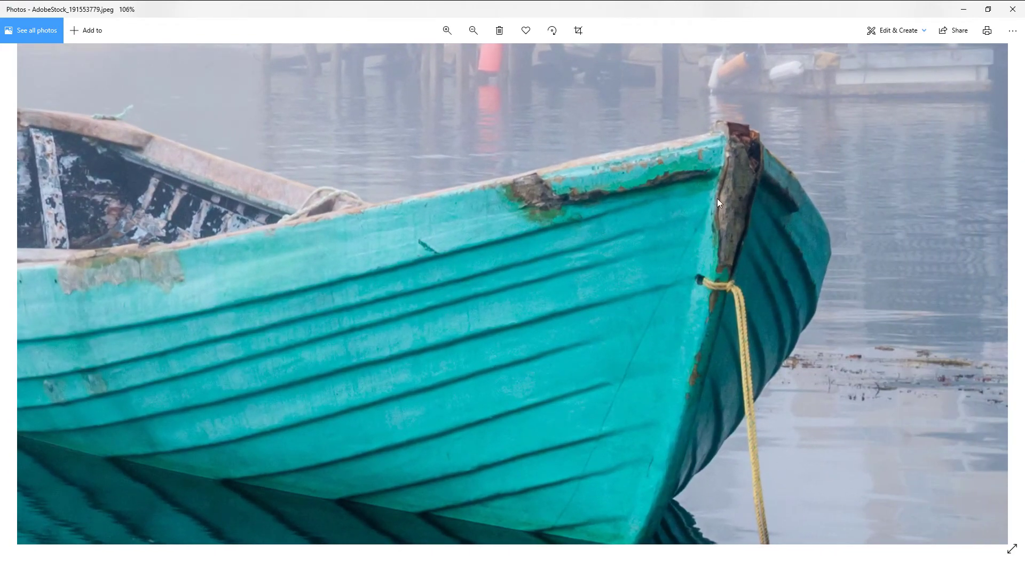
pyautogui.moveTo(595, 223); pyautogui.dragTo(749, 289)
pyautogui.moveTo(451, 323); pyautogui.dragTo(753, 342)
pyautogui.moveTo(518, 317); pyautogui.dragTo(619, 319)
pyautogui.scroll(1, 582, 324)
pyautogui.scroll(4, 583, 328)
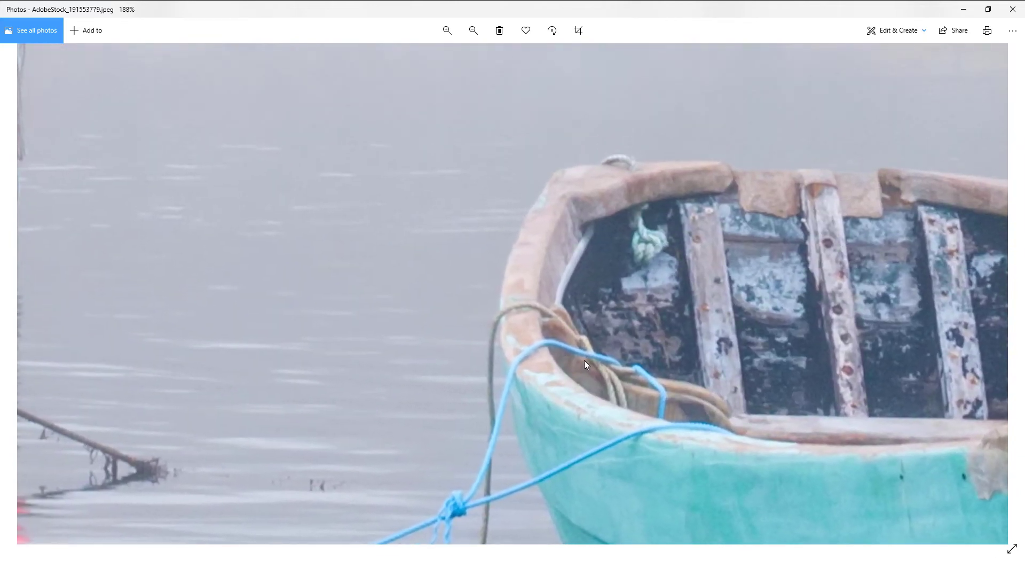
pyautogui.moveTo(585, 360); pyautogui.dragTo(438, 342)
pyautogui.moveTo(753, 340); pyautogui.dragTo(464, 282)
pyautogui.moveTo(726, 318); pyautogui.dragTo(587, 283)
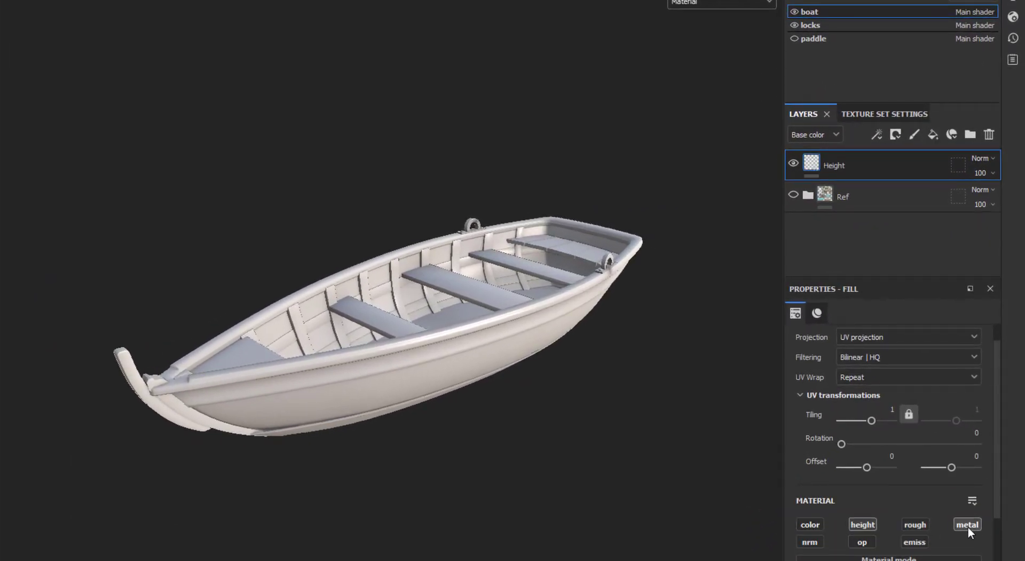
# Step: Limit the Height fill layer to the height channel only and set its height value to -0.02
pyautogui.scroll(-3, 939, 529)
pyautogui.click(957, 513)
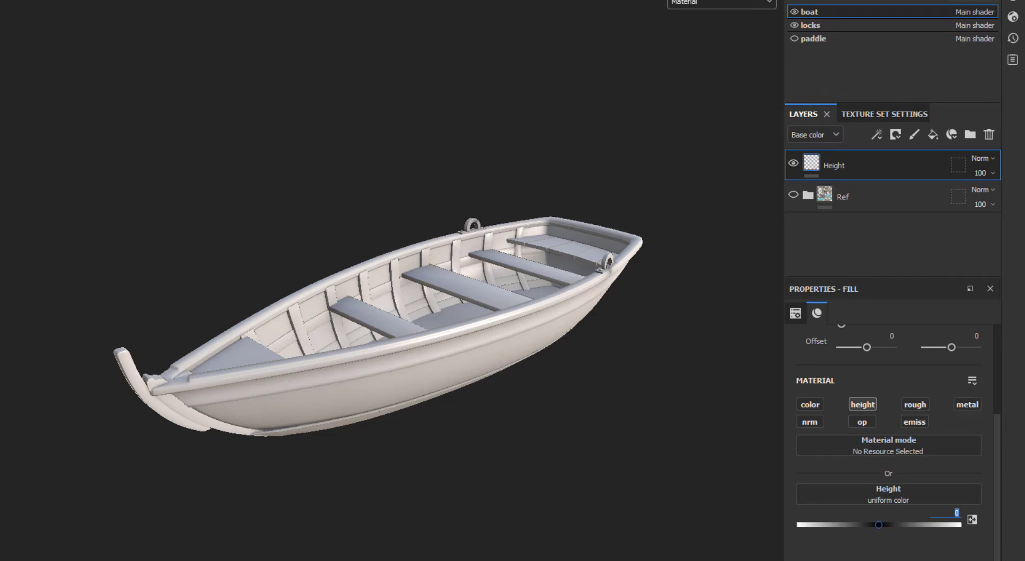
pyautogui.press('Return')
# Step: Add a black mask to the Height layer with a fill effect using the Grunge Dirt Scratchy texture as grayscale
pyautogui.click(897, 134)
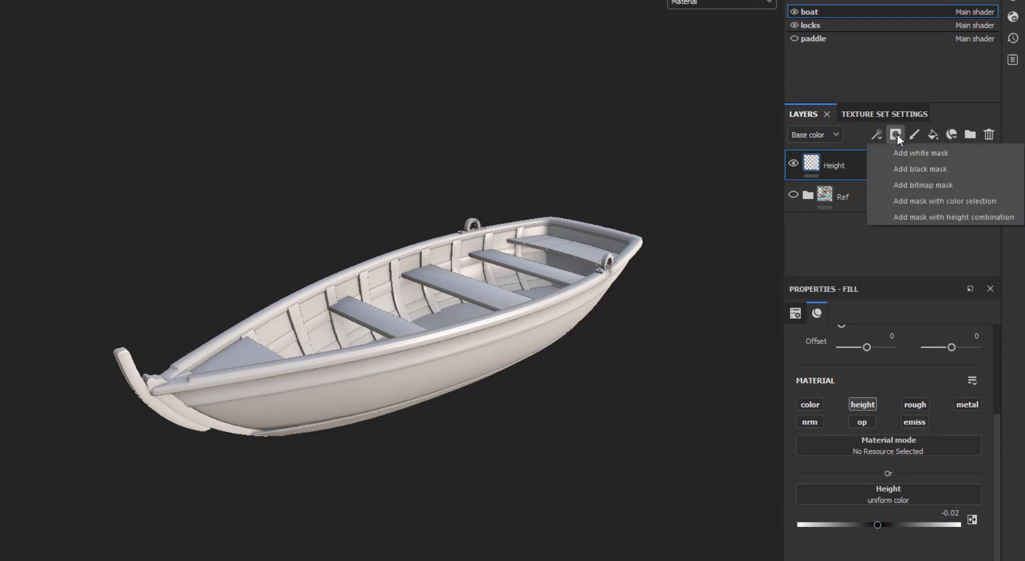
pyautogui.click(901, 162)
pyautogui.click(878, 135)
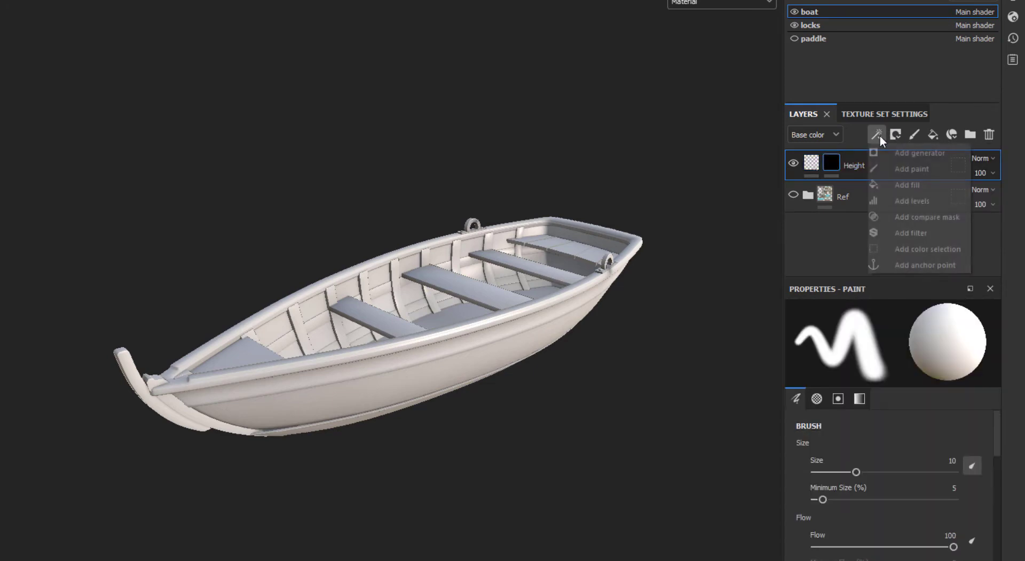
pyautogui.click(903, 181)
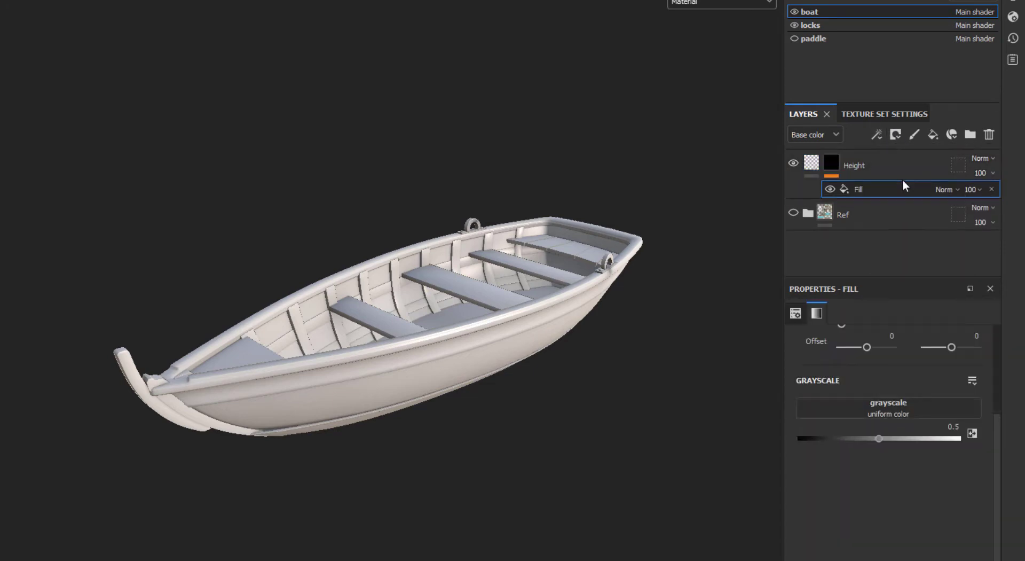
pyautogui.click(911, 408)
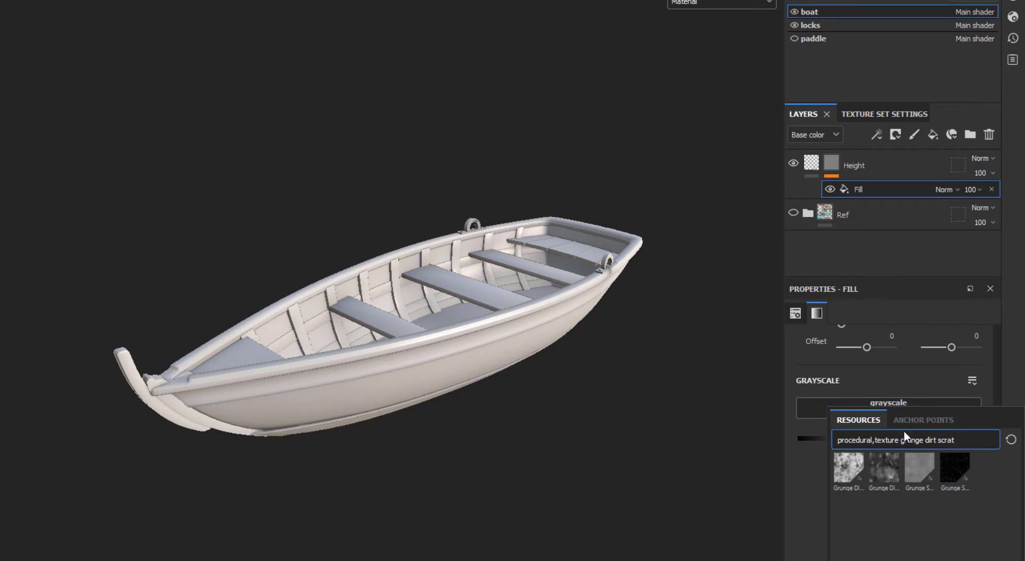
pyautogui.click(868, 473)
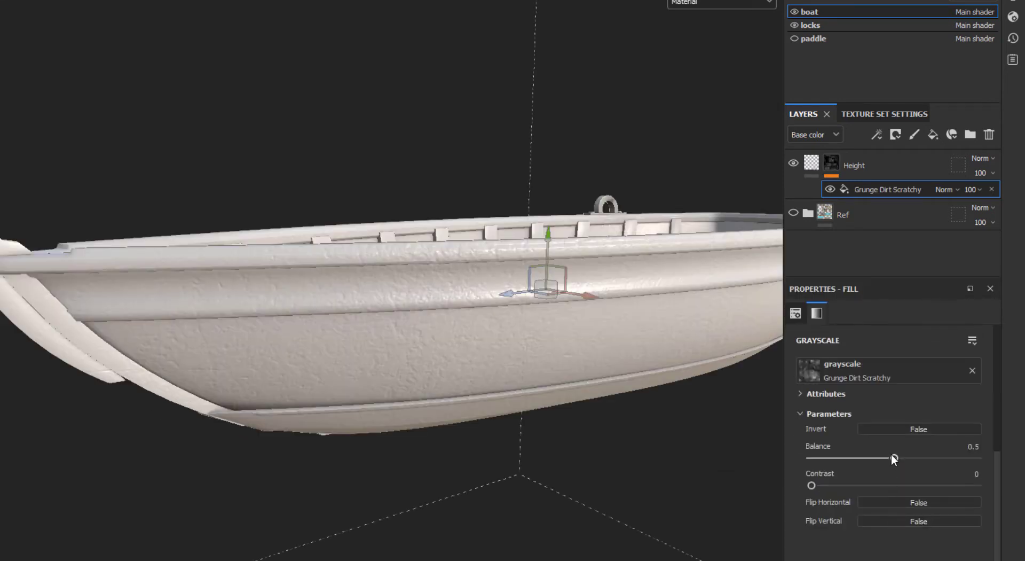
# Step: Set the Grunge Dirt Scratchy mask fill's balance to 0.89, adjust its contrast, and check the surface bumps around the hull
pyautogui.moveTo(895, 457); pyautogui.dragTo(959, 458)
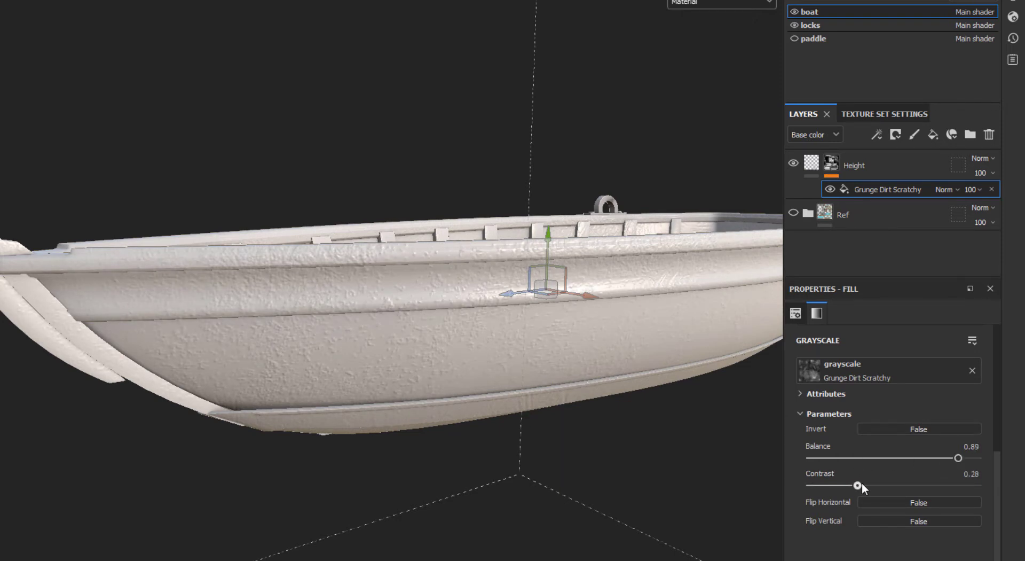
pyautogui.moveTo(864, 482); pyautogui.dragTo(813, 476)
pyautogui.scroll(-3, 623, 342)
pyautogui.keyDown('alt'); pyautogui.moveTo(625, 344); pyautogui.dragTo(516, 347); pyautogui.keyUp('alt')
pyautogui.keyDown('alt'); pyautogui.moveTo(515, 347); pyautogui.dragTo(742, 363, button='right'); pyautogui.keyUp('alt')
pyautogui.keyDown('alt'); pyautogui.moveTo(743, 363); pyautogui.dragTo(682, 351); pyautogui.keyUp('alt')
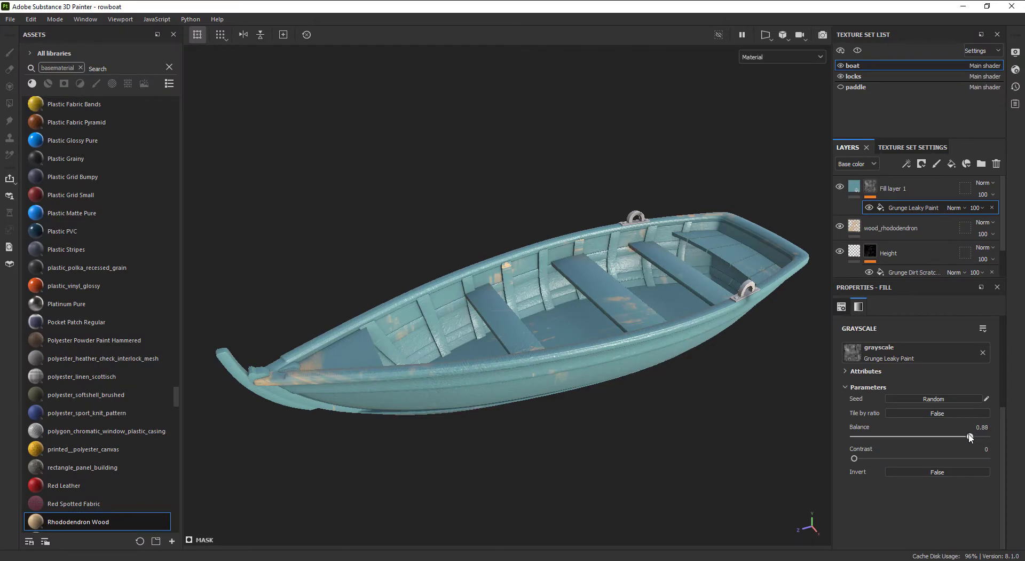
# Step: Set the balance of the Grunge Leaky Paint mask fill to 0.91 and its projection to Tri-planar projection
pyautogui.moveTo(970, 437); pyautogui.dragTo(974, 436)
pyautogui.keyDown('alt'); pyautogui.moveTo(332, 297); pyautogui.dragTo(439, 328); pyautogui.keyUp('alt')
pyautogui.scroll(3, 894, 442)
pyautogui.click(932, 345)
pyautogui.click(908, 368)
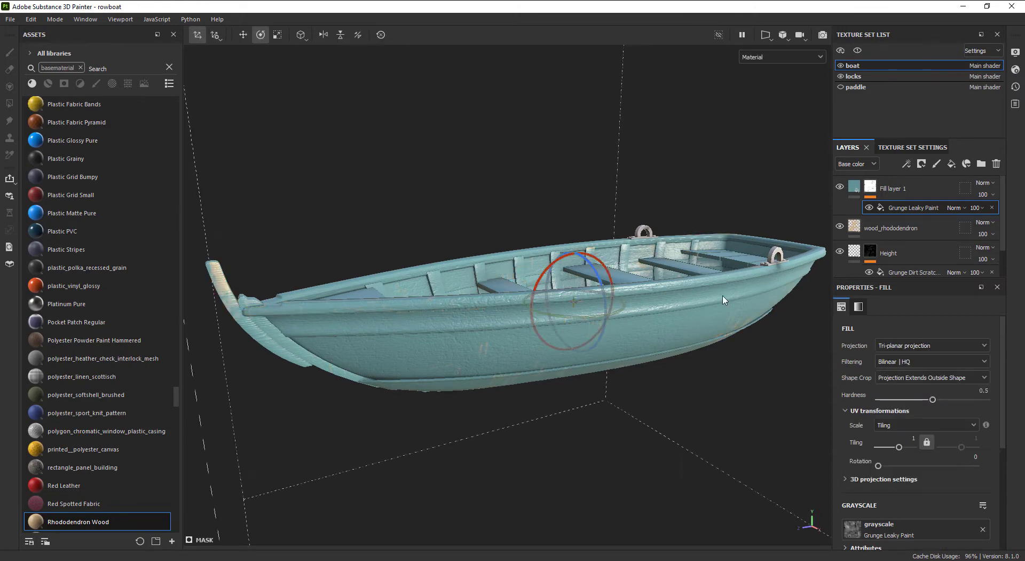
# Step: Lower the Grunge Leaky Paint mask fill's balance to 0.81 and check the peeling streaks on the hull
pyautogui.scroll(-3, 958, 508)
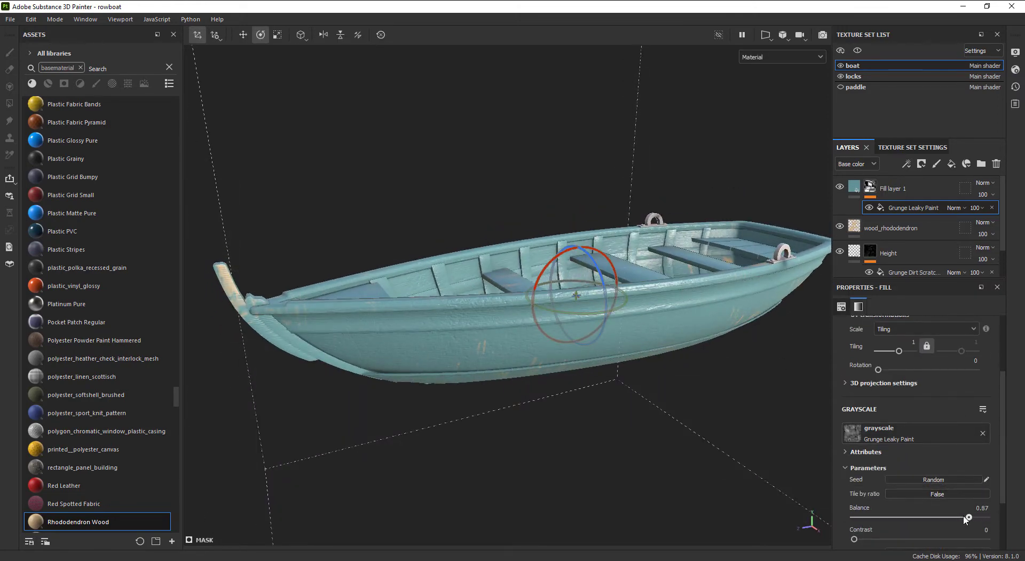
pyautogui.moveTo(962, 515); pyautogui.dragTo(954, 514)
pyautogui.keyDown('alt'); pyautogui.moveTo(714, 406); pyautogui.dragTo(630, 374); pyautogui.keyUp('alt')
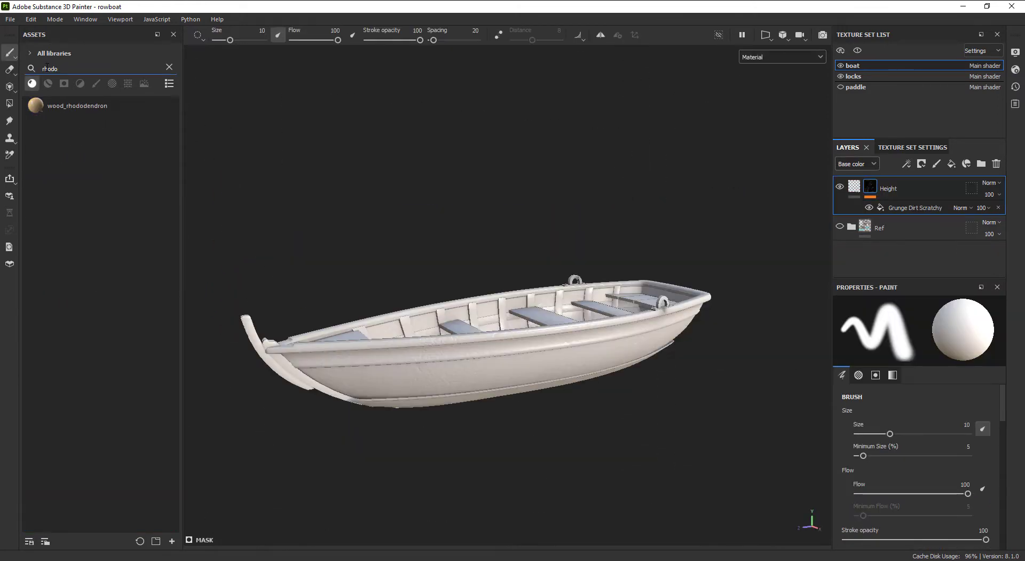
# Step: Apply the wood_rhododendron material to the boat using tri-planar projection with a tiling of 4
pyautogui.moveTo(78, 105); pyautogui.dragTo(470, 358)
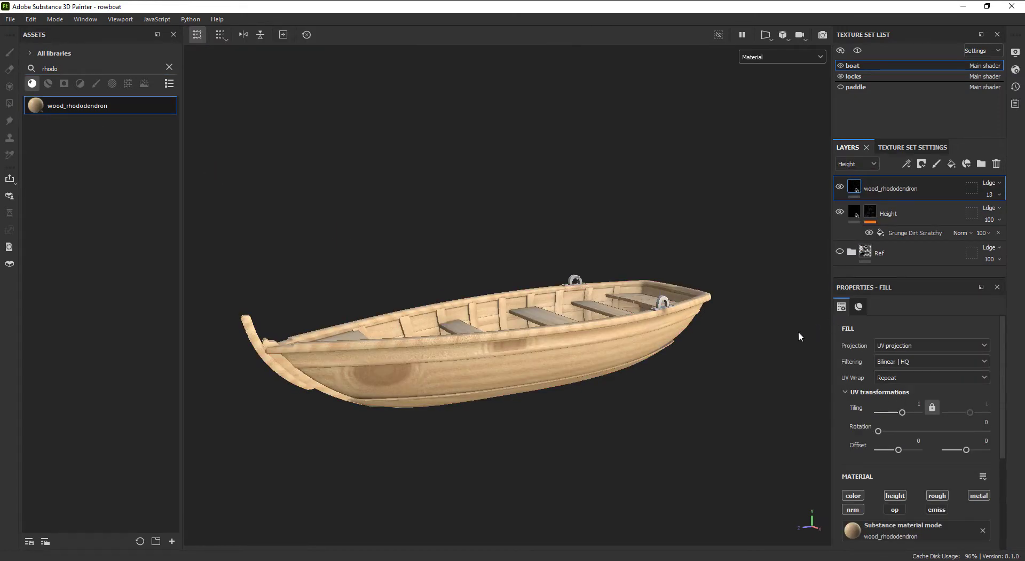
pyautogui.click(919, 346)
pyautogui.click(913, 380)
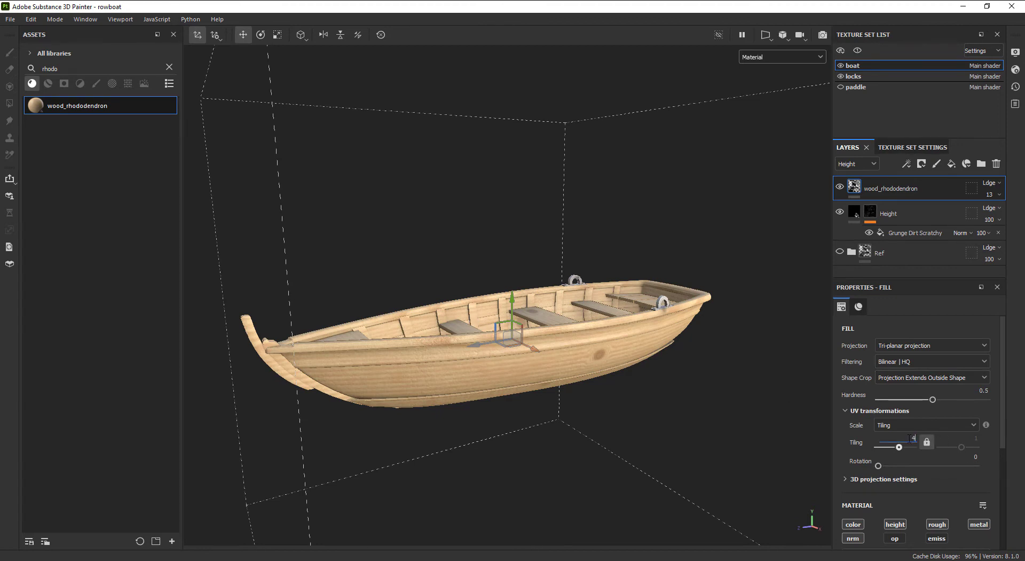
pyautogui.press('Return')
pyautogui.press('e')
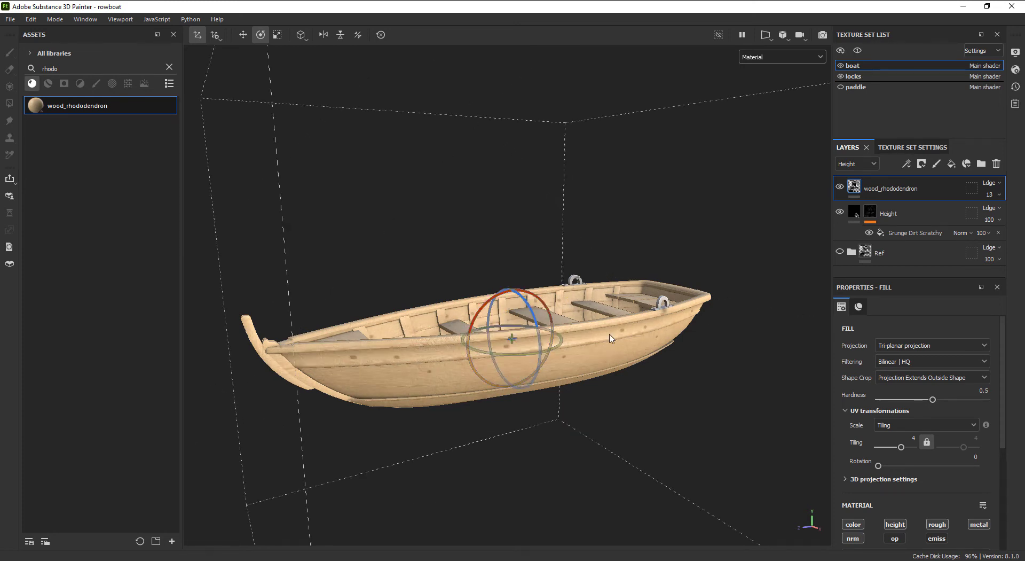
pyautogui.keyDown('alt'); pyautogui.moveTo(628, 382); pyautogui.dragTo(618, 361); pyautogui.keyUp('alt')
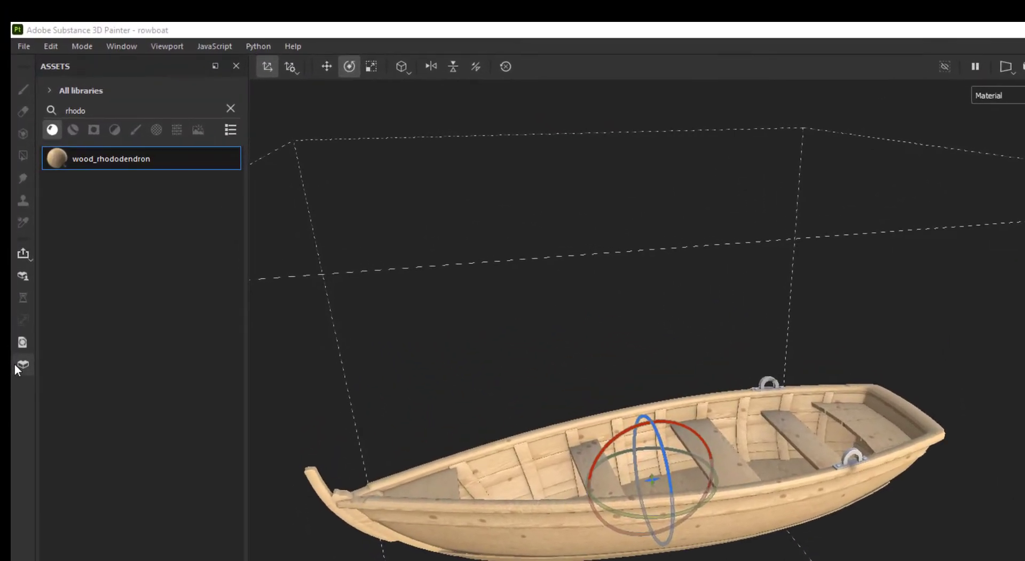
# Step: Switch to Creative Cloud Desktop, search the 3D assets for rhododendron, and send Rhododendron Wood to Substance 3D Painter
pyautogui.click(15, 365)
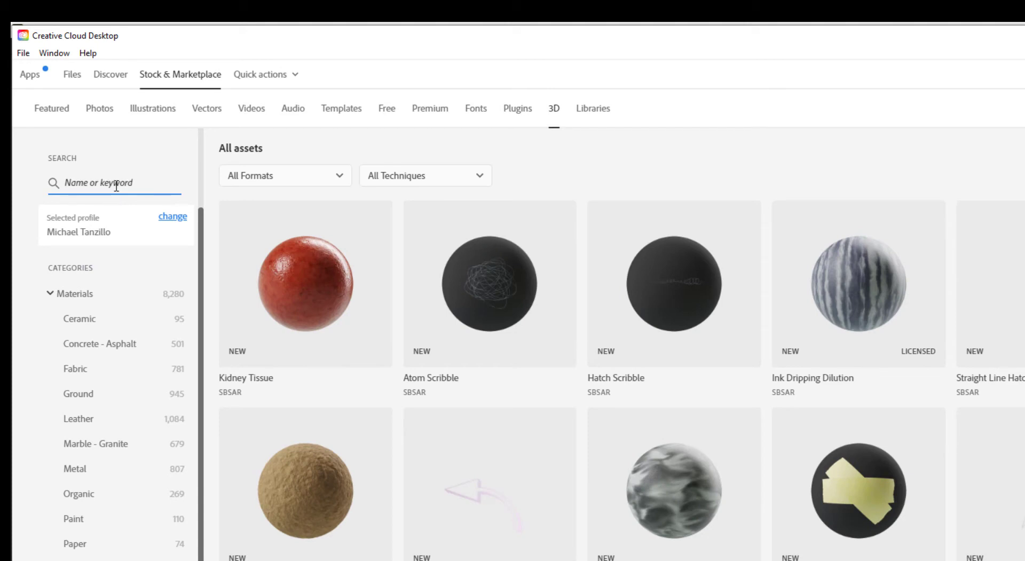
pyautogui.write('rhododendron')
pyautogui.press('Return')
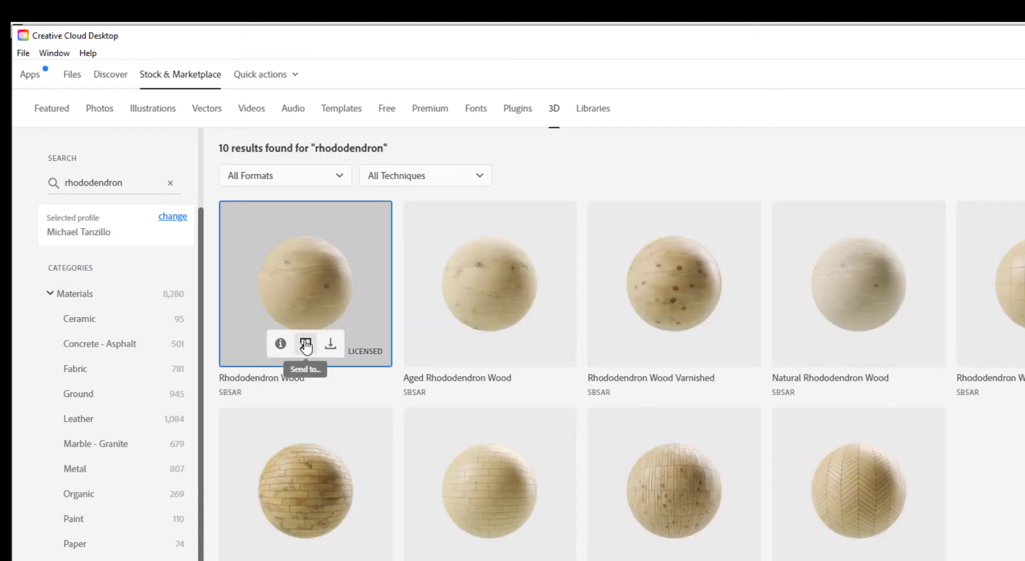
pyautogui.click(307, 343)
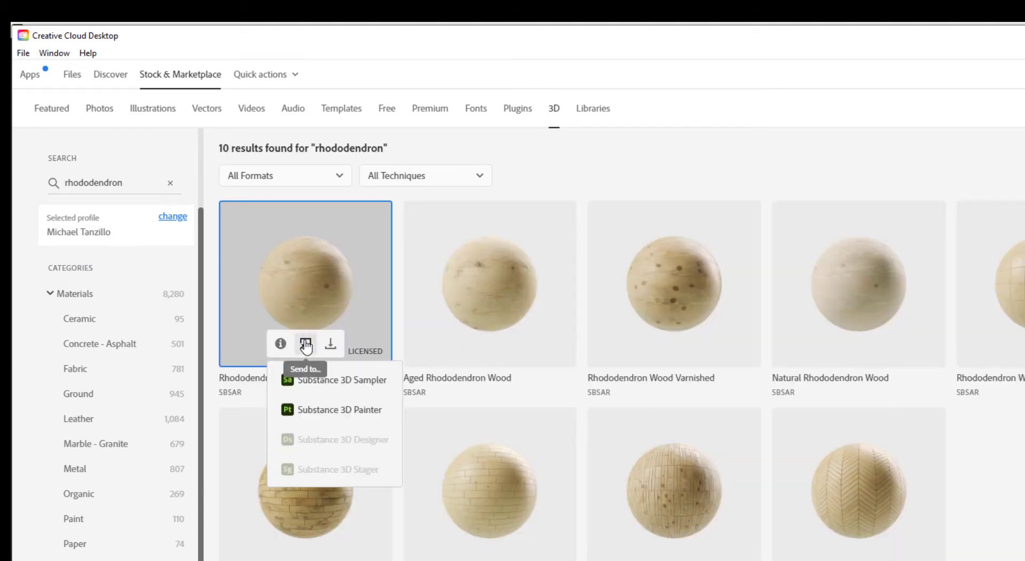
pyautogui.click(339, 410)
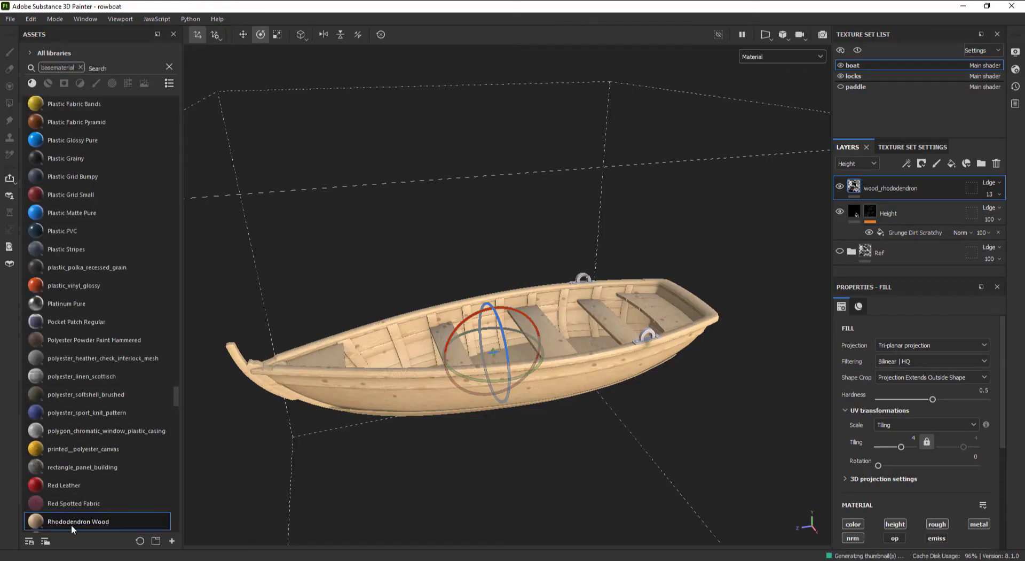
pyautogui.moveTo(72, 524)
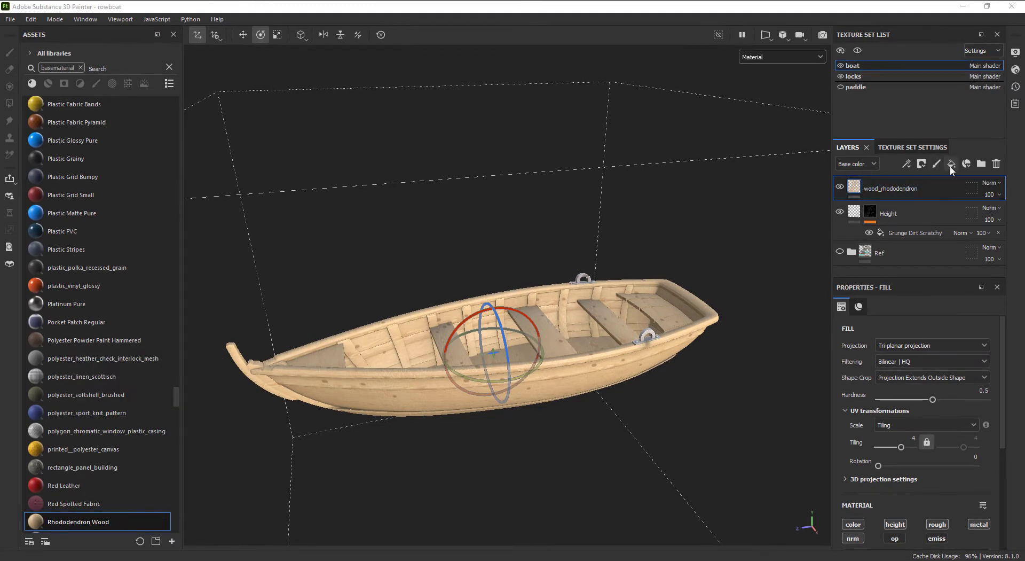
# Step: Add a fill layer above wood_rhododendron and sample its base color from the teal-green hull in the reference photos
pyautogui.click(952, 163)
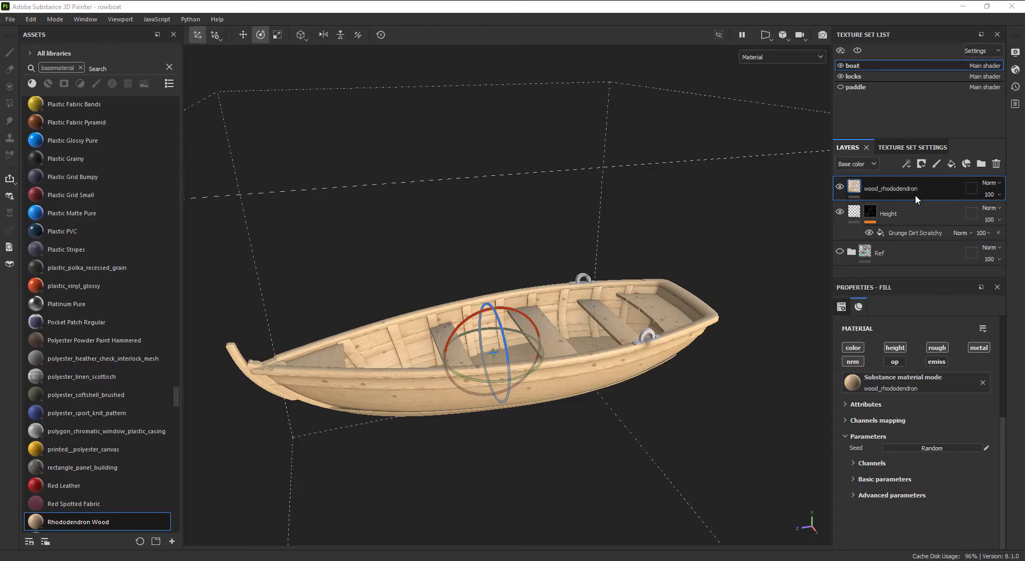
pyautogui.click(952, 163)
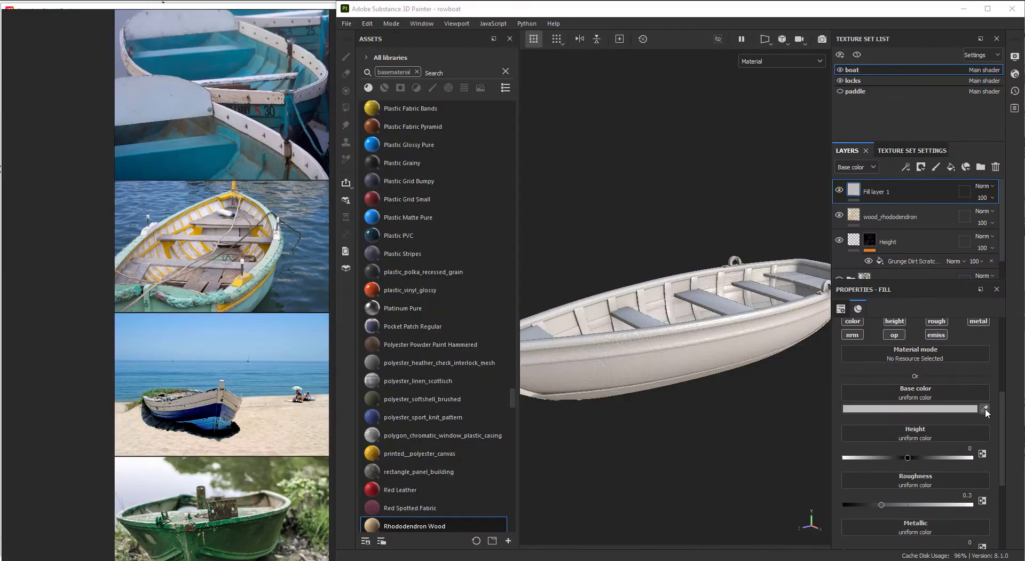
pyautogui.click(984, 408)
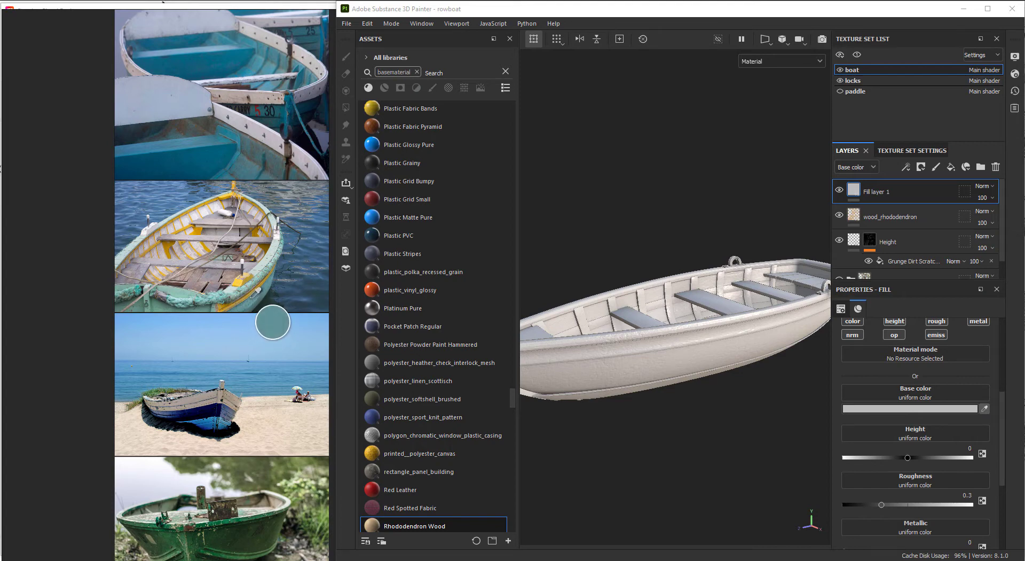
pyautogui.click(254, 294)
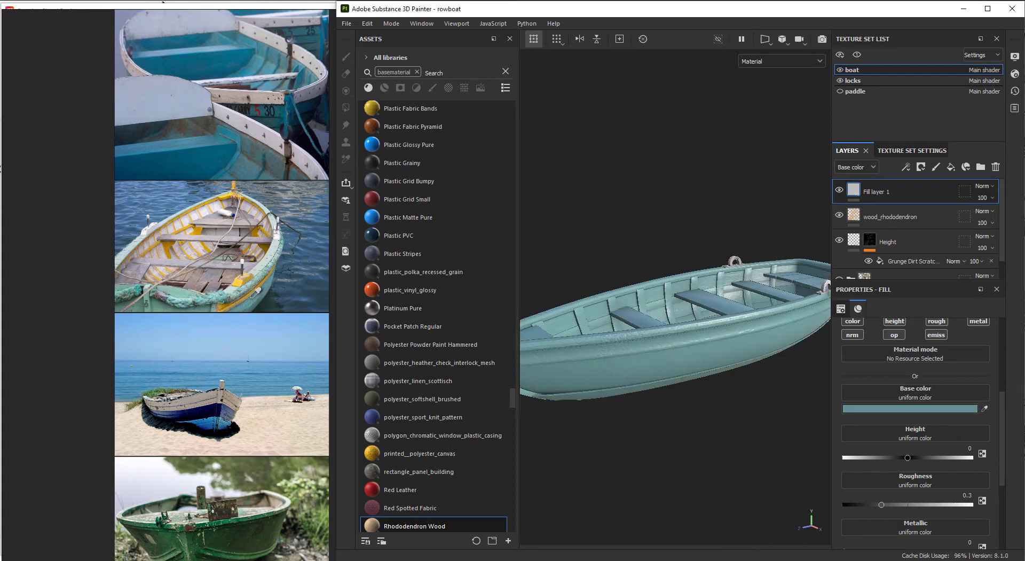
pyautogui.click(988, 9)
pyautogui.keyDown('alt'); pyautogui.moveTo(493, 316); pyautogui.dragTo(462, 330); pyautogui.keyUp('alt')
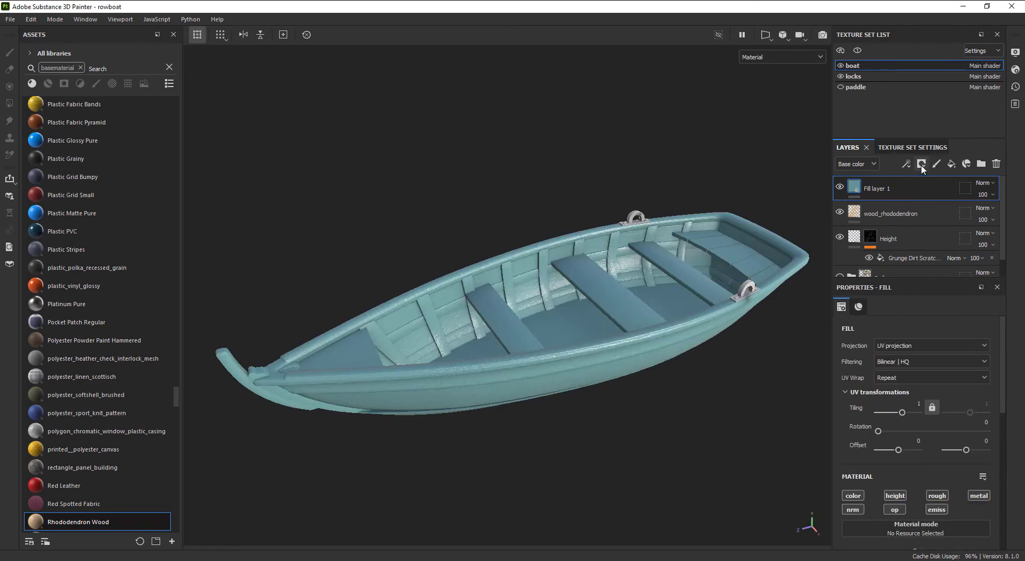
# Step: Mask the teal fill layer with a fill effect using the Grunge Leaky Paint texture and set its balance to 0.85
pyautogui.click(921, 164)
pyautogui.click(938, 189)
pyautogui.click(907, 164)
pyautogui.click(933, 204)
pyautogui.click(921, 500)
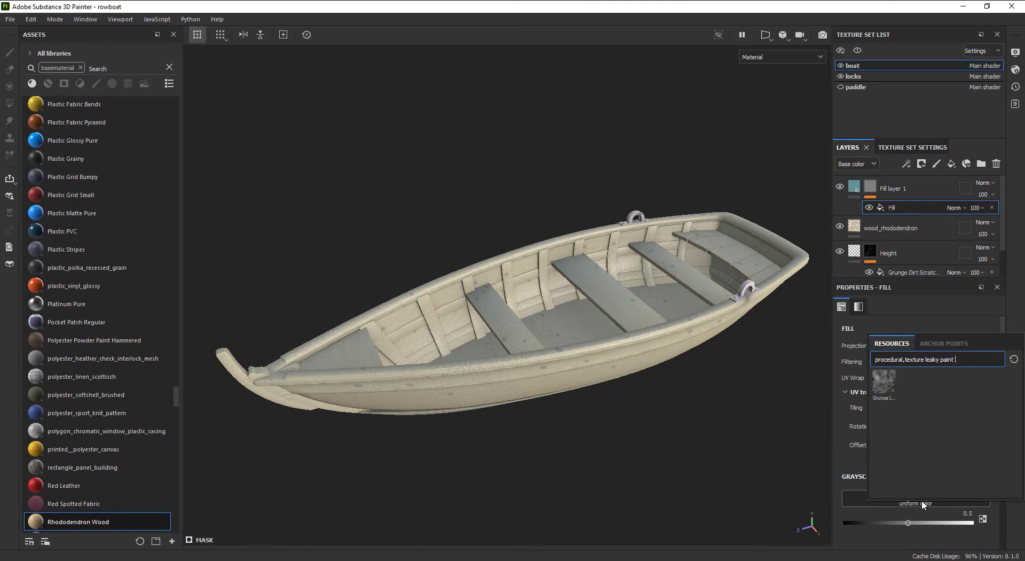
pyautogui.click(884, 380)
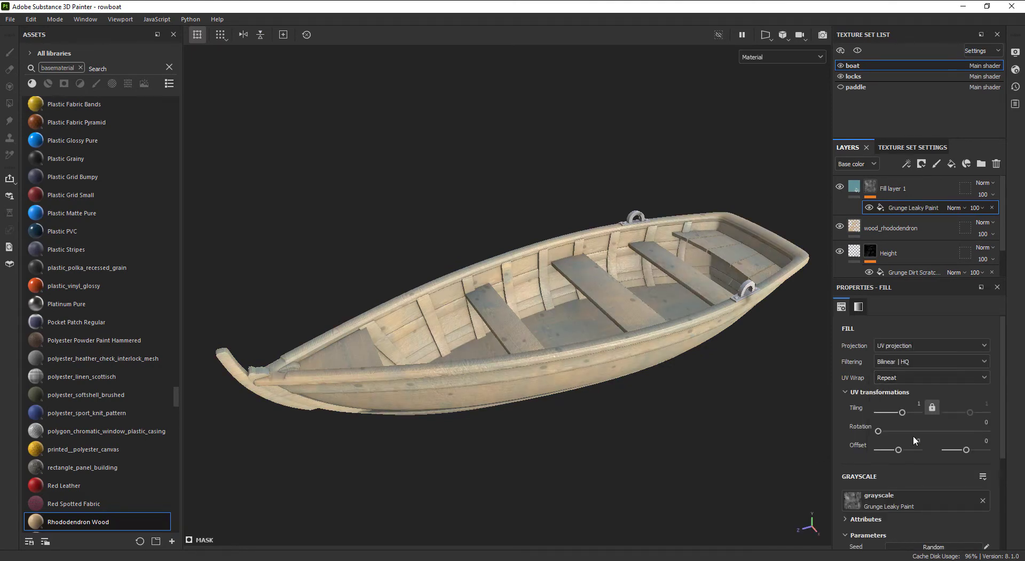
pyautogui.scroll(-3, 914, 434)
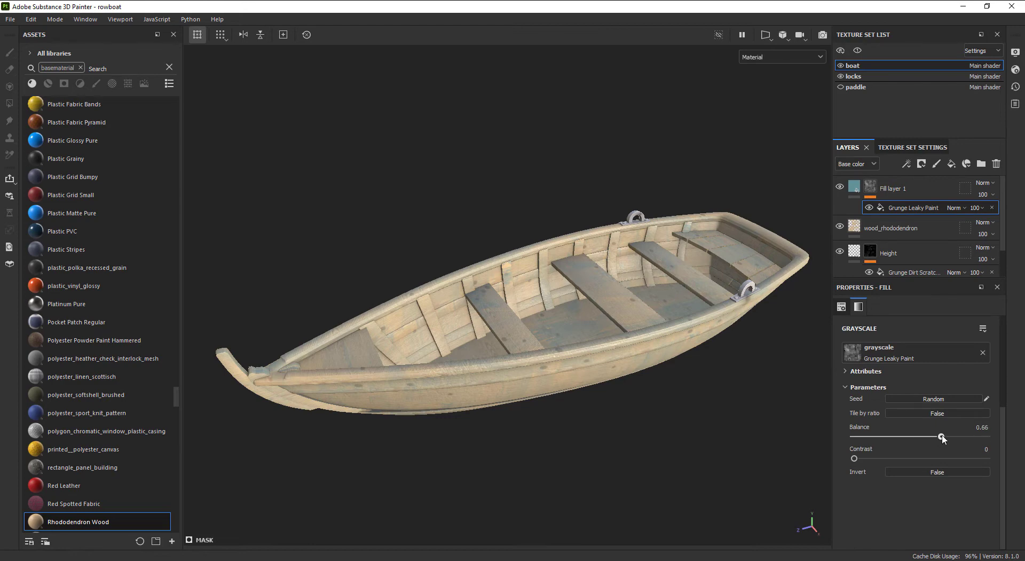
pyautogui.moveTo(966, 434)
pyautogui.mouseDown()
pyautogui.moveTo(981, 435)
pyautogui.moveTo(963, 437)
pyautogui.mouseUp()
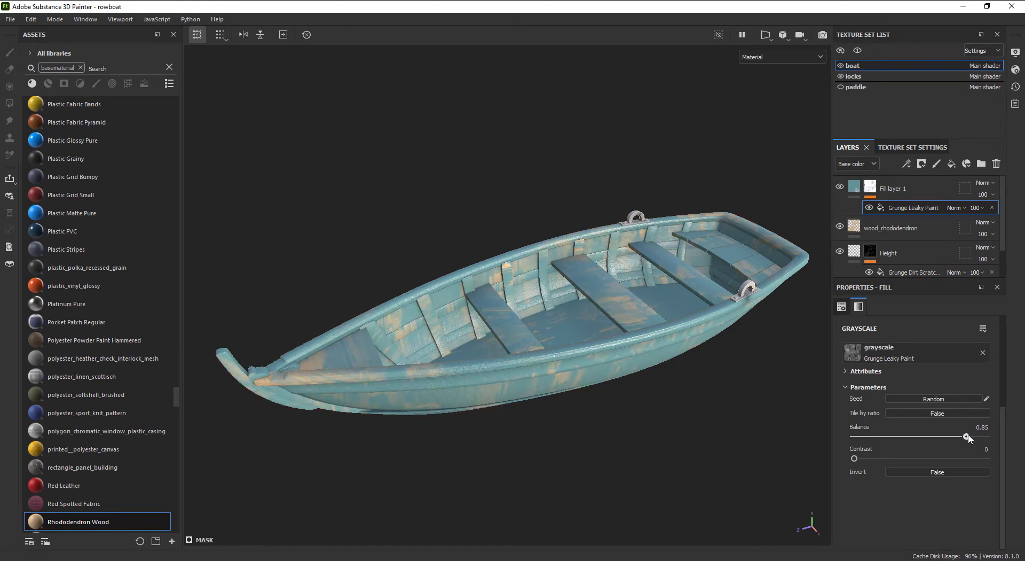
# Step: Switch to Photos and compare the paint wear on the turquoise boat's bow, gunwale, hull and interior in AdobeStock_191553779.jpeg
pyautogui.hotkey('alt', 'Tab')
pyautogui.scroll(5, 700, 346)
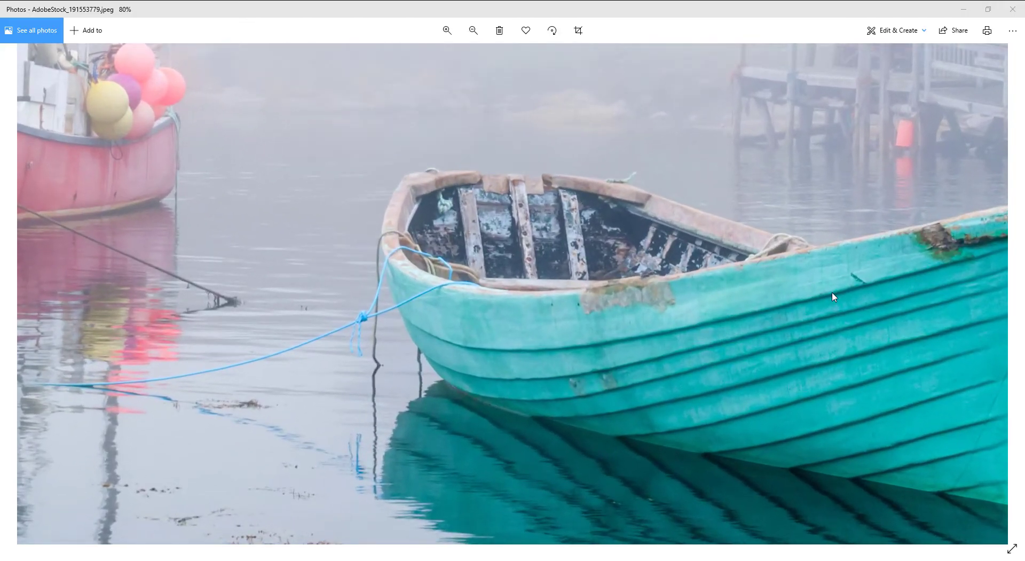
pyautogui.scroll(-2, 833, 296)
pyautogui.scroll(4, 787, 213)
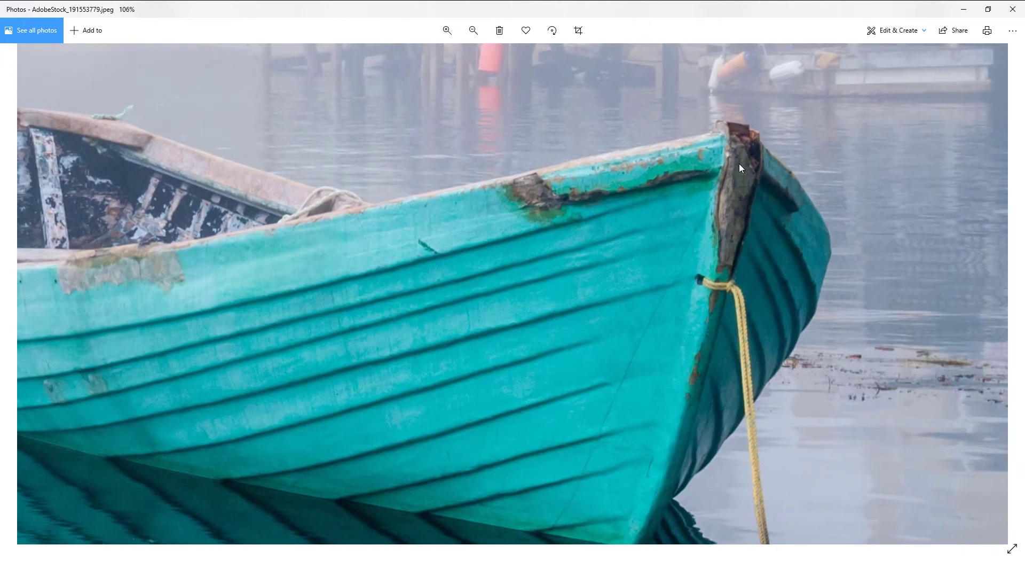
pyautogui.moveTo(675, 175); pyautogui.dragTo(788, 54)
pyautogui.moveTo(627, 218); pyautogui.dragTo(785, 300)
pyautogui.scroll(-2, 441, 319)
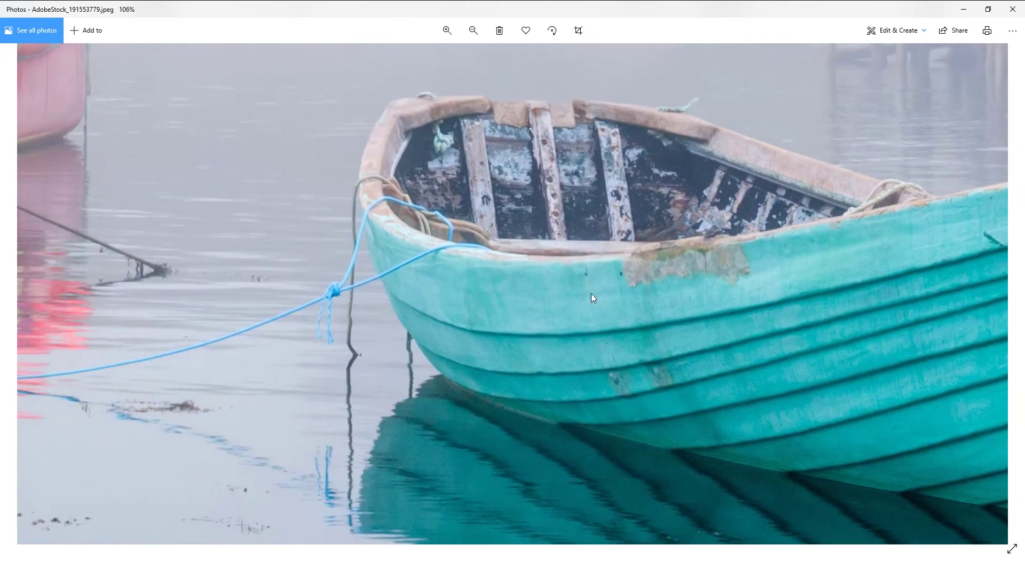
pyautogui.scroll(4, 584, 329)
pyautogui.scroll(-3, 584, 328)
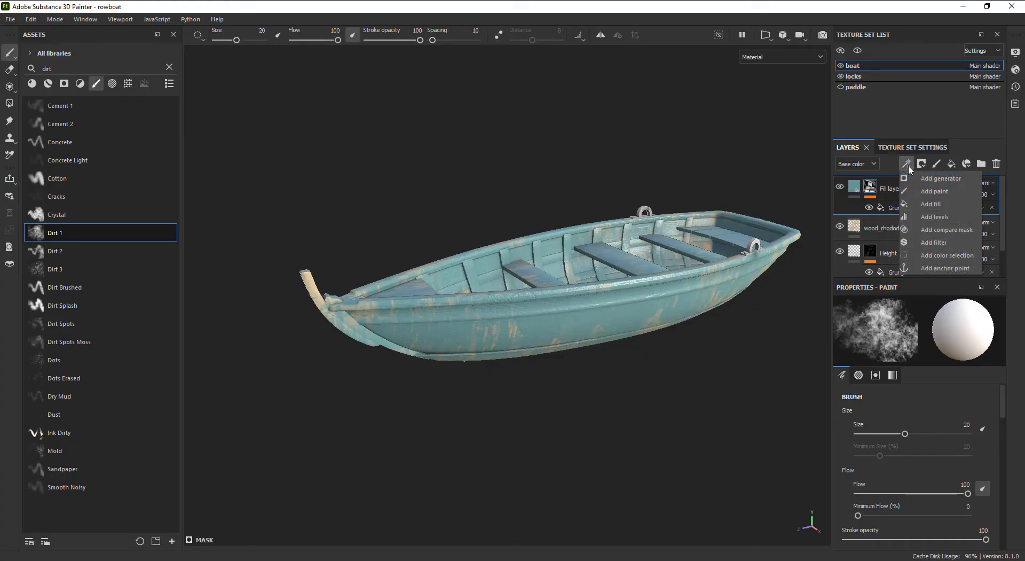
# Step: Add a paint effect to the teal fill layer's mask in Substance 3D Painter and set its blending mode to Divide
pyautogui.click(924, 191)
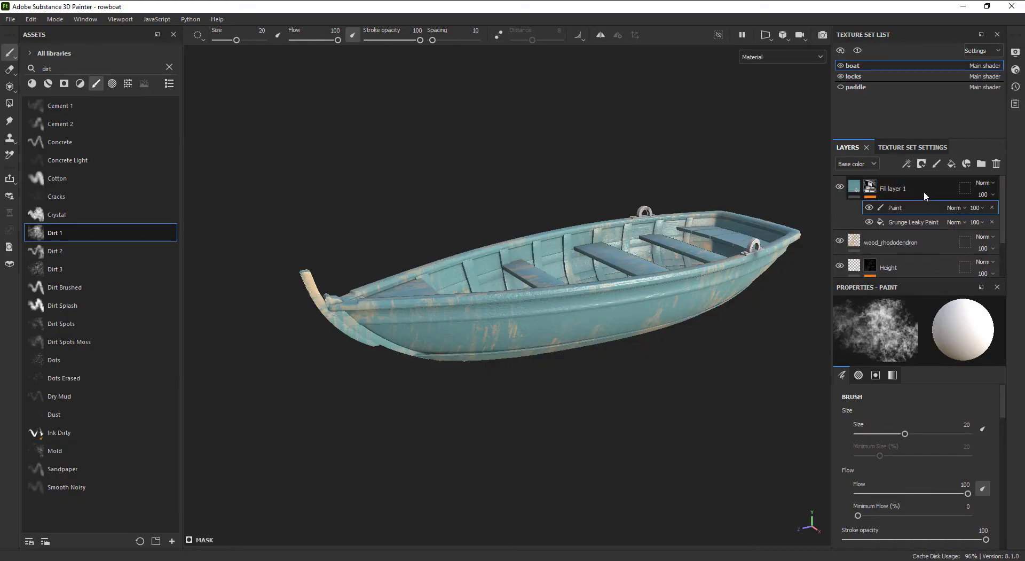
pyautogui.click(956, 208)
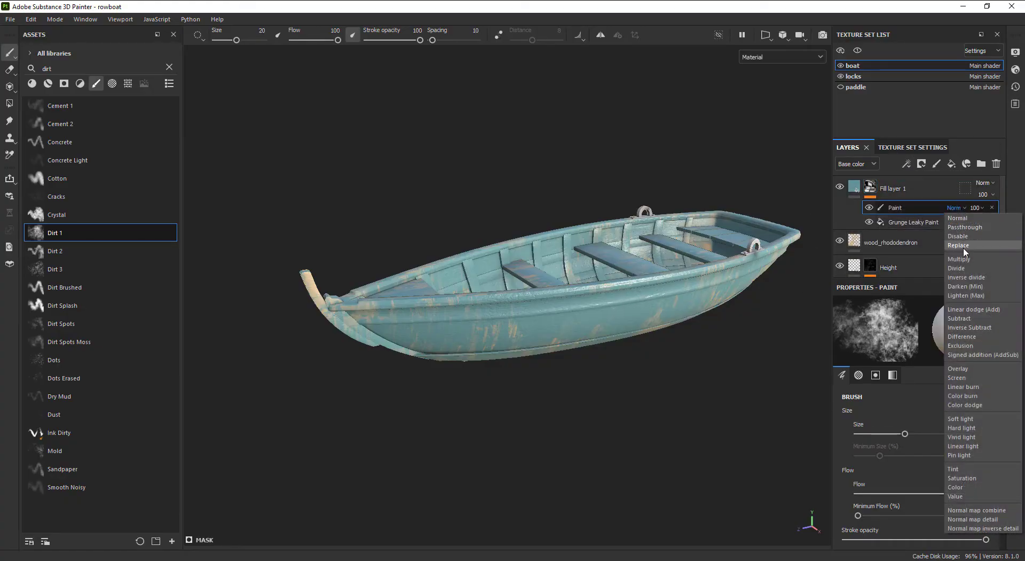
pyautogui.click(963, 263)
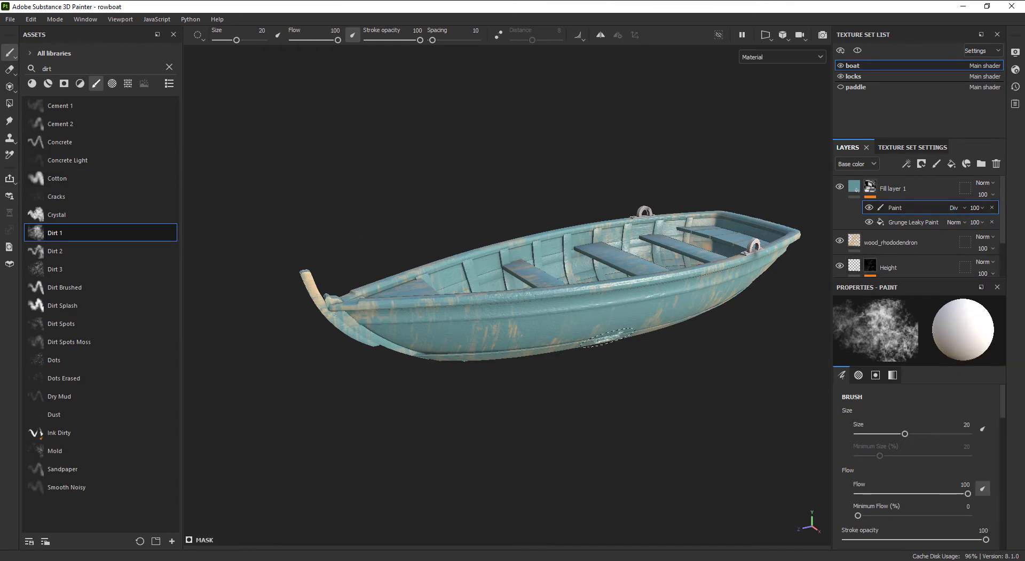
# Step: Brush along the hull in the teal layer's mask with the Dirt 1 brush in black to vary the paint wear
pyautogui.keyDown('alt'); pyautogui.moveTo(767, 368); pyautogui.dragTo(669, 294); pyautogui.keyUp('alt')
pyautogui.keyDown('alt'); pyautogui.moveTo(670, 294); pyautogui.dragTo(468, 271, button='middle'); pyautogui.keyUp('alt')
pyautogui.click(495, 332)
pyautogui.hotkey('ctrl', 'z')
pyautogui.press('x')
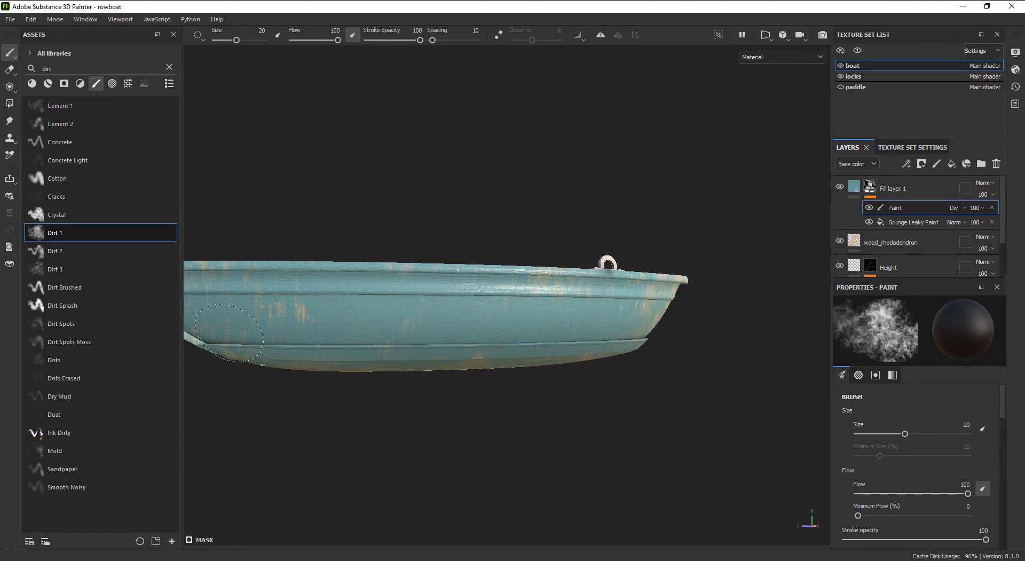
pyautogui.keyDown('alt'); pyautogui.moveTo(327, 345); pyautogui.dragTo(449, 295, button='middle'); pyautogui.keyUp('alt')
pyautogui.keyDown('alt'); pyautogui.moveTo(449, 295); pyautogui.dragTo(412, 281); pyautogui.keyUp('alt')
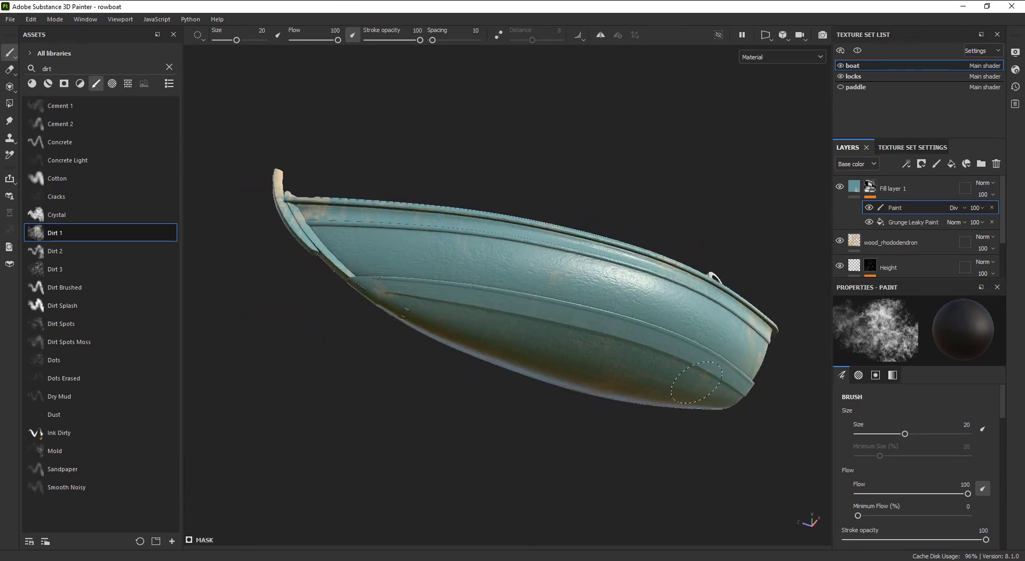
pyautogui.keyDown('alt'); pyautogui.moveTo(383, 287); pyautogui.dragTo(716, 374); pyautogui.keyUp('alt')
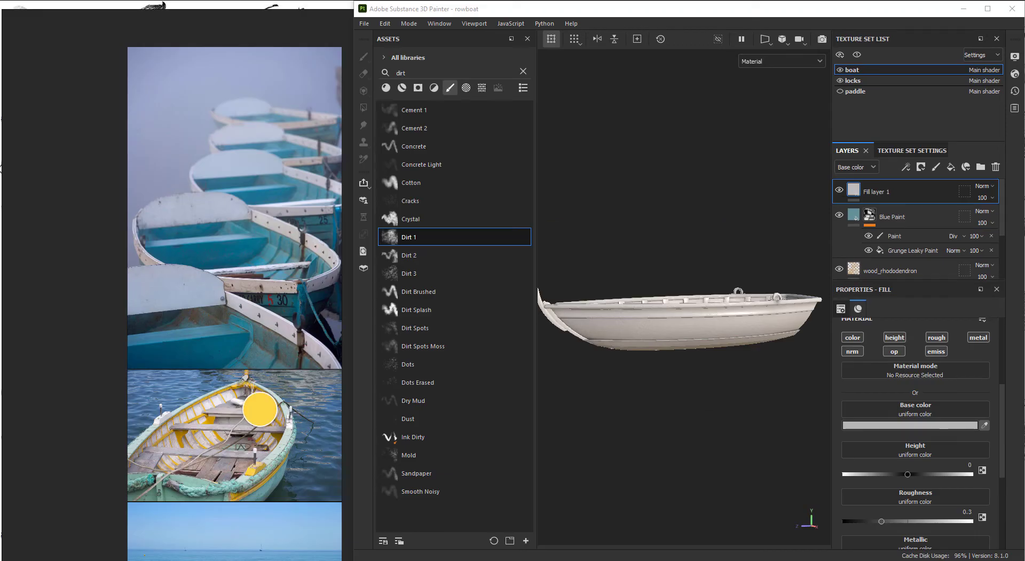
# Step: Sample the new fill layer's base color from the yellow paint in the reference photo
pyautogui.click(260, 410)
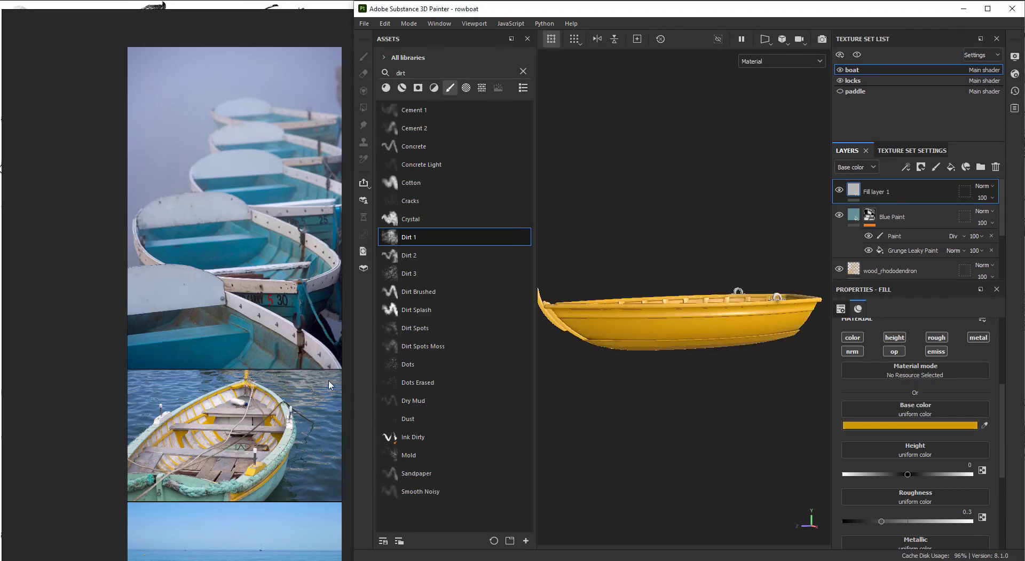
pyautogui.click(989, 9)
pyautogui.keyDown('alt'); pyautogui.moveTo(425, 357); pyautogui.dragTo(559, 356); pyautogui.keyUp('alt')
# Step: Restrict the yellow fill layer's geometry mask to planks_002_mesh, armature_mesh and front_mesh
pyautogui.click(965, 188)
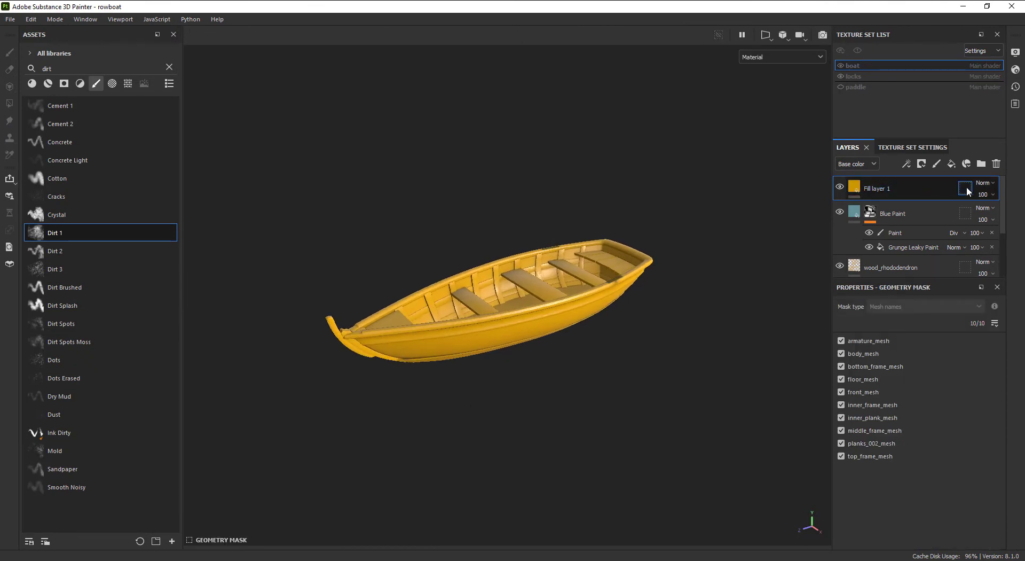
pyautogui.moveTo(842, 342); pyautogui.dragTo(846, 465)
pyautogui.click(841, 442)
pyautogui.click(841, 404)
pyautogui.click(841, 379)
pyautogui.click(842, 366)
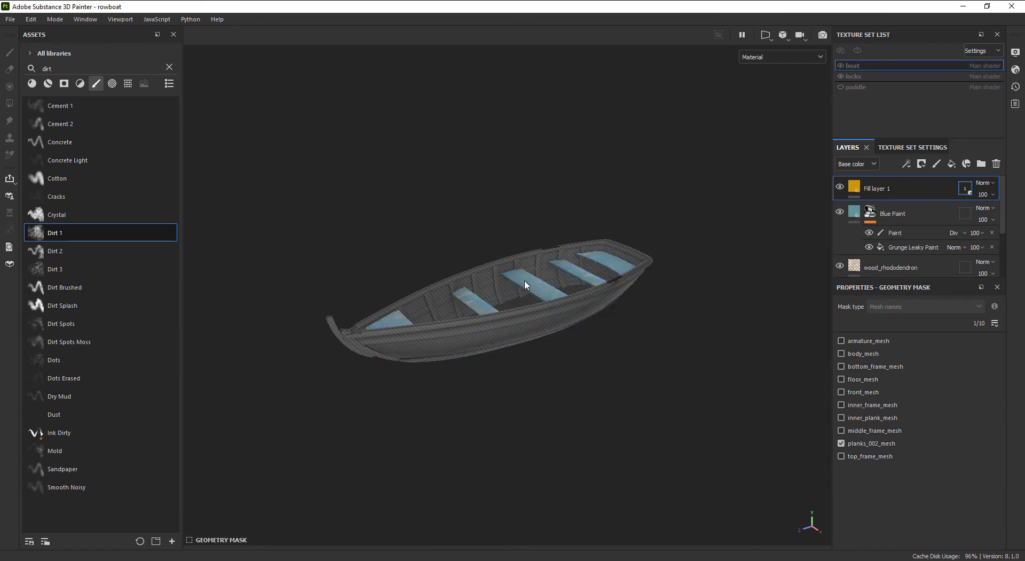
pyautogui.click(519, 267)
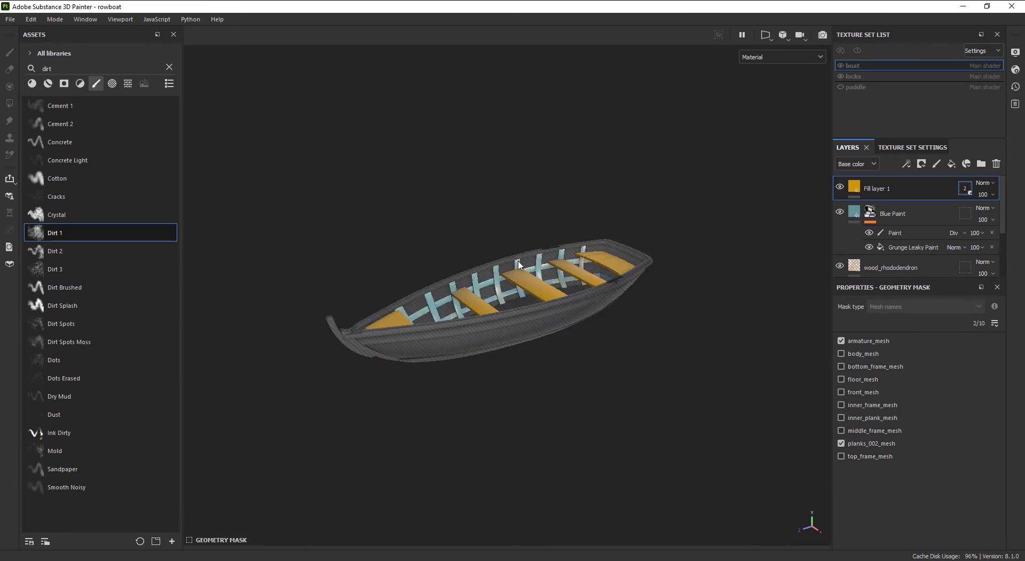
pyautogui.click(331, 328)
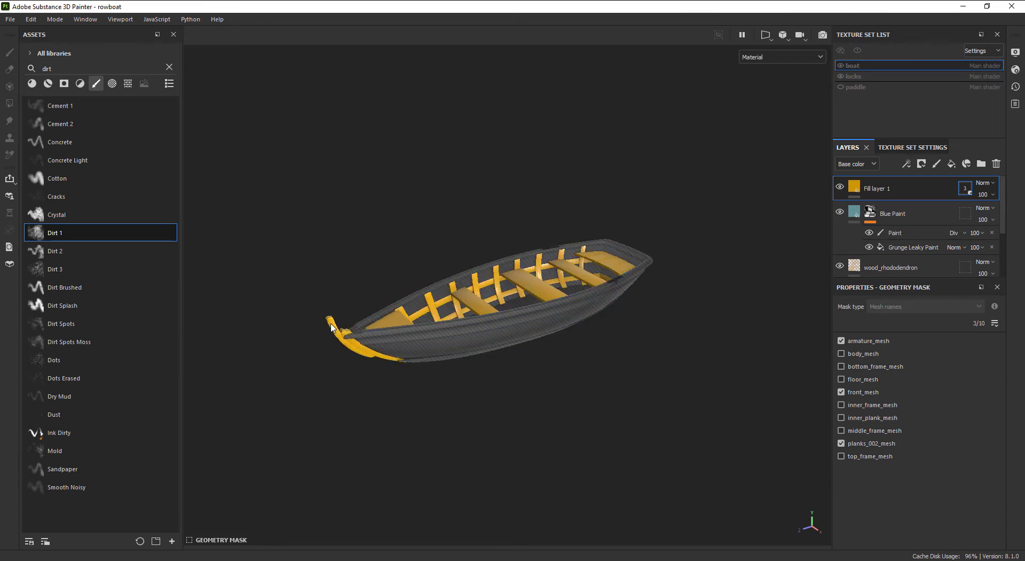
# Step: Copy the Grunge Leaky Paint and Paint effects from the Blue Paint mask to the yellow fill layer's mask
pyautogui.click(913, 247)
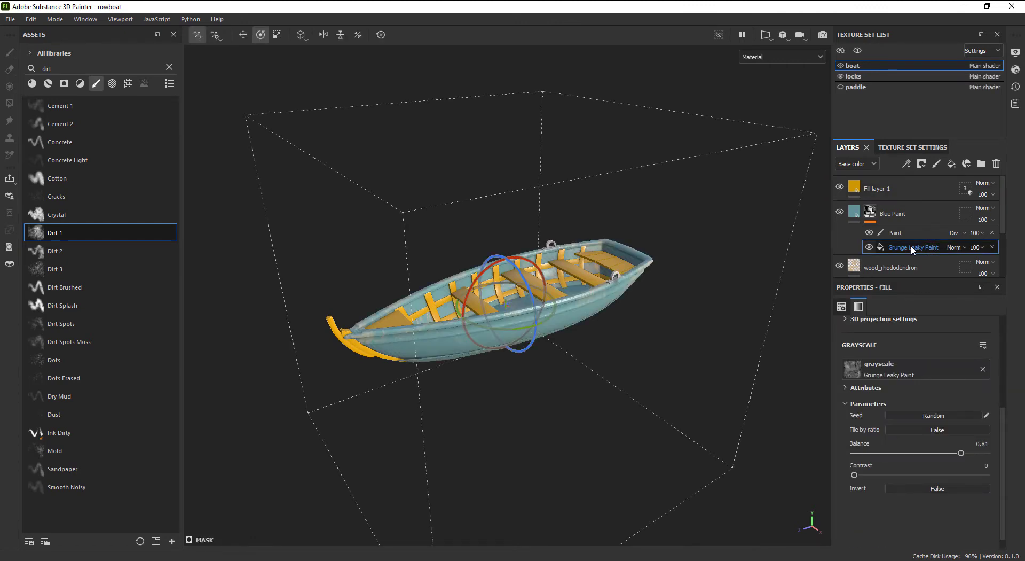
pyautogui.click(886, 191)
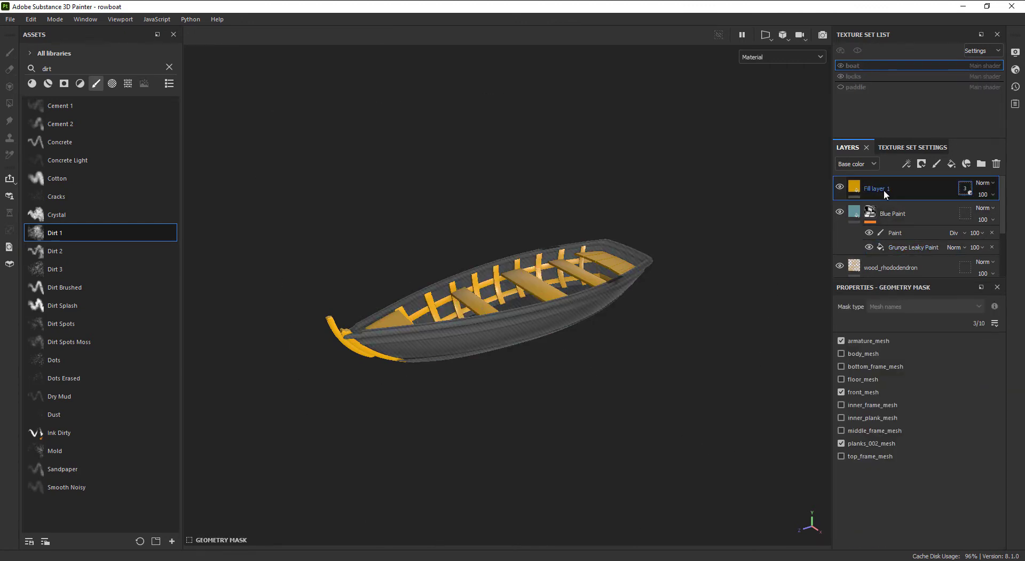
pyautogui.hotkey('ctrl', 'v')
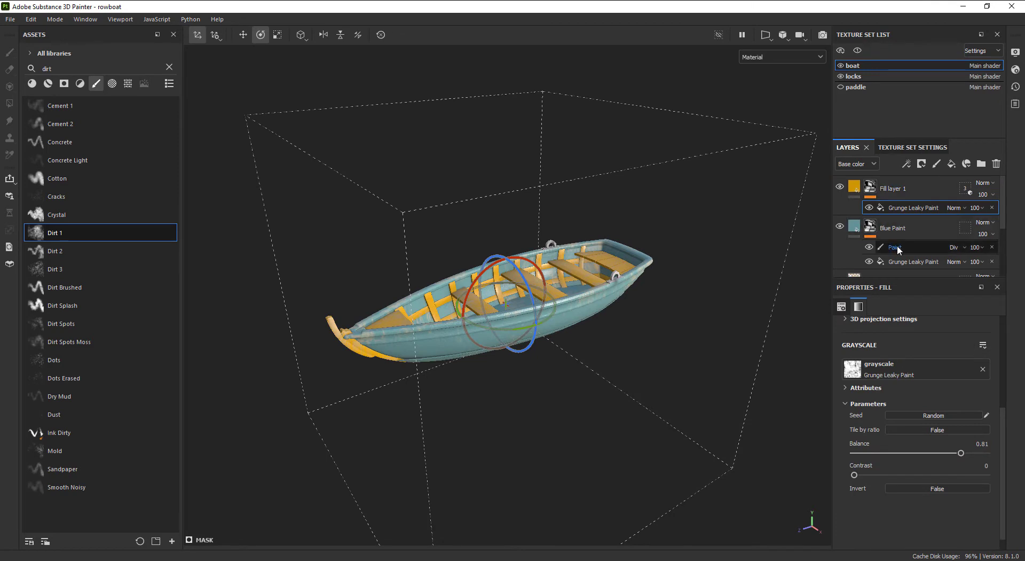
pyautogui.click(899, 247)
pyautogui.click(897, 188)
# Step: Brush over the yellow bow, ribs and seat planks in the mask with the Dirt 1 brush in black
pyautogui.click(410, 323)
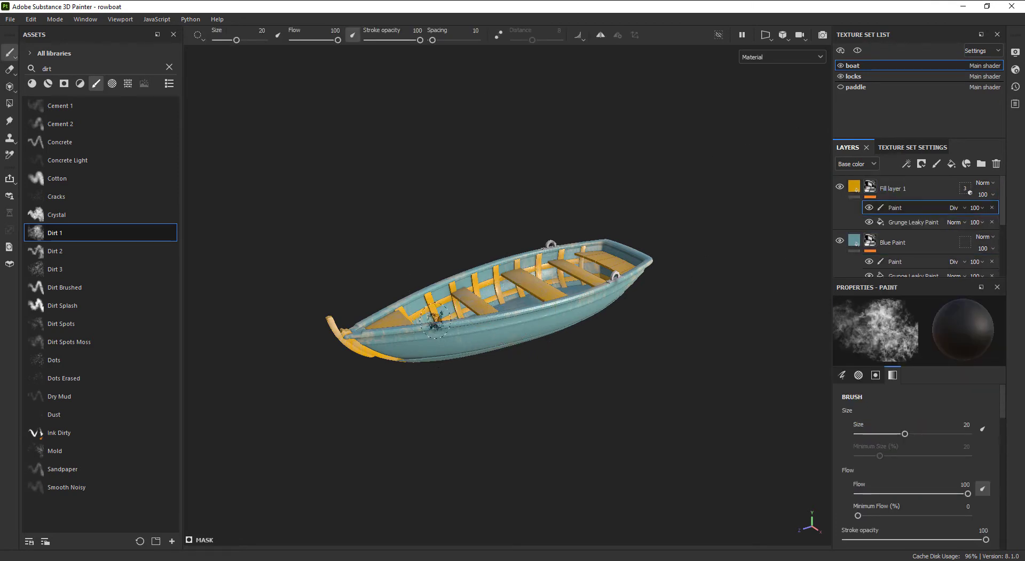
pyautogui.moveTo(408, 321)
pyautogui.keyDown('alt'); pyautogui.mouseDown()
pyautogui.moveTo(437, 258)
pyautogui.moveTo(510, 309)
pyautogui.moveTo(446, 355)
pyautogui.moveTo(444, 328)
pyautogui.mouseUp(); pyautogui.keyUp('alt')
pyautogui.keyDown('alt'); pyautogui.moveTo(444, 328); pyautogui.dragTo(571, 295, button='right'); pyautogui.keyUp('alt')
pyautogui.keyDown('alt'); pyautogui.moveTo(572, 295); pyautogui.dragTo(569, 355, button='middle'); pyautogui.keyUp('alt')
pyautogui.keyDown('alt'); pyautogui.moveTo(511, 331); pyautogui.dragTo(579, 327, button='right'); pyautogui.keyUp('alt')
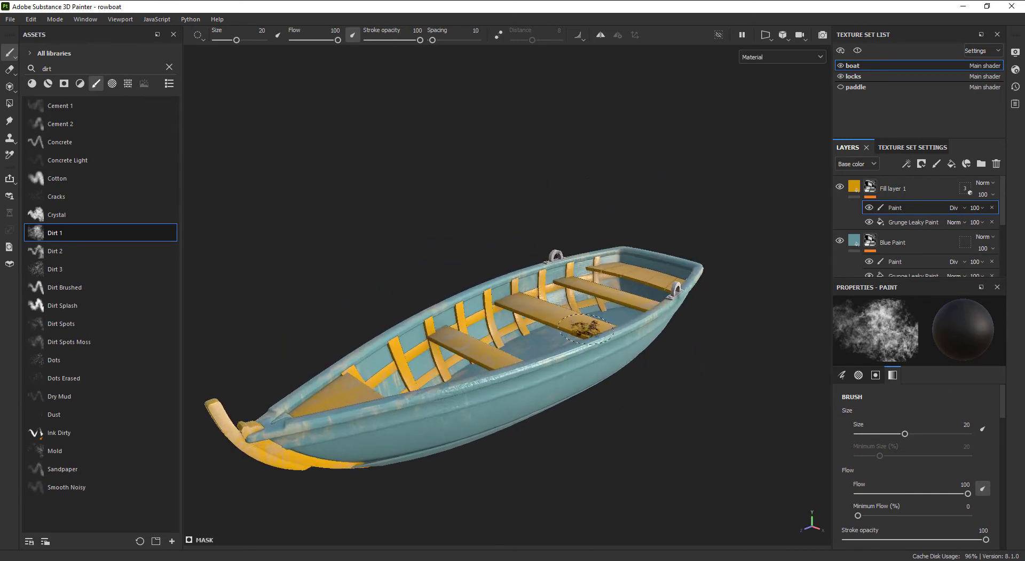
pyautogui.keyDown('alt'); pyautogui.moveTo(579, 328); pyautogui.dragTo(583, 347); pyautogui.keyUp('alt')
pyautogui.click(909, 220)
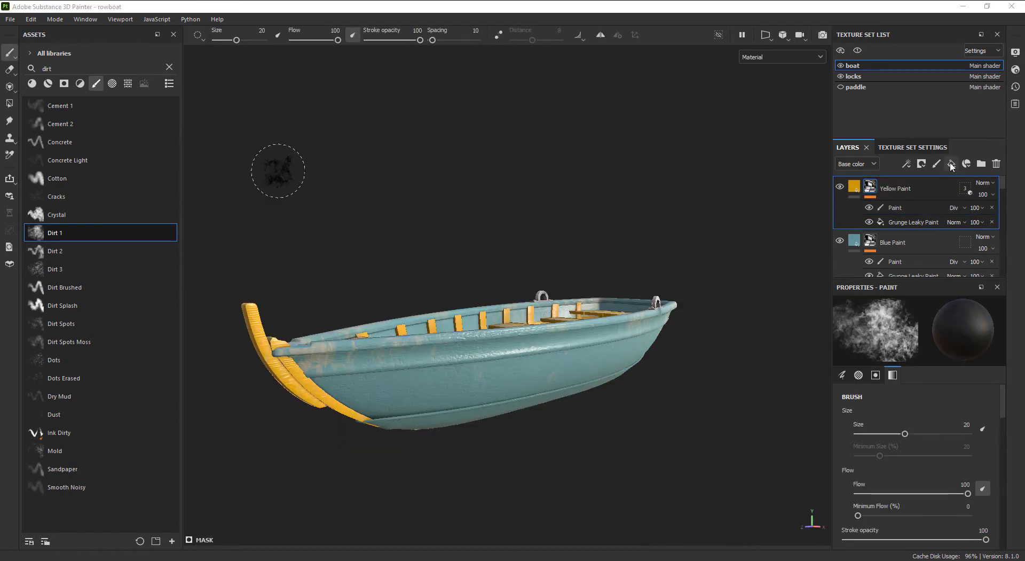
# Step: Add a fill layer above Yellow Paint with a black base color and give it a black mask
pyautogui.click(951, 164)
pyautogui.click(934, 426)
pyautogui.moveTo(870, 412); pyautogui.dragTo(836, 414)
pyautogui.click(933, 187)
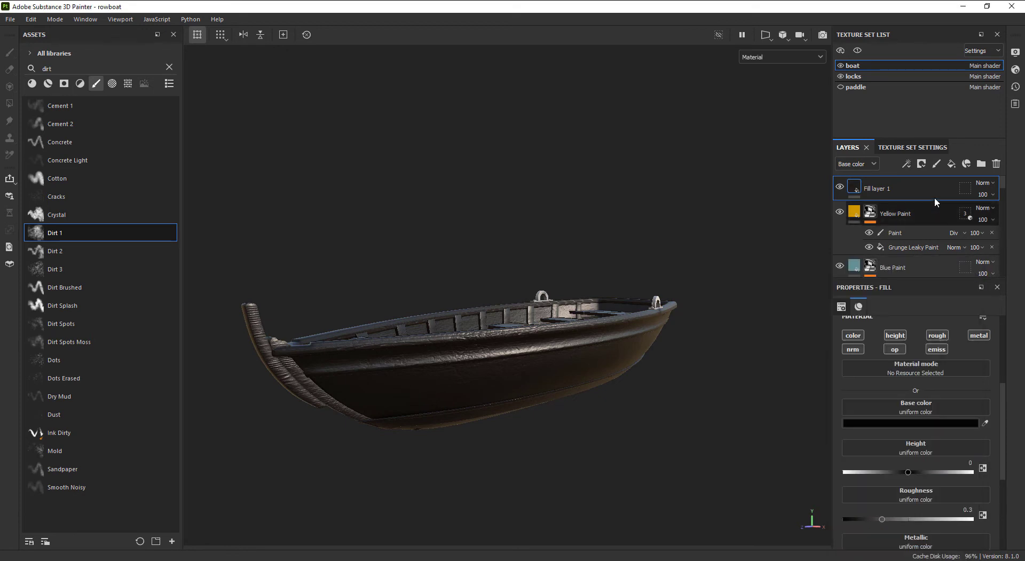
pyautogui.click(922, 164)
pyautogui.click(940, 191)
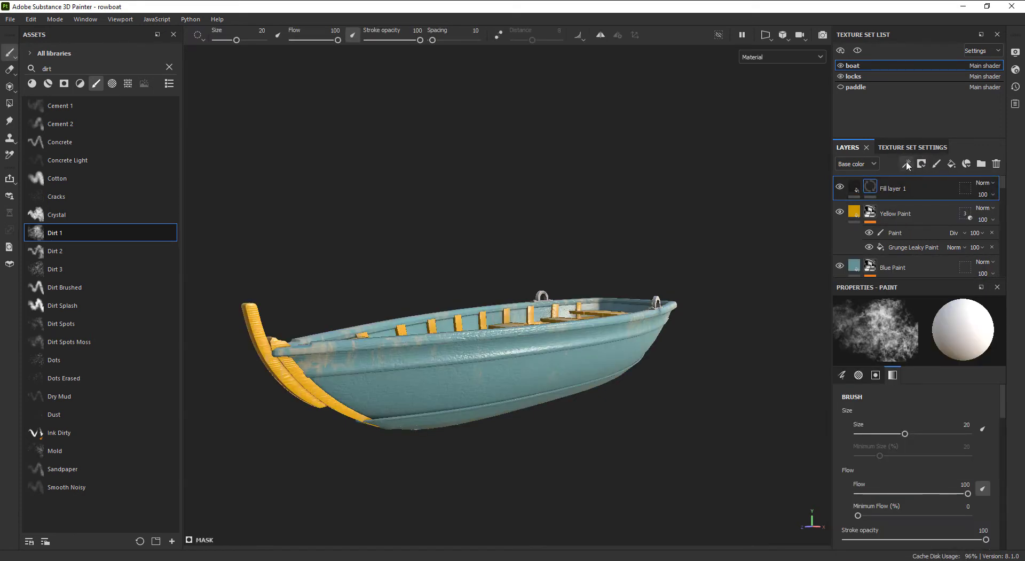
# Step: Add a fill effect using Font Chathura to the black layer's mask and set its text to ABTT18
pyautogui.click(952, 164)
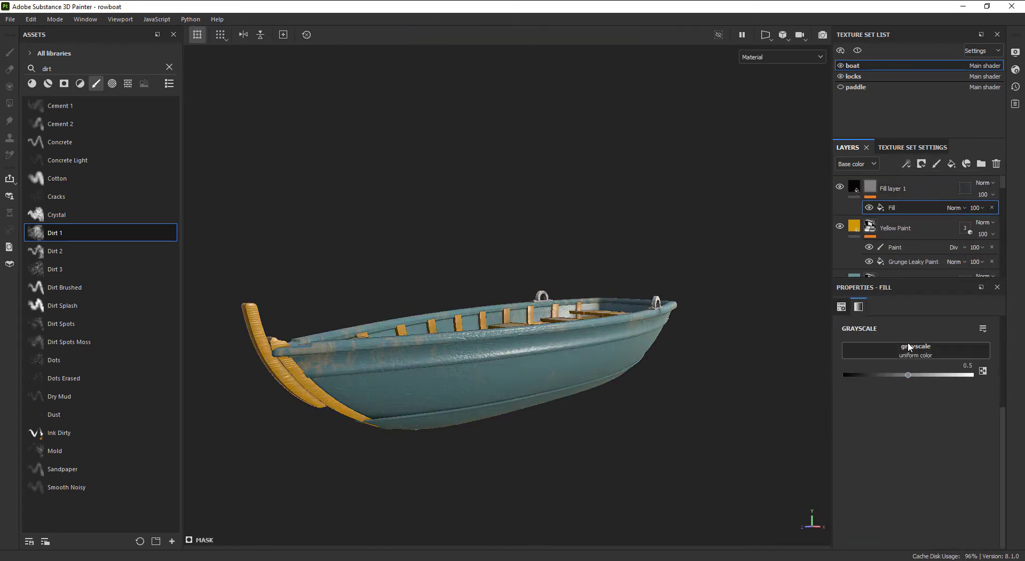
pyautogui.click(916, 350)
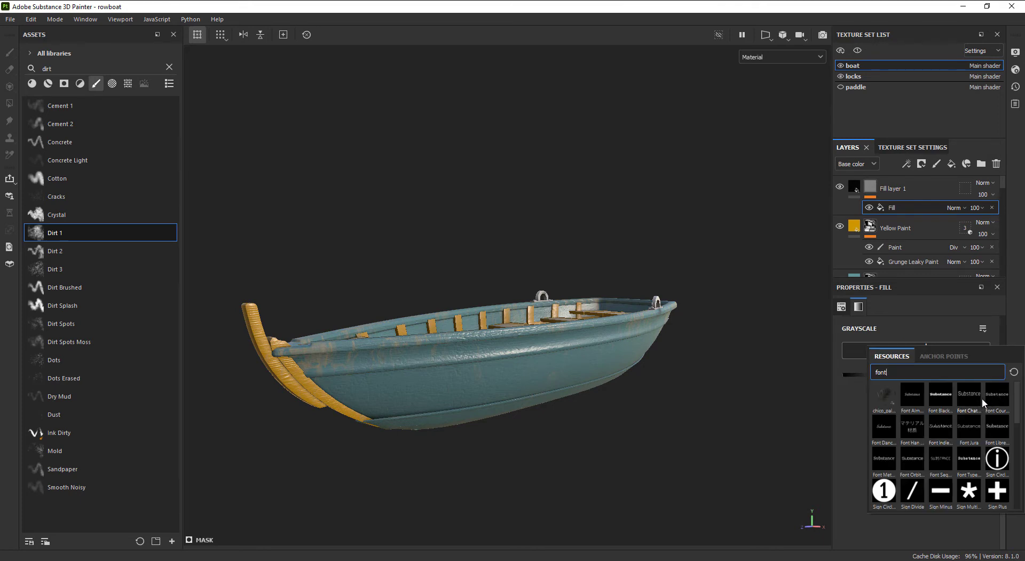
pyautogui.click(969, 397)
pyautogui.write('ABTT')
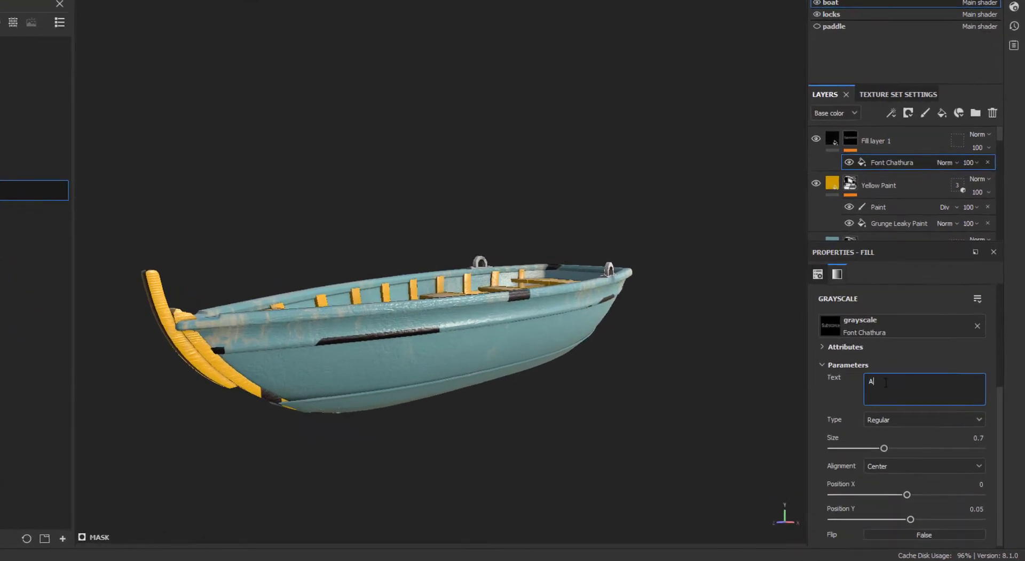
pyautogui.write(':8')
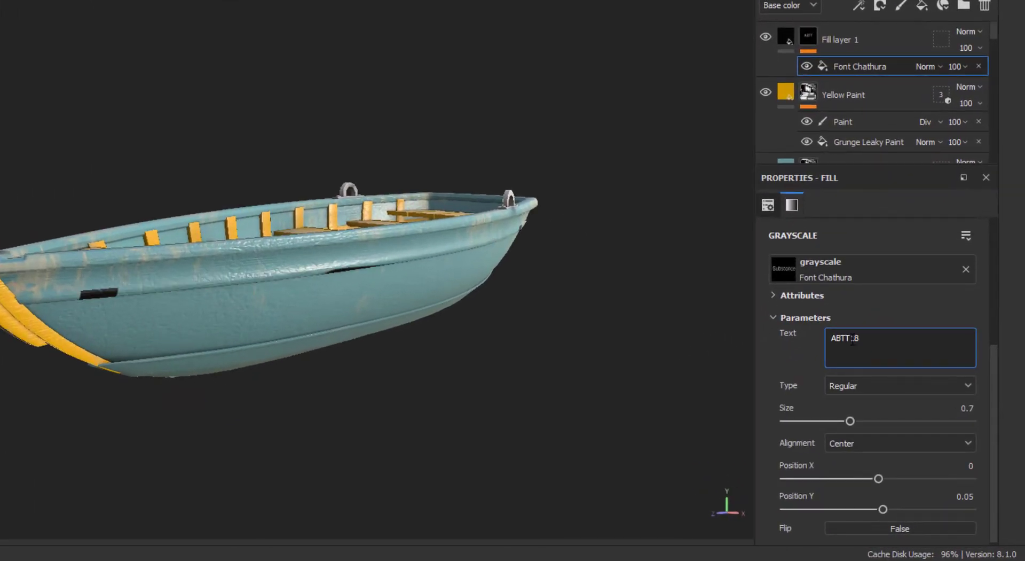
# Step: Change the text fill to planar projection and scale the projection down
pyautogui.scroll(5, 853, 340)
pyautogui.click(873, 259)
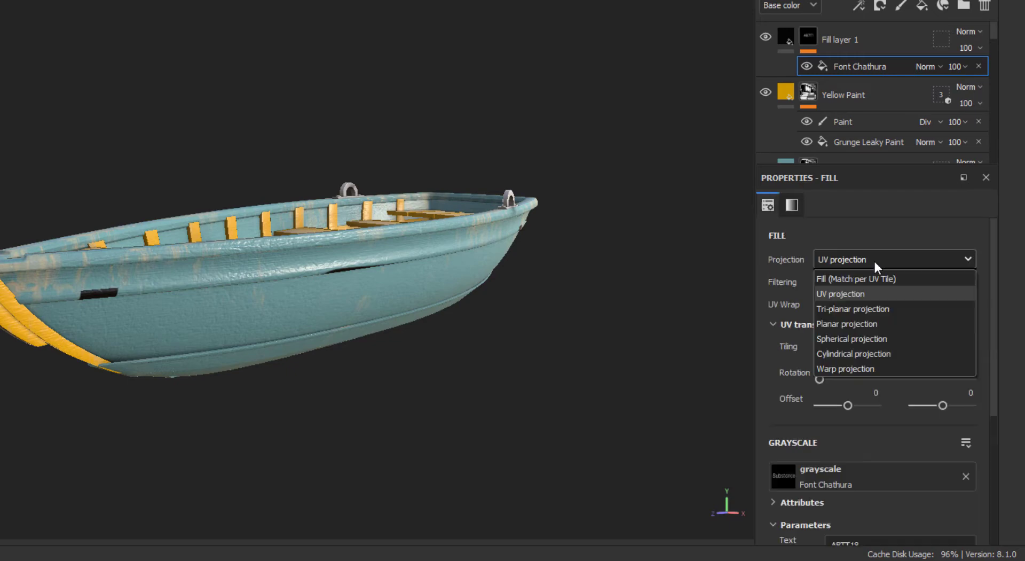
pyautogui.click(866, 319)
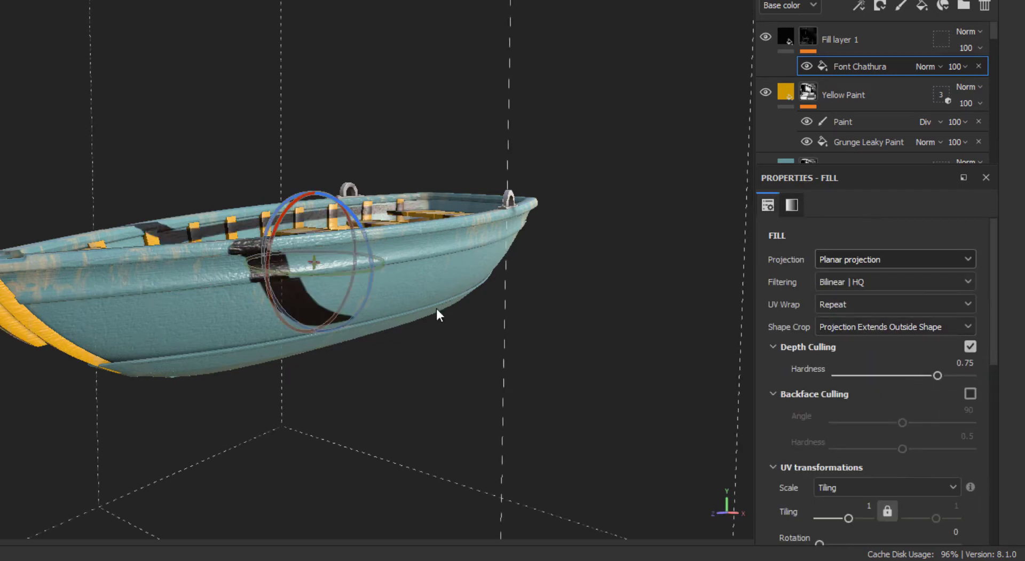
pyautogui.keyDown('alt'); pyautogui.moveTo(216, 289); pyautogui.dragTo(511, 392); pyautogui.keyUp('alt')
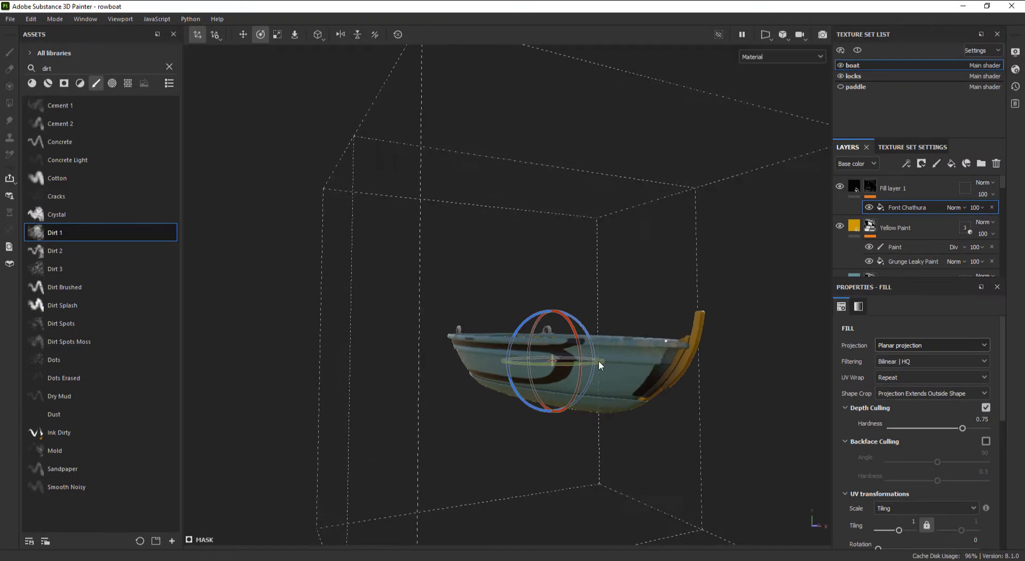
pyautogui.press('r')
pyautogui.moveTo(517, 350); pyautogui.dragTo(224, 470)
# Step: Move and rotate the text projection to align it with the side of the hull near the bow
pyautogui.press('w')
pyautogui.moveTo(597, 270); pyautogui.dragTo(711, 262)
pyautogui.moveTo(582, 391); pyautogui.dragTo(583, 328)
pyautogui.keyDown('alt'); pyautogui.moveTo(583, 328); pyautogui.dragTo(419, 458); pyautogui.keyUp('alt')
pyautogui.press('e')
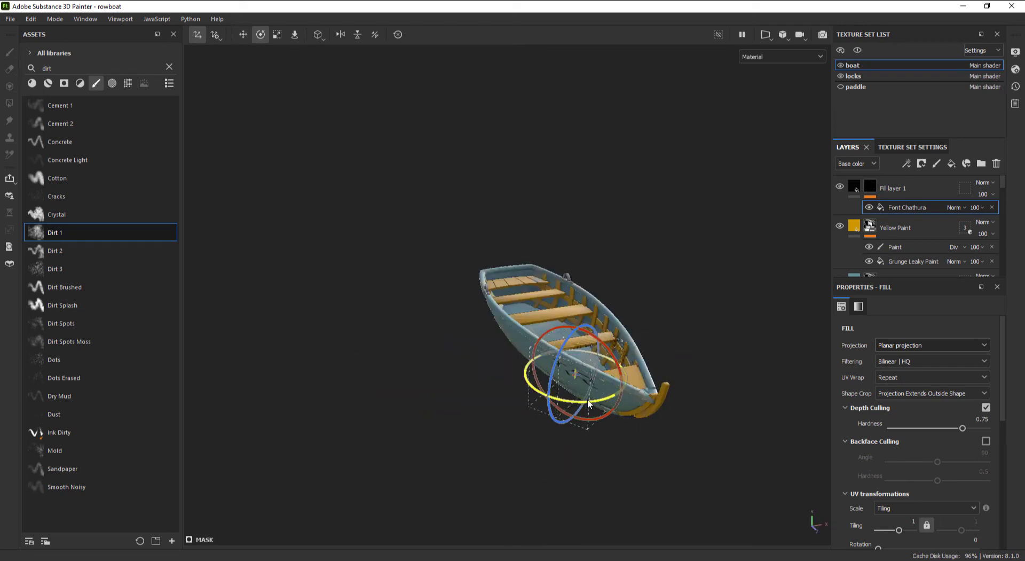
pyautogui.moveTo(587, 422)
pyautogui.keyDown('alt'); pyautogui.mouseDown()
pyautogui.moveTo(619, 377)
pyautogui.moveTo(606, 366)
pyautogui.moveTo(599, 427)
pyautogui.mouseUp(); pyautogui.keyUp('alt')
pyautogui.press('w')
pyautogui.moveTo(593, 352)
pyautogui.mouseDown()
pyautogui.moveTo(613, 369)
pyautogui.moveTo(613, 360)
pyautogui.mouseUp()
# Step: Set the text projection's UV wrap to None and fine-tune its size and angle on the hull
pyautogui.click(916, 377)
pyautogui.click(914, 391)
pyautogui.scroll(6, 586, 370)
pyautogui.press('r')
pyautogui.scroll(-3, 654, 389)
pyautogui.keyDown('alt'); pyautogui.moveTo(658, 389); pyautogui.dragTo(727, 306); pyautogui.keyUp('alt')
pyautogui.press('e')
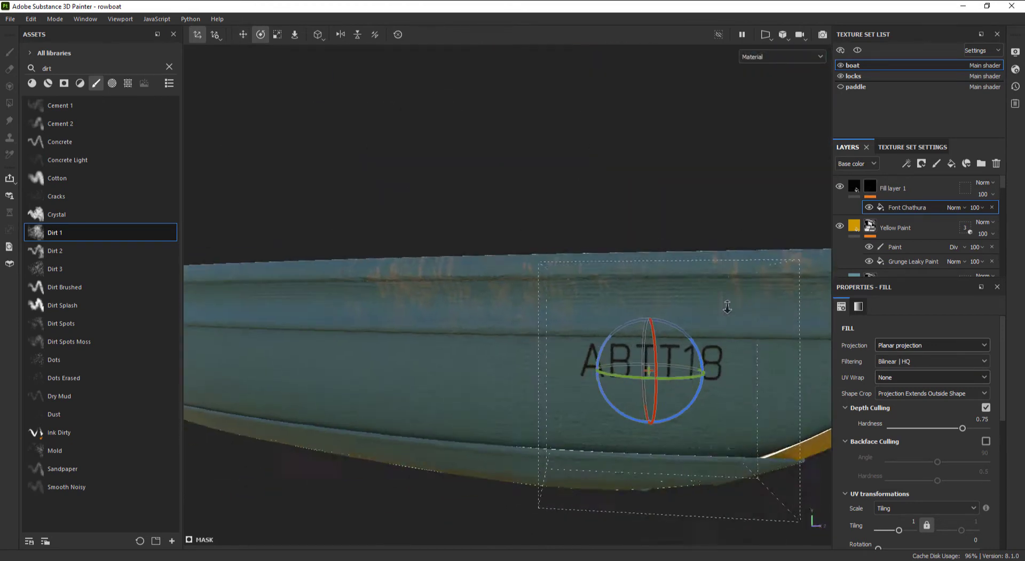
pyautogui.scroll(-2, 728, 307)
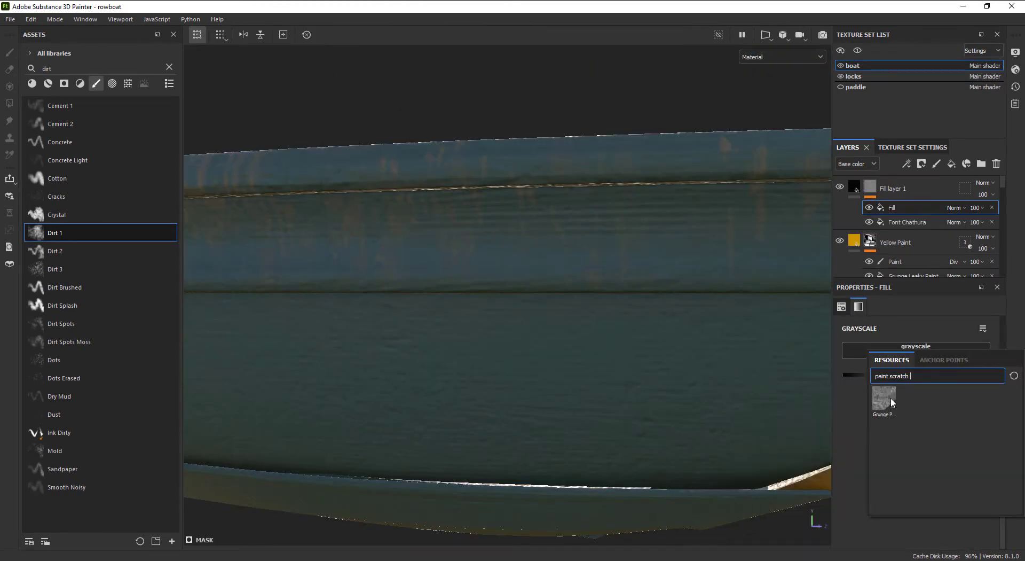
# Step: Wear the lettering with a Grunge Paint Scratched fill effect in its mask, set to Multiply with a balance of 0.78
pyautogui.click(884, 397)
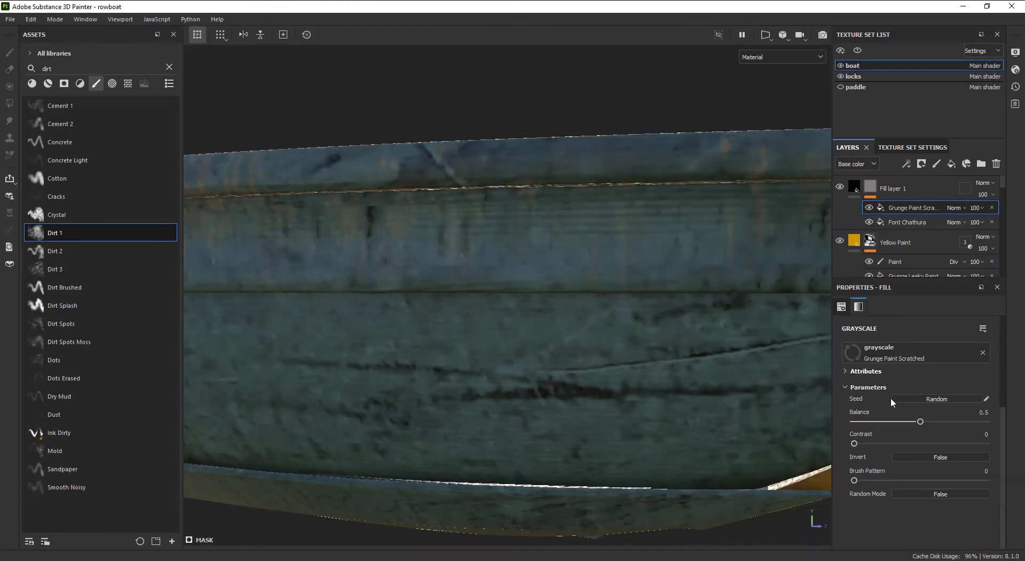
pyautogui.click(965, 209)
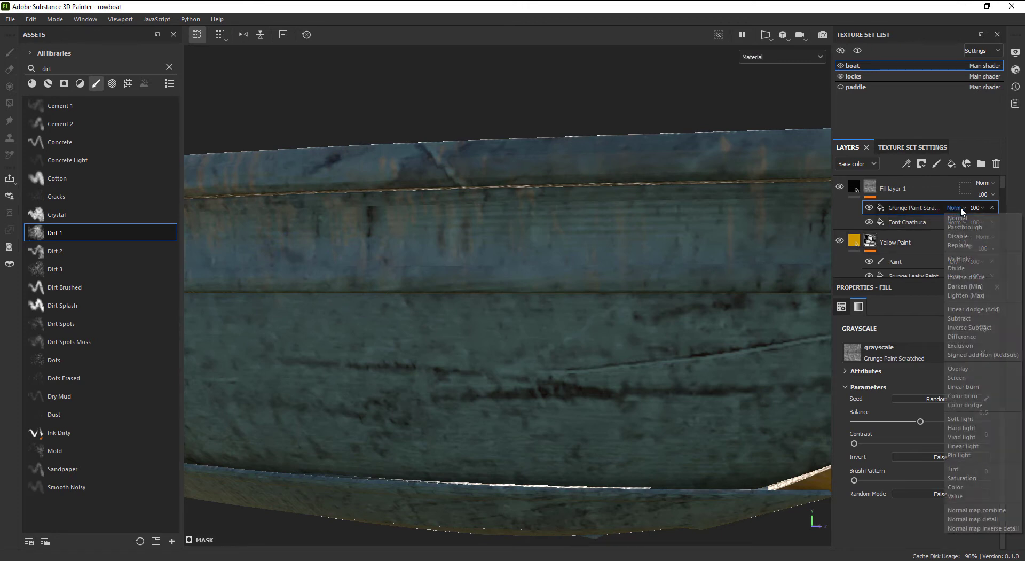
pyautogui.click(960, 261)
pyautogui.moveTo(920, 421); pyautogui.dragTo(956, 424)
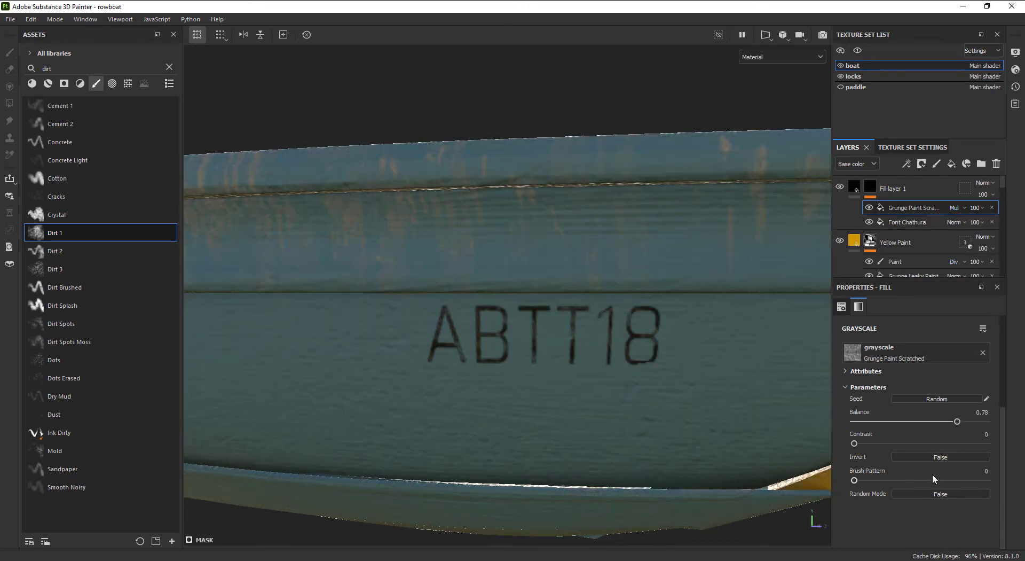
# Step: Add a Blur Slope filter to the lettering mask, set its intensity divider to 100 and fine-tune its intensity
pyautogui.click(909, 165)
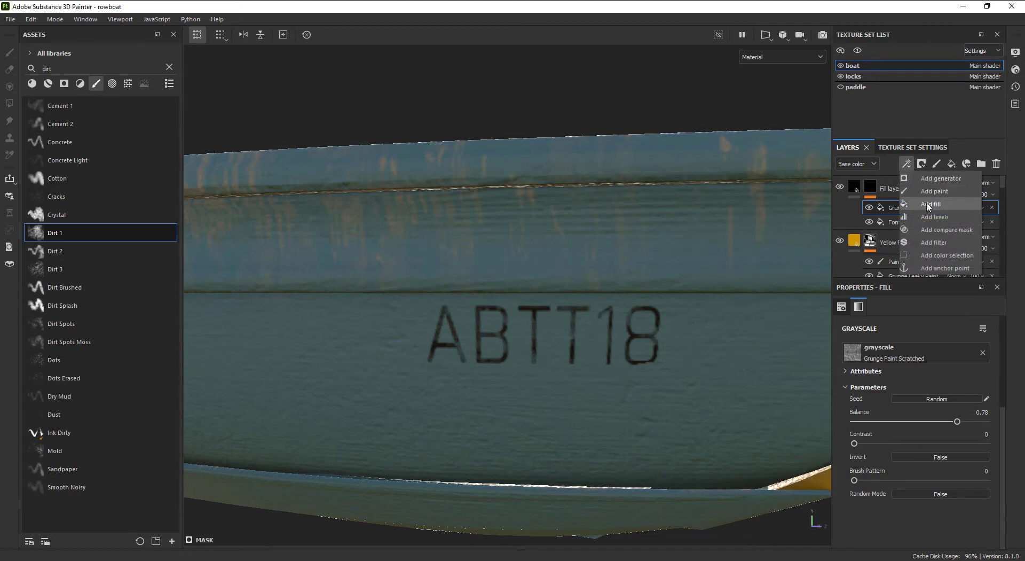
pyautogui.click(943, 244)
pyautogui.click(868, 371)
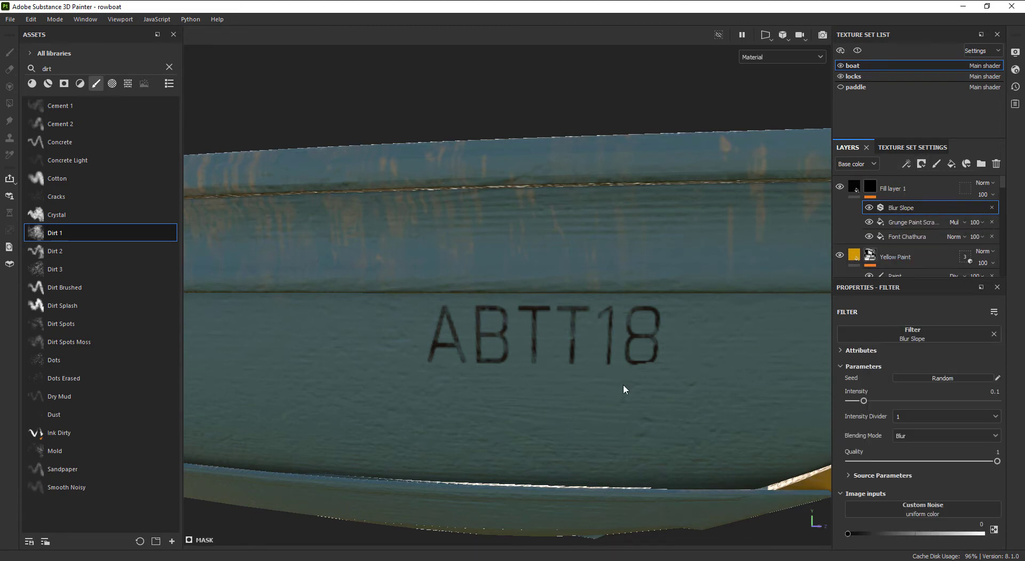
pyautogui.click(907, 416)
pyautogui.click(901, 452)
pyautogui.moveTo(864, 401); pyautogui.dragTo(865, 401)
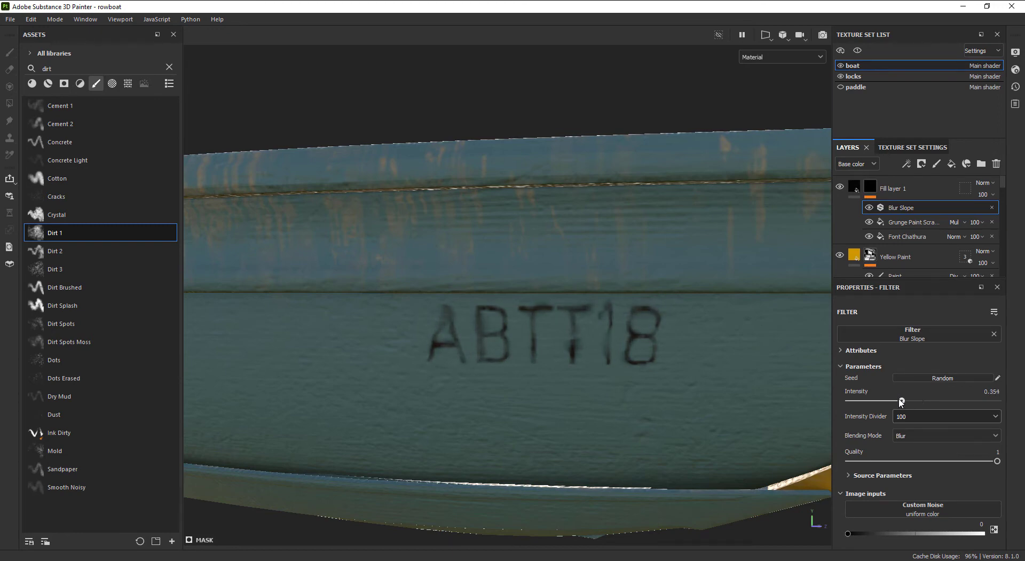
pyautogui.moveTo(901, 402); pyautogui.dragTo(891, 401)
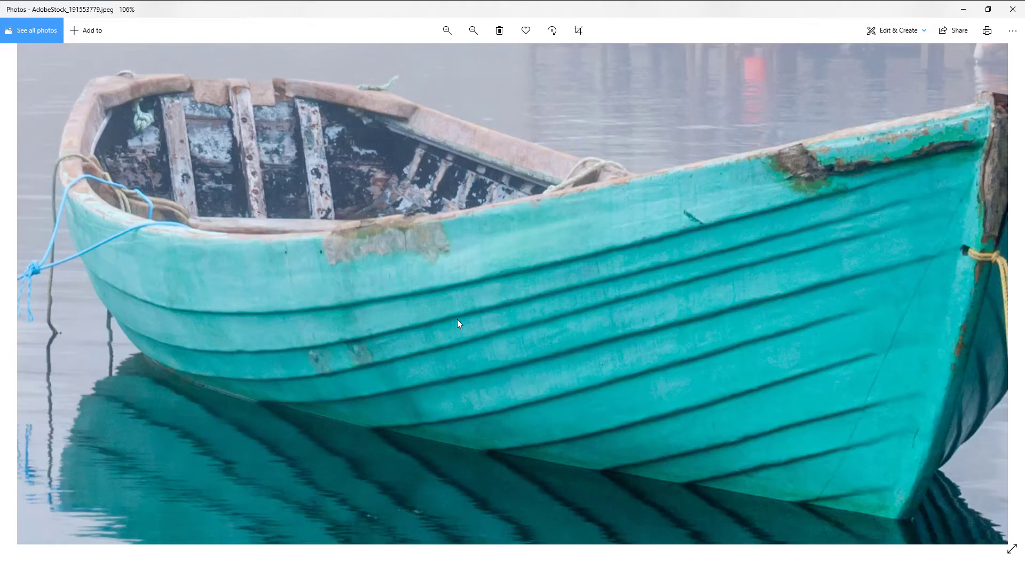
# Step: Inspect the weathered boat from several angles and compare it with the turquoise boat's paint in AdobeStock_191553779.jpeg
pyautogui.moveTo(458, 321); pyautogui.dragTo(748, 282)
pyautogui.moveTo(615, 285); pyautogui.dragTo(720, 304)
pyautogui.scroll(3, 583, 324)
pyautogui.scroll(1, 583, 324)
pyautogui.moveTo(593, 297); pyautogui.dragTo(687, 417)
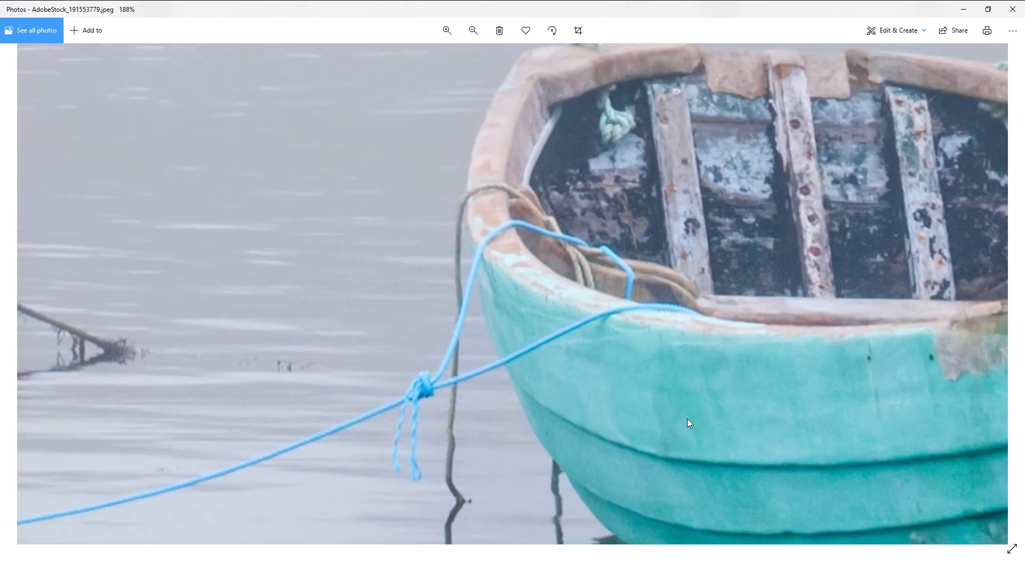
pyautogui.moveTo(553, 241); pyautogui.dragTo(626, 363)
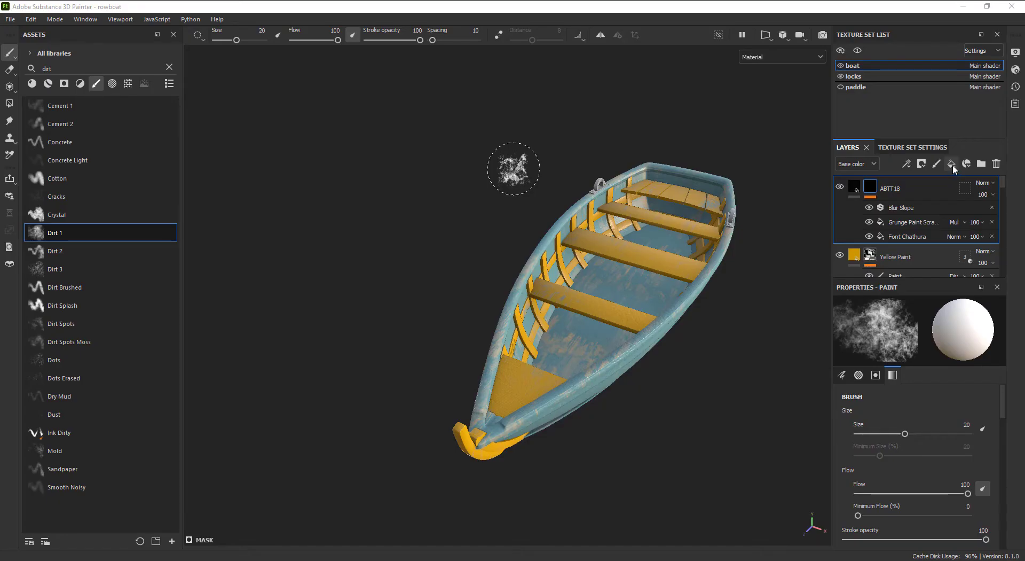
# Step: Add a new fill layer above the lettering, give it a black mask, and add a fill effect to that mask
pyautogui.click(951, 163)
pyautogui.keyDown('alt'); pyautogui.moveTo(749, 238); pyautogui.dragTo(604, 203); pyautogui.keyUp('alt')
pyautogui.click(922, 165)
pyautogui.click(942, 191)
pyautogui.click(906, 163)
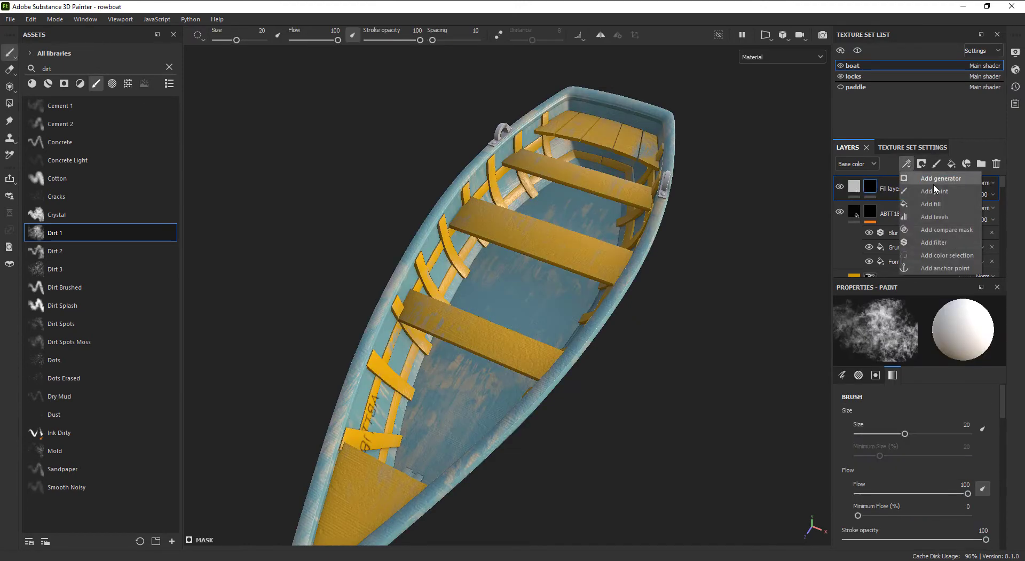
pyautogui.click(939, 204)
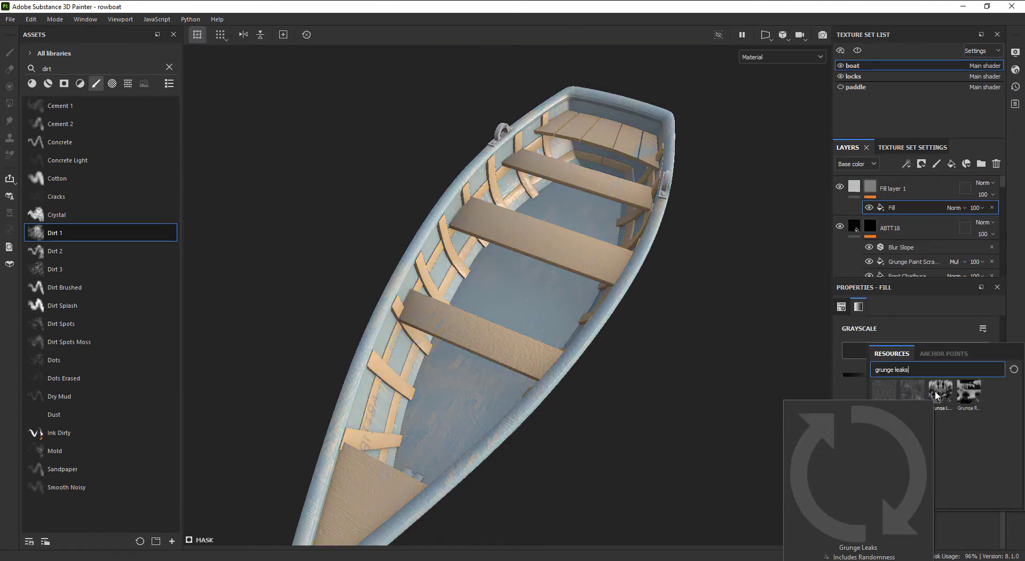
# Step: Use Grunge Leaks as the mask's grayscale fill, set its balance to 0.74 and raise its contrast
pyautogui.click(935, 394)
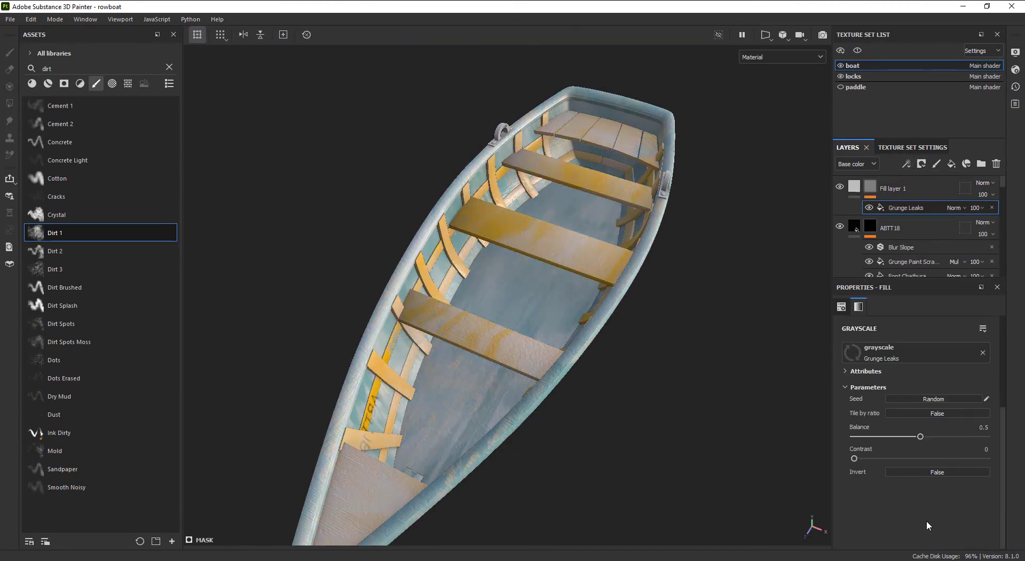
pyautogui.moveTo(920, 436); pyautogui.dragTo(953, 435)
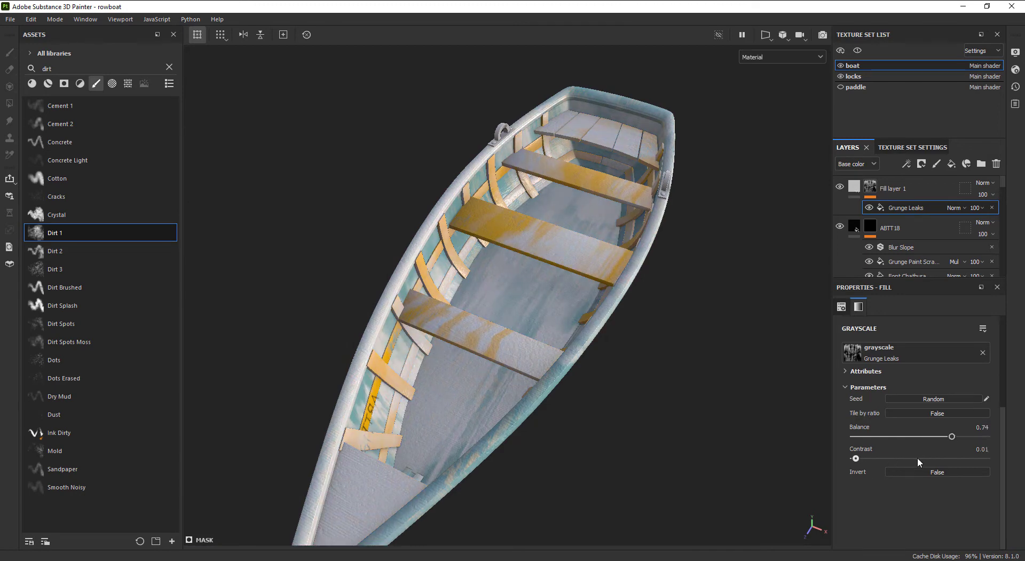
pyautogui.moveTo(856, 458); pyautogui.dragTo(933, 458)
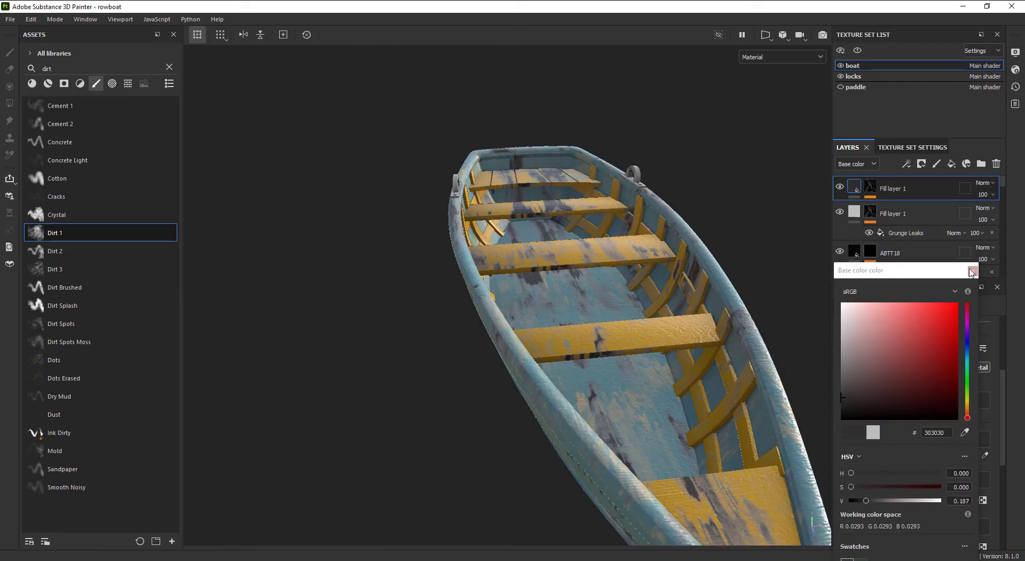
# Step: Finalize the upper leak layer's base color as 303030, then vary its Grunge Leaks mask with a new random seed and lower balance
pyautogui.click(972, 271)
pyautogui.click(872, 190)
pyautogui.click(903, 209)
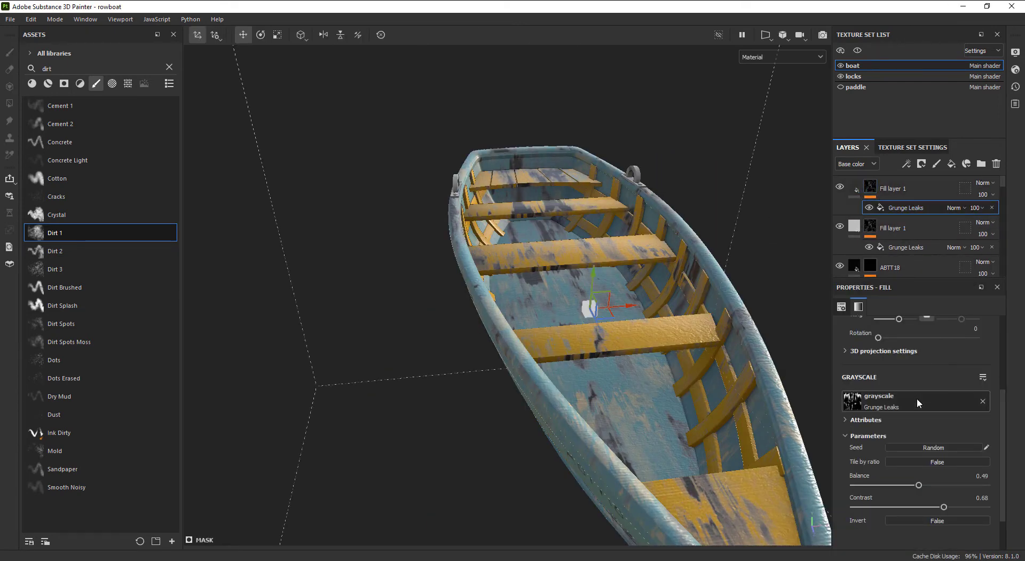
pyautogui.click(920, 448)
pyautogui.keyDown('alt'); pyautogui.moveTo(758, 406); pyautogui.dragTo(628, 425); pyautogui.keyUp('alt')
pyautogui.moveTo(920, 485); pyautogui.dragTo(902, 484)
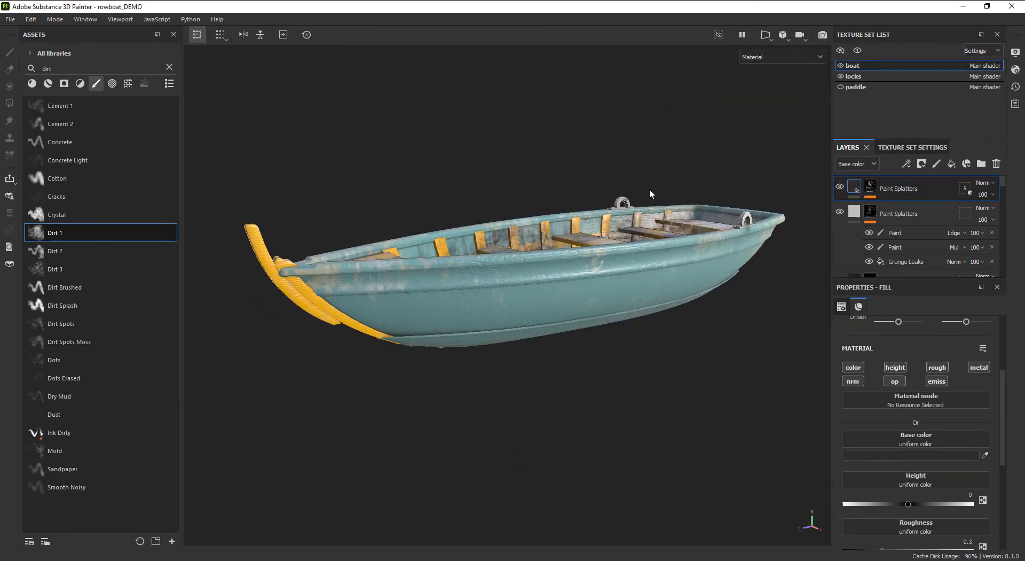
pyautogui.keyDown('alt'); pyautogui.moveTo(650, 190); pyautogui.dragTo(617, 260); pyautogui.keyUp('alt')
pyautogui.click(840, 87)
pyautogui.click(840, 87)
pyautogui.click(841, 87)
pyautogui.click(841, 87)
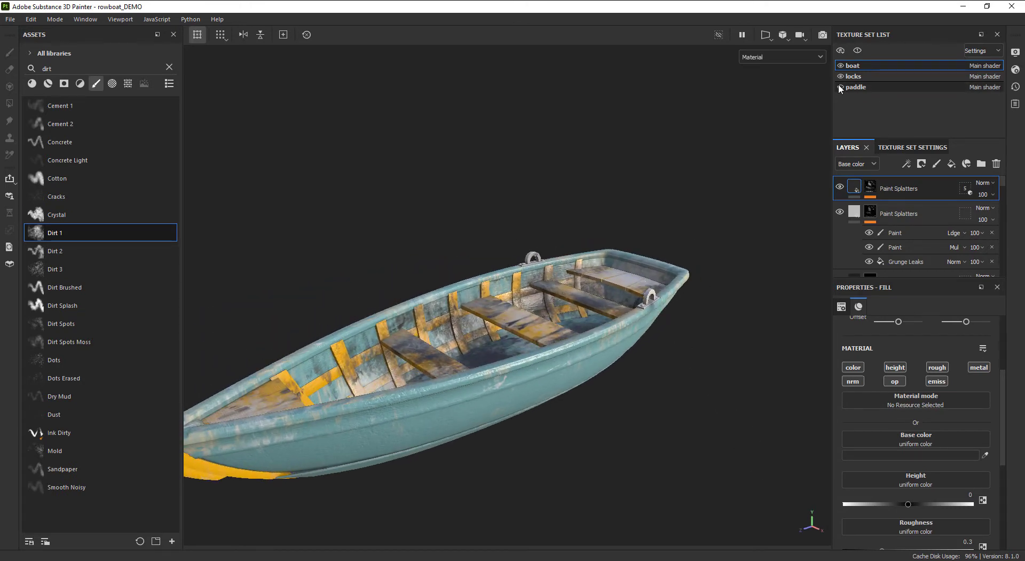
pyautogui.click(840, 87)
pyautogui.click(840, 87)
# Step: Inspect the paint splatters on the hull and seats, and the untextured oarlocks, from several angles
pyautogui.keyDown('alt'); pyautogui.moveTo(732, 176); pyautogui.dragTo(695, 167); pyautogui.keyUp('alt')
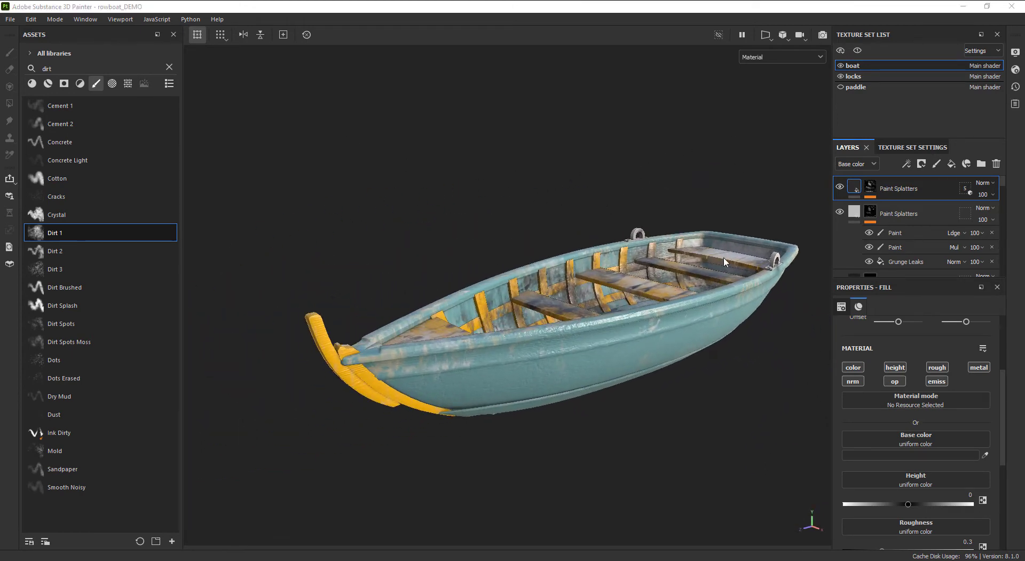
pyautogui.keyDown('alt'); pyautogui.moveTo(700, 234); pyautogui.dragTo(615, 256, button='middle'); pyautogui.keyUp('alt')
pyautogui.keyDown('alt'); pyautogui.moveTo(615, 257); pyautogui.dragTo(699, 275, button='right'); pyautogui.keyUp('alt')
pyautogui.keyDown('alt'); pyautogui.moveTo(700, 275); pyautogui.dragTo(563, 266, button='middle'); pyautogui.keyUp('alt')
pyautogui.keyDown('alt'); pyautogui.moveTo(563, 266); pyautogui.dragTo(611, 302, button='right'); pyautogui.keyUp('alt')
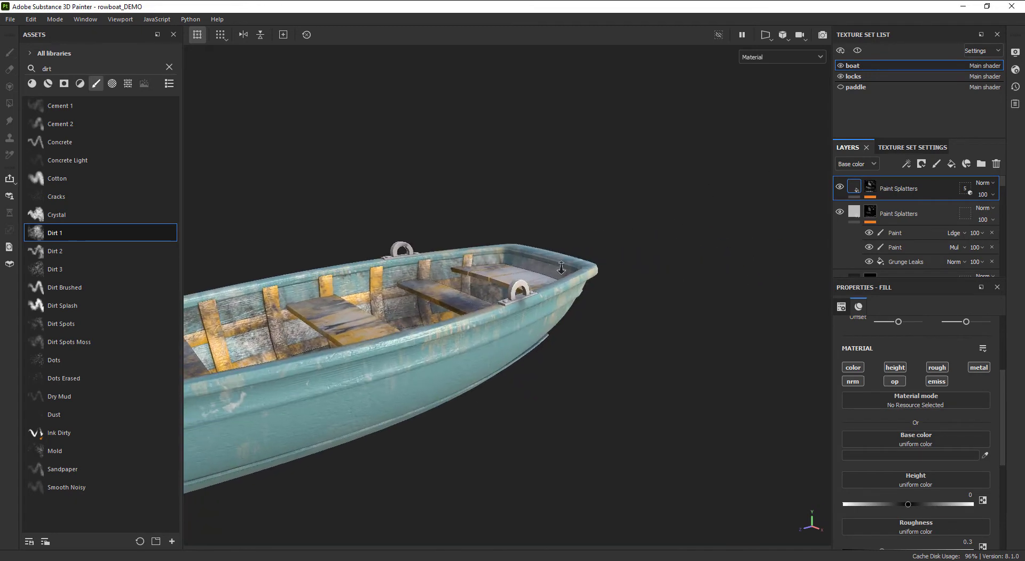
pyautogui.keyDown('alt'); pyautogui.moveTo(611, 302); pyautogui.dragTo(629, 241, button='middle'); pyautogui.keyUp('alt')
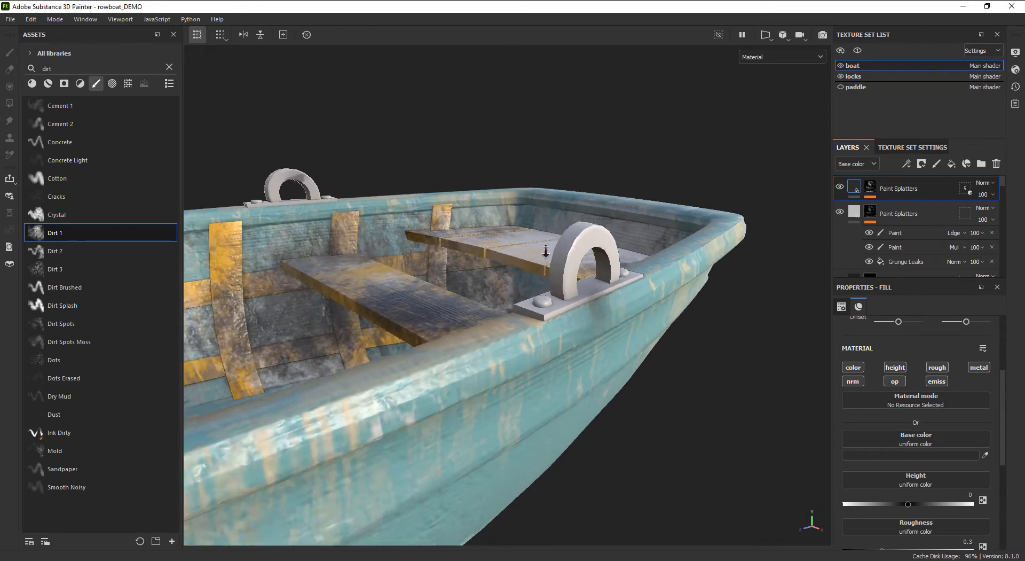
pyautogui.keyDown('alt'); pyautogui.moveTo(629, 241); pyautogui.dragTo(597, 270); pyautogui.keyUp('alt')
pyautogui.moveTo(597, 270)
pyautogui.keyDown('alt'); pyautogui.mouseDown(button='middle')
pyautogui.moveTo(600, 252)
pyautogui.moveTo(592, 255)
pyautogui.mouseUp(button='middle'); pyautogui.keyUp('alt')
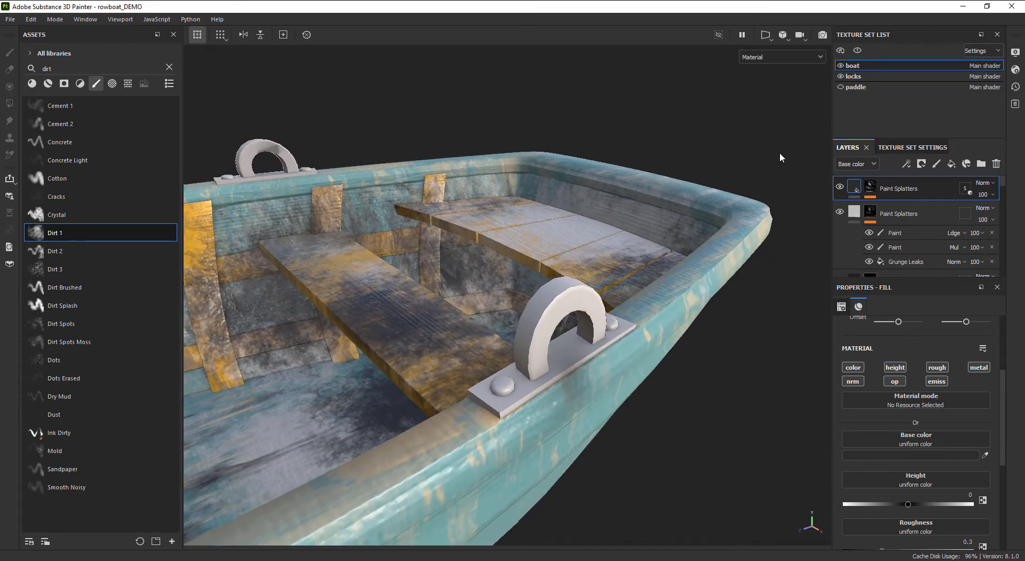
# Step: Make locks the active texture set and hide the boat texture set to isolate the oarlocks
pyautogui.doubleClick(853, 65)
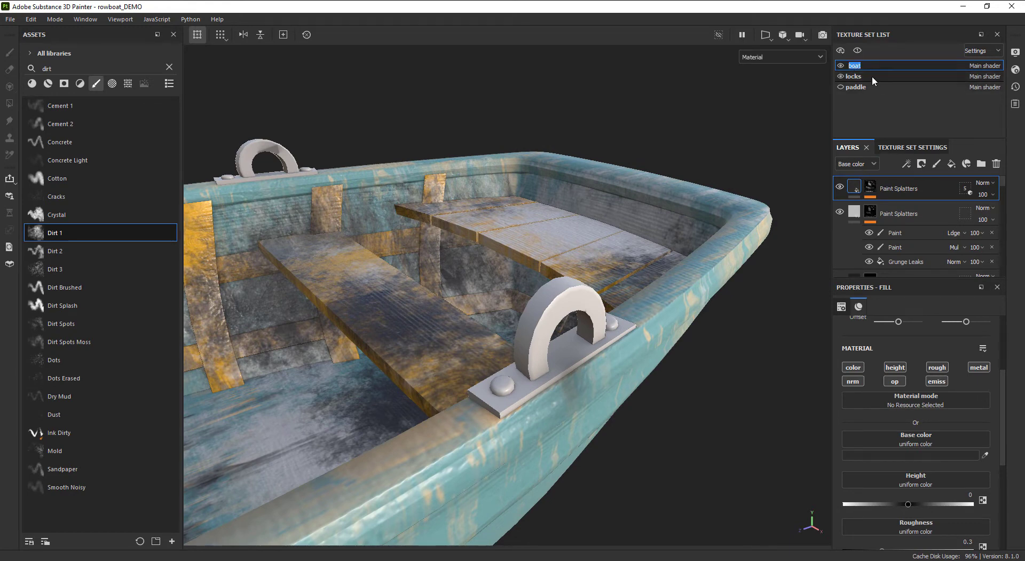
pyautogui.click(841, 75)
pyautogui.click(841, 66)
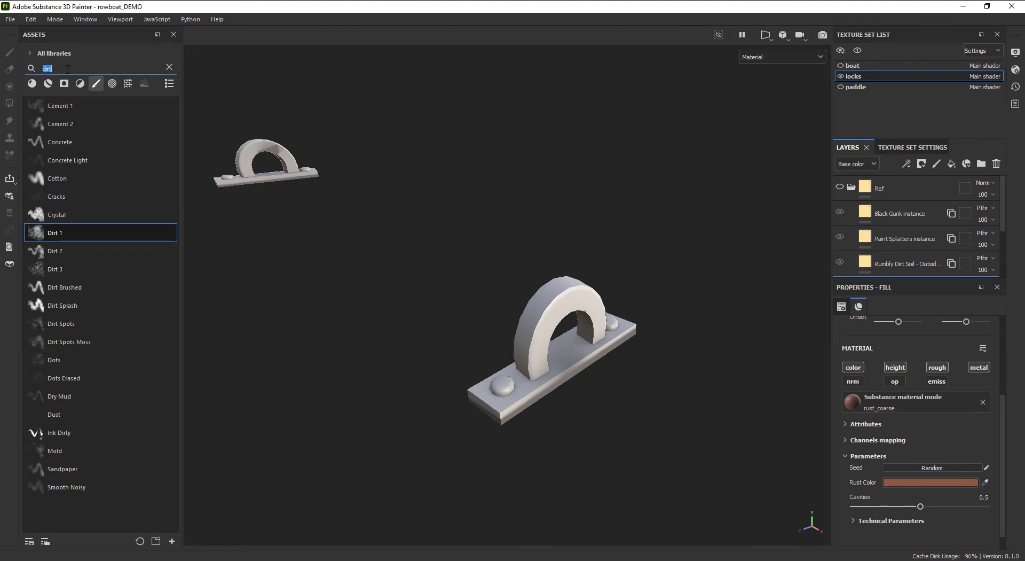
# Step: Search the materials for gold, apply Gold Pure to the oarlocks, and show the boat texture set again
pyautogui.write('gold')
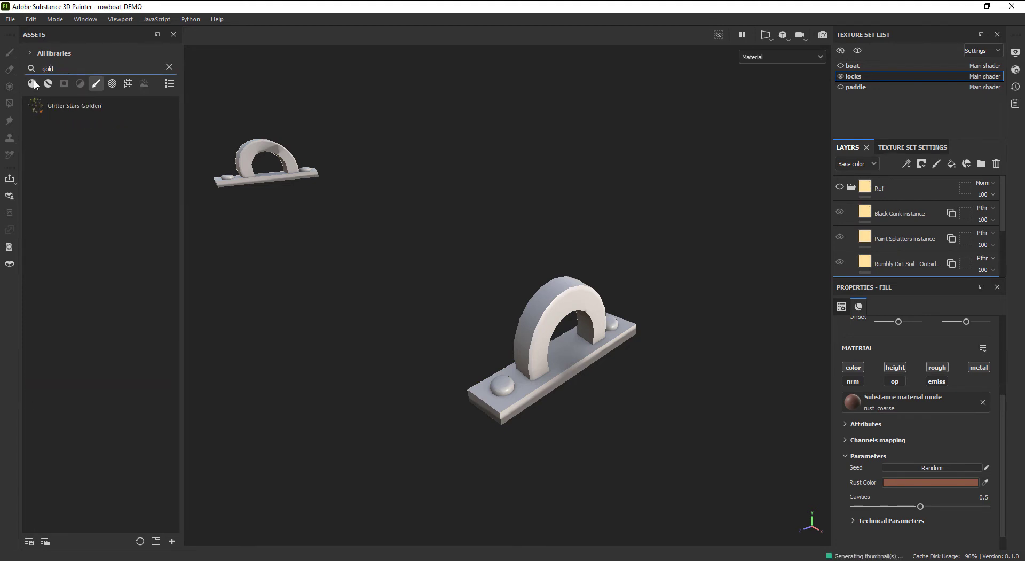
pyautogui.click(51, 104)
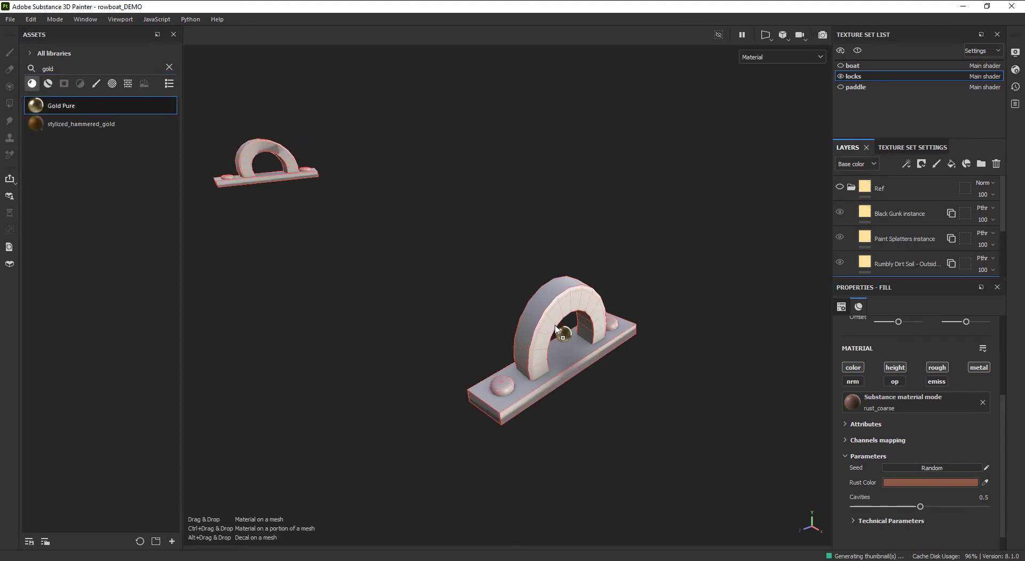
pyautogui.moveTo(554, 325); pyautogui.dragTo(553, 320)
pyautogui.keyDown('alt'); pyautogui.moveTo(639, 316); pyautogui.dragTo(581, 290); pyautogui.keyUp('alt')
pyautogui.keyDown('alt'); pyautogui.moveTo(580, 290); pyautogui.dragTo(595, 307, button='middle'); pyautogui.keyUp('alt')
pyautogui.keyDown('alt'); pyautogui.moveTo(595, 307); pyautogui.dragTo(480, 299); pyautogui.keyUp('alt')
pyautogui.click(840, 65)
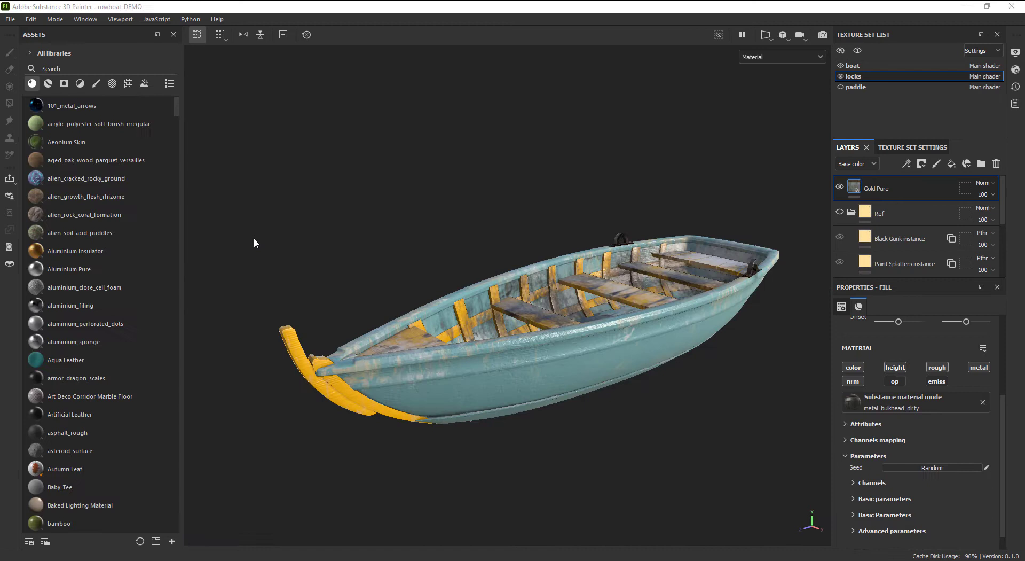
# Step: Find the Rumbly Dirt Soil material, apply it over the whole boat, and disable its normal channel
pyautogui.click(80, 71)
pyautogui.write('rumbly')
pyautogui.moveTo(85, 107); pyautogui.dragTo(518, 365)
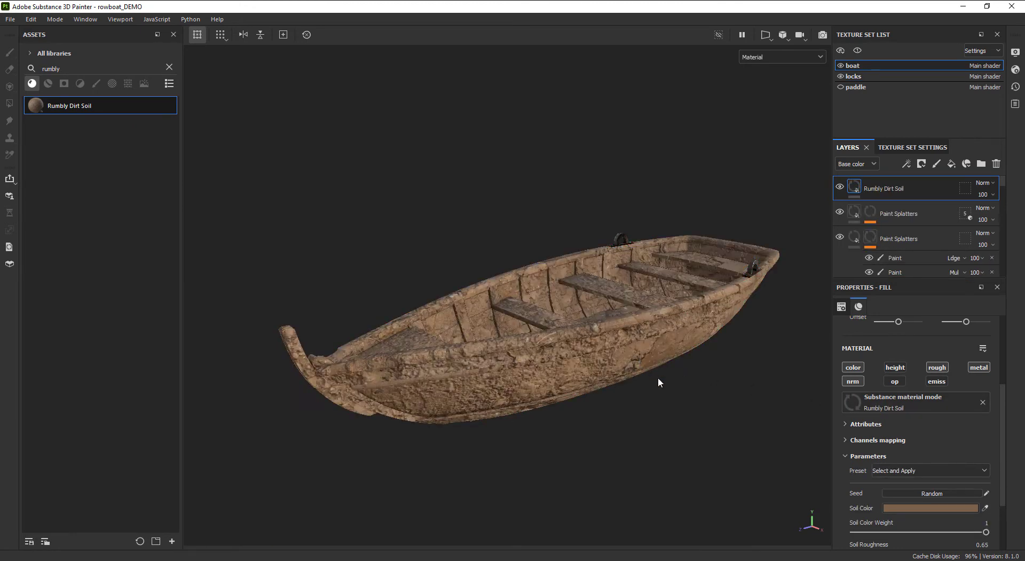
pyautogui.keyDown('alt'); pyautogui.moveTo(660, 382); pyautogui.dragTo(705, 355); pyautogui.keyUp('alt')
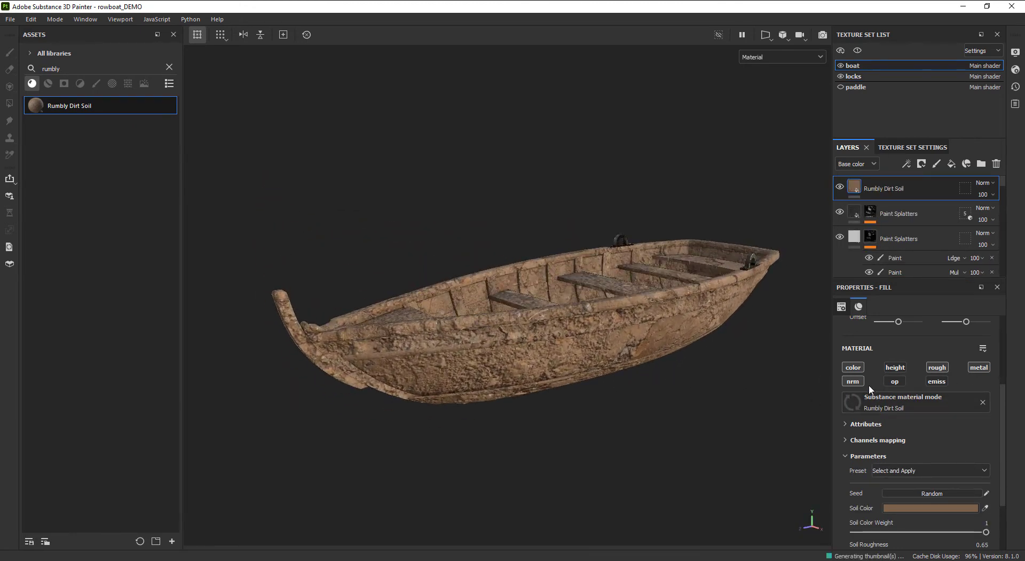
pyautogui.moveTo(662, 383)
pyautogui.keyDown('alt'); pyautogui.mouseDown()
pyautogui.moveTo(579, 405)
pyautogui.moveTo(609, 436)
pyautogui.moveTo(732, 311)
pyautogui.moveTo(685, 333)
pyautogui.moveTo(822, 358)
pyautogui.moveTo(852, 402)
pyautogui.moveTo(795, 335)
pyautogui.moveTo(845, 397)
pyautogui.moveTo(723, 407)
pyautogui.moveTo(652, 345)
pyautogui.moveTo(579, 314)
pyautogui.moveTo(652, 370)
pyautogui.mouseUp(); pyautogui.keyUp('alt')
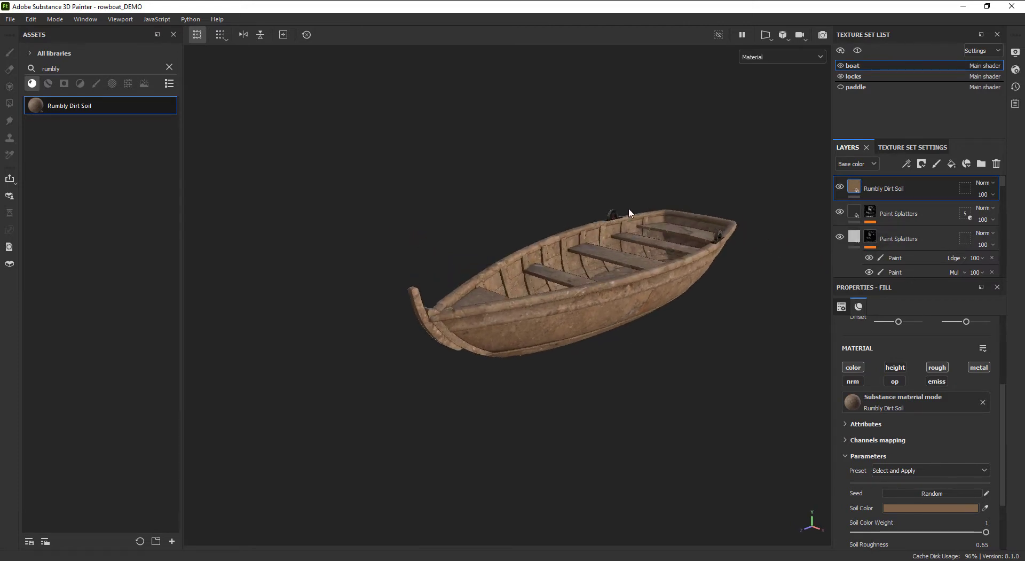
pyautogui.keyDown('alt'); pyautogui.moveTo(625, 213); pyautogui.dragTo(692, 213, button='right'); pyautogui.keyUp('alt')
pyautogui.keyDown('alt'); pyautogui.moveTo(693, 213); pyautogui.dragTo(828, 222); pyautogui.keyUp('alt')
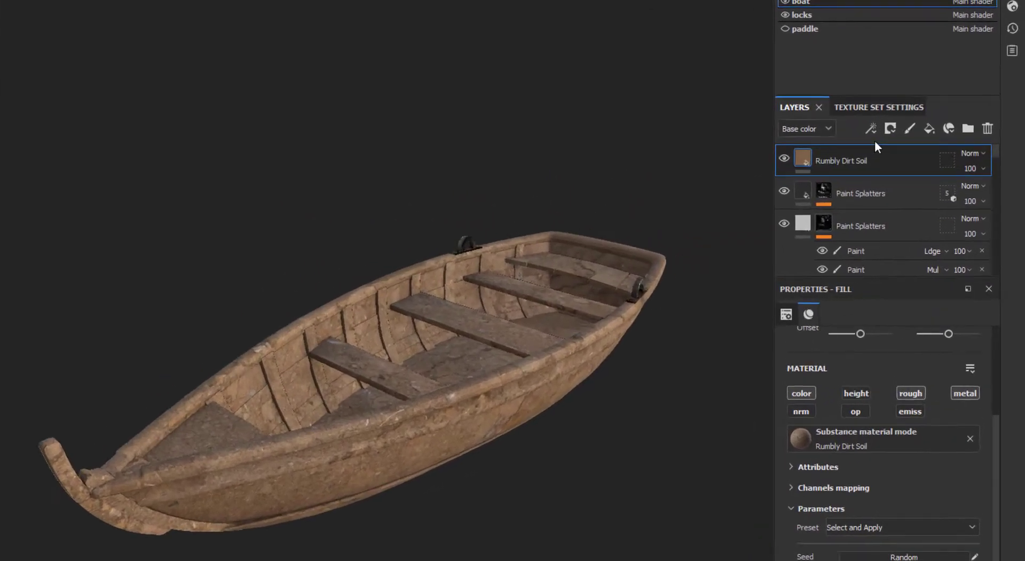
# Step: Add a black mask to the Rumbly Dirt Soil layer and assign a Dirt generator to it
pyautogui.click(921, 163)
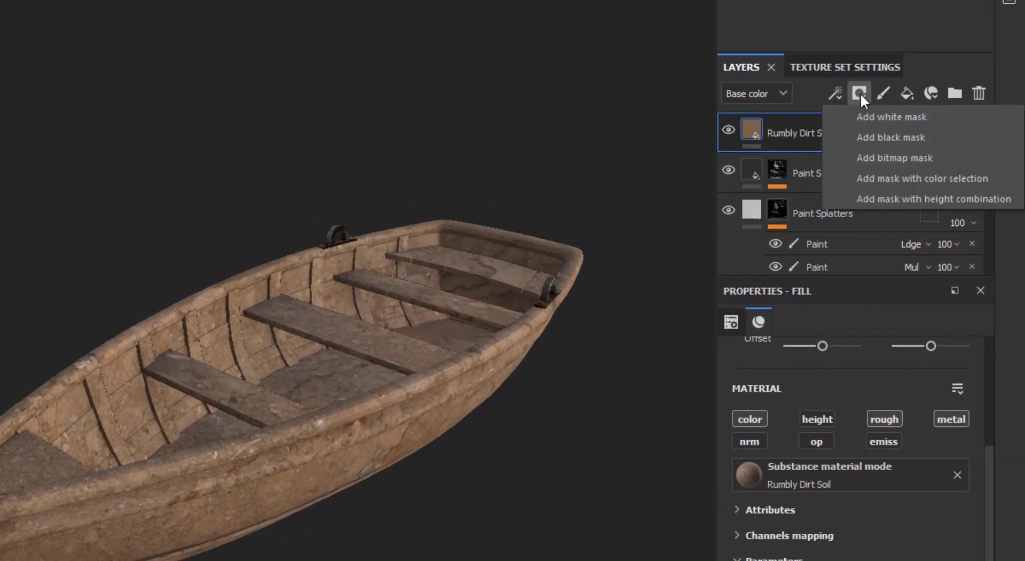
pyautogui.click(868, 130)
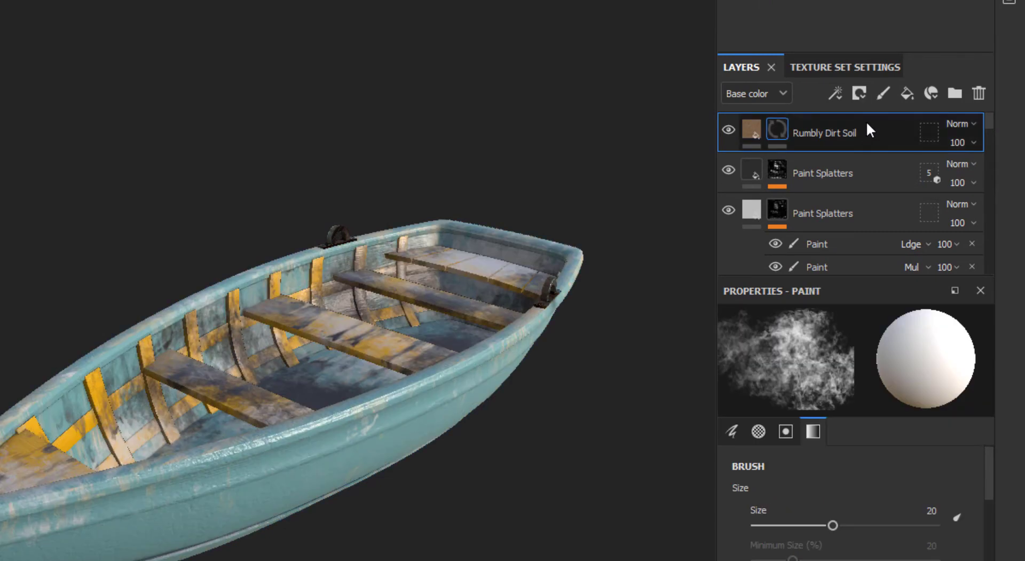
pyautogui.click(842, 98)
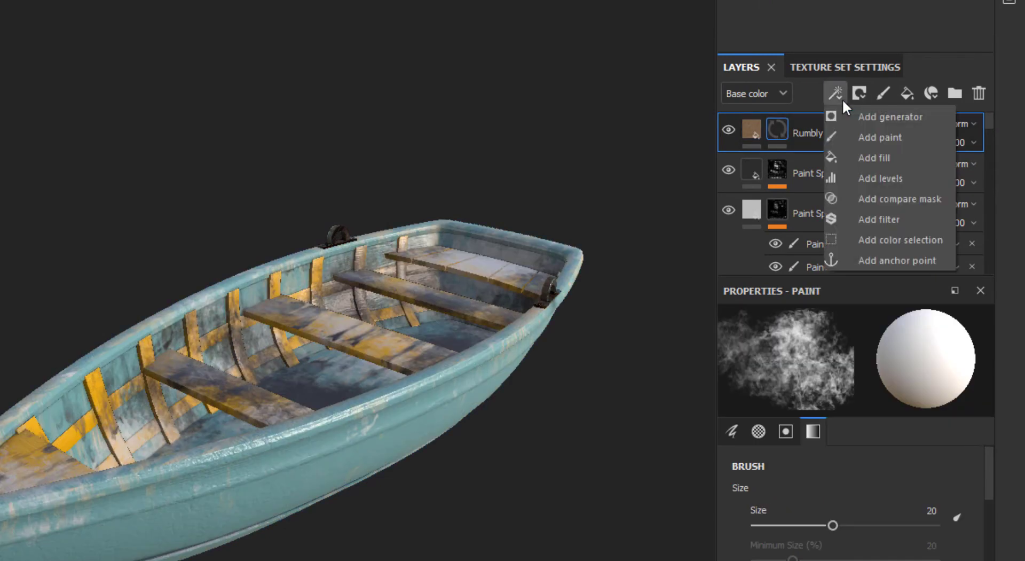
pyautogui.click(879, 116)
pyautogui.click(854, 367)
pyautogui.write('dirt')
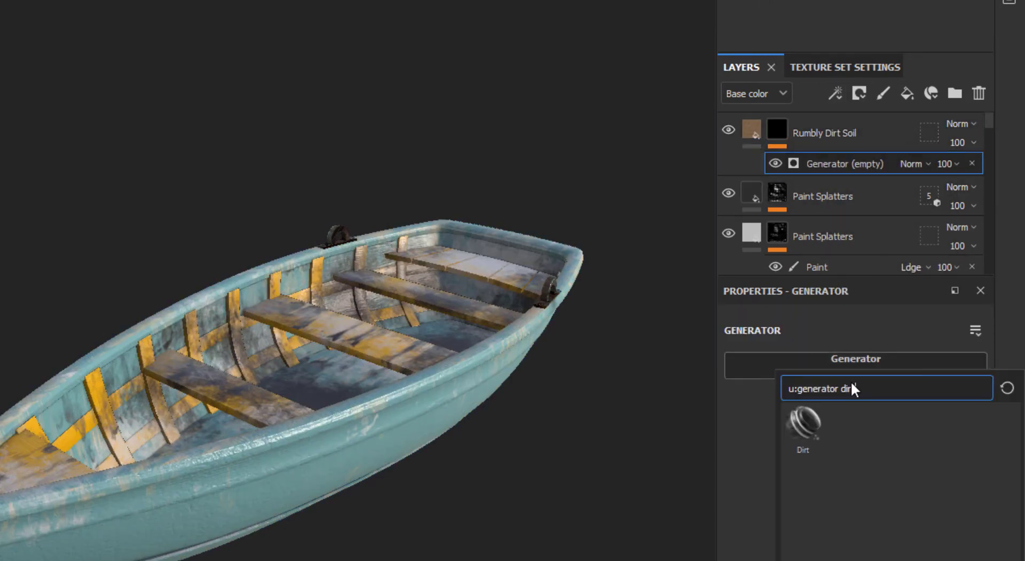
pyautogui.click(805, 426)
# Step: Set the Dirt Level to about 0.75 and paint dirt away along the lower hull in a Multiply paint effect
pyautogui.keyDown('alt'); pyautogui.moveTo(344, 478); pyautogui.dragTo(392, 458); pyautogui.keyUp('alt')
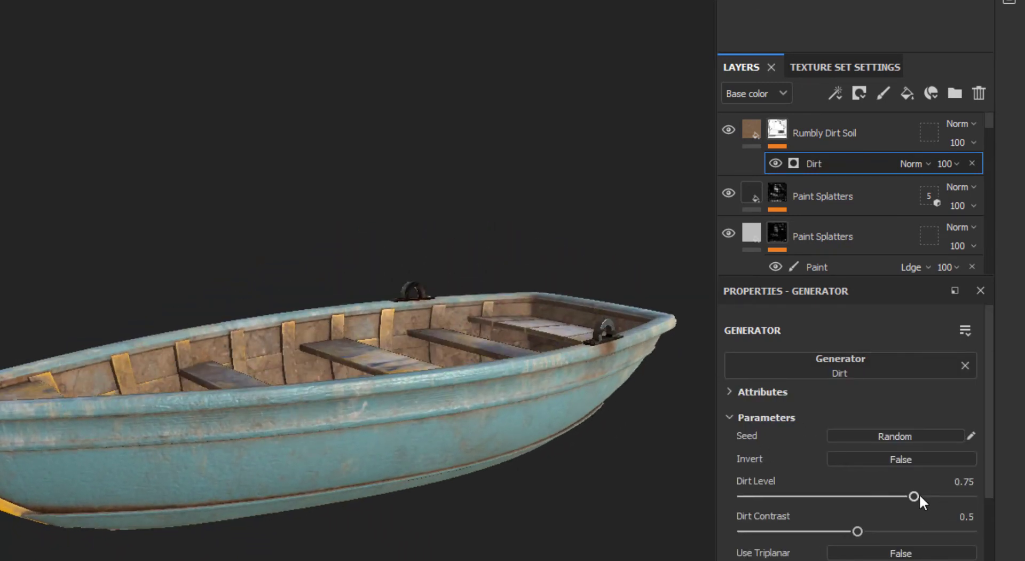
pyautogui.moveTo(936, 490); pyautogui.dragTo(919, 486)
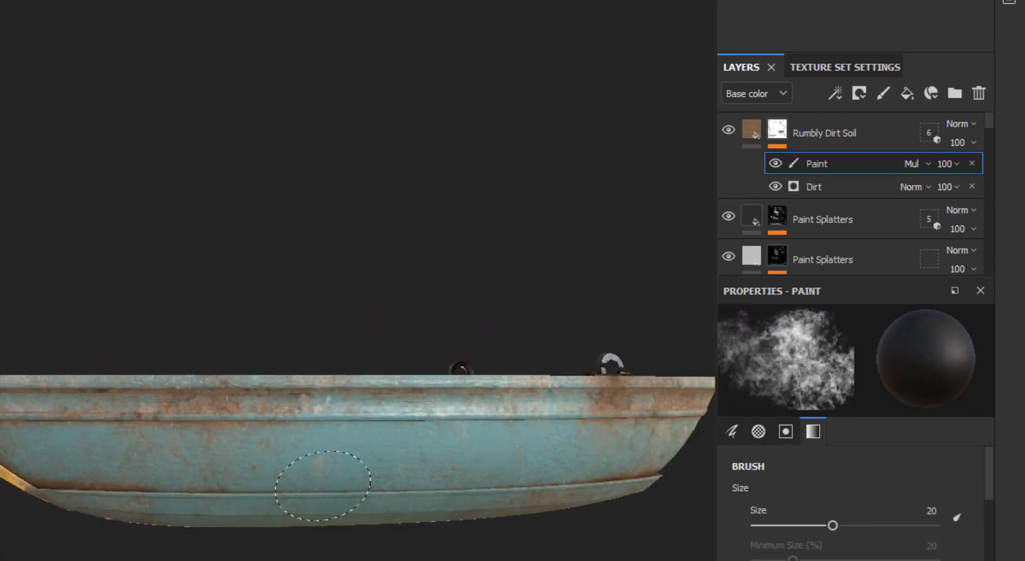
pyautogui.moveTo(323, 485); pyautogui.dragTo(24, 493)
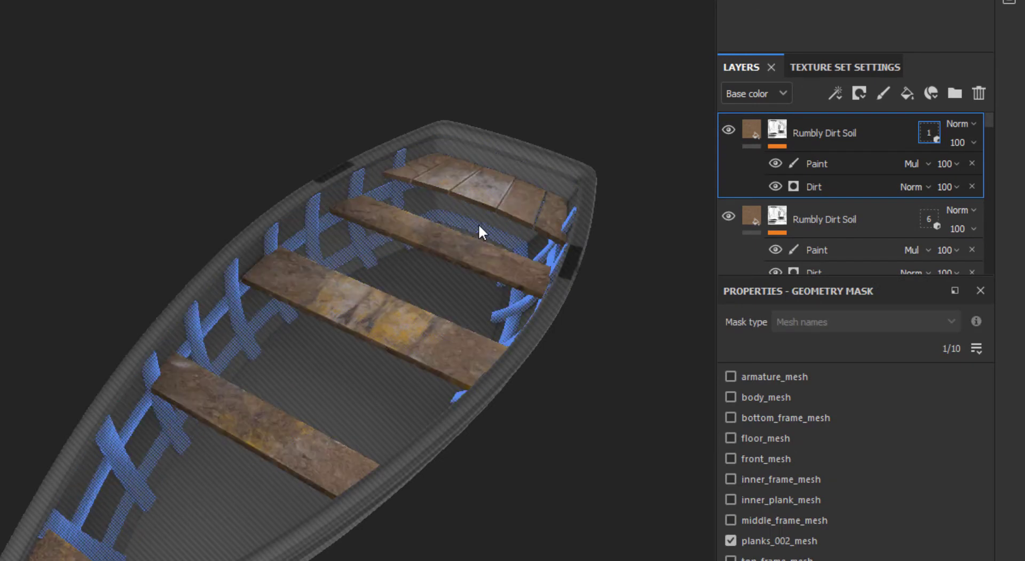
# Step: Include more interior meshes in the upper Rumbly Dirt Soil layer's geometry mask, and set Dirt Level to 0.55 and Dirt Contrast to 0.73
pyautogui.click(481, 221)
pyautogui.click(449, 286)
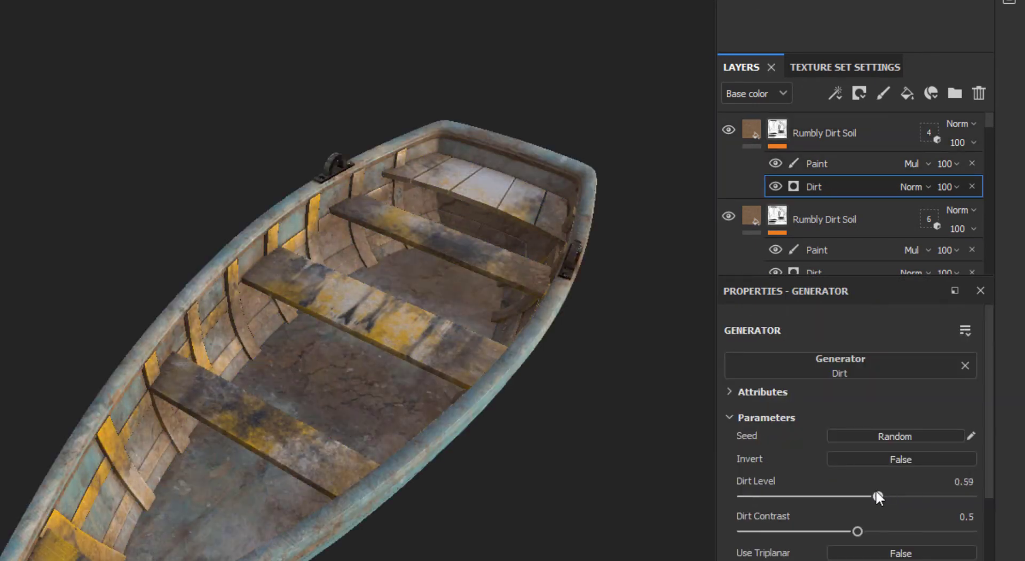
pyautogui.moveTo(877, 496); pyautogui.dragTo(849, 501)
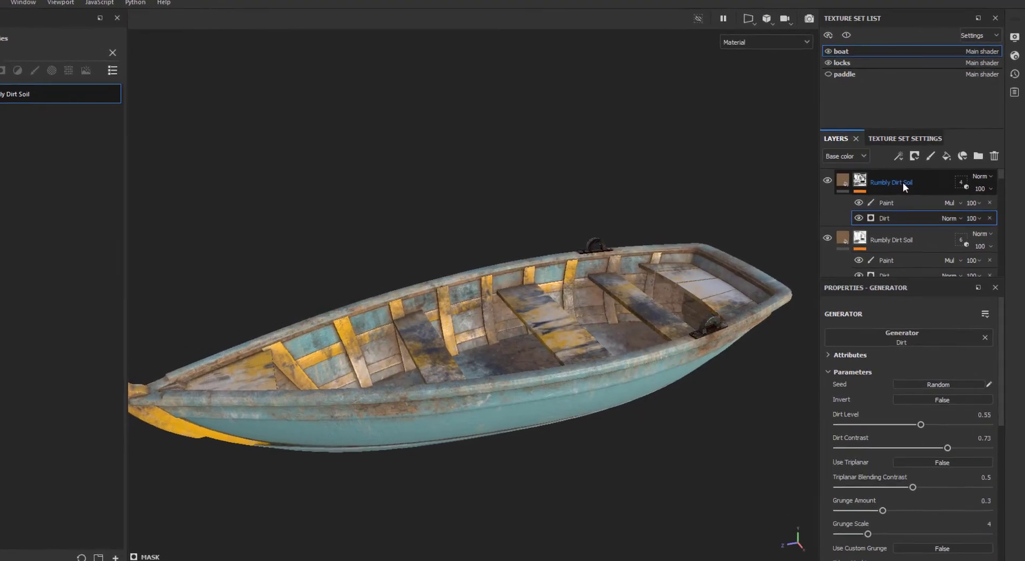
# Step: Instantiate the upper Rumbly Dirt Soil layer across texture sets into locks only, leaving out paddle
pyautogui.rightClick(902, 183)
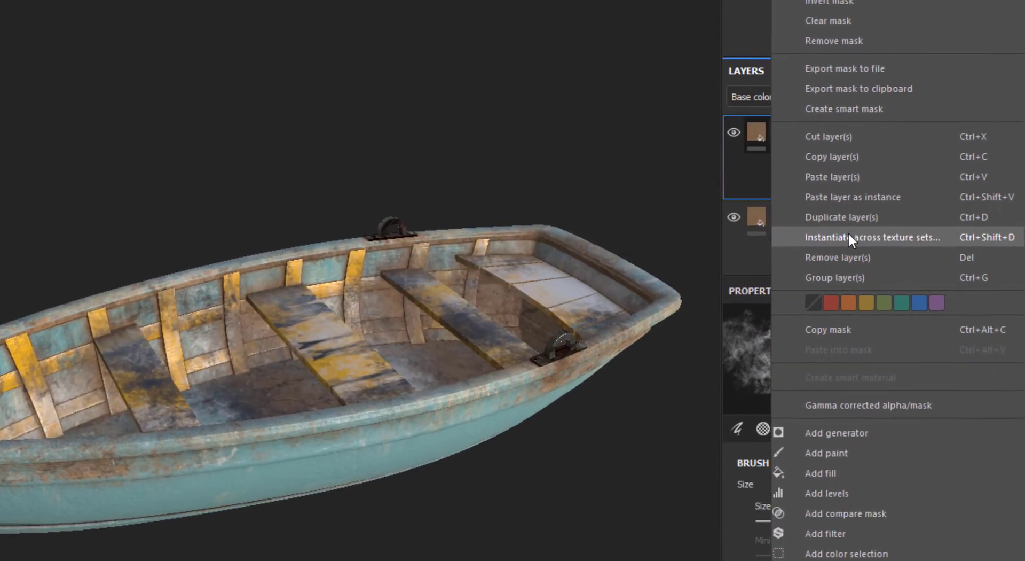
pyautogui.click(848, 236)
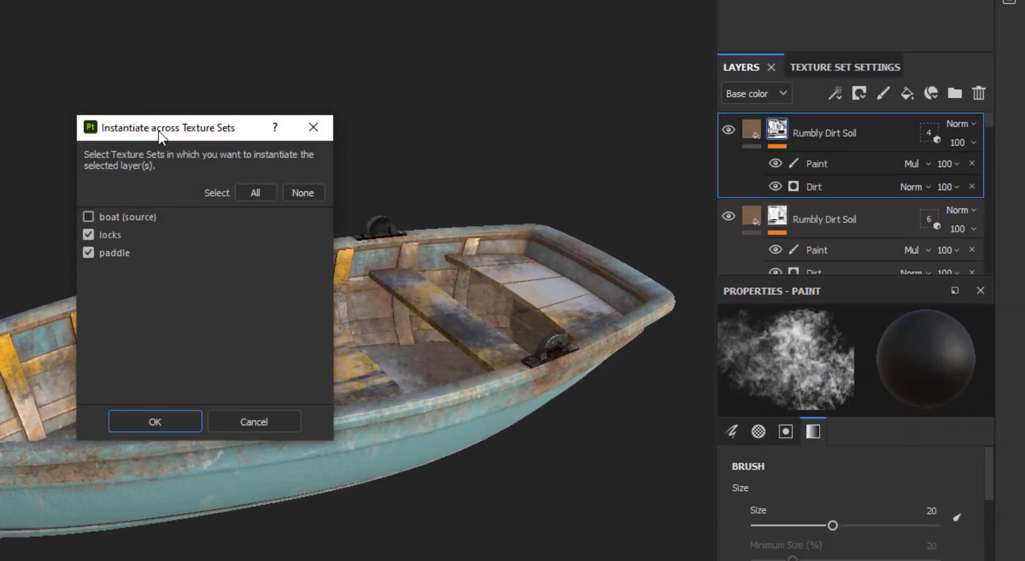
pyautogui.click(91, 251)
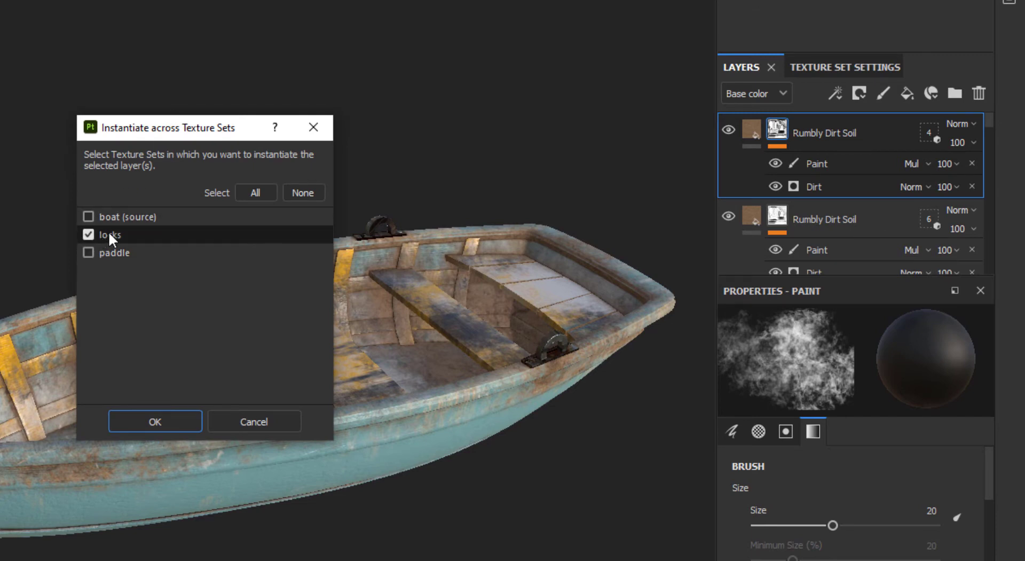
pyautogui.click(155, 421)
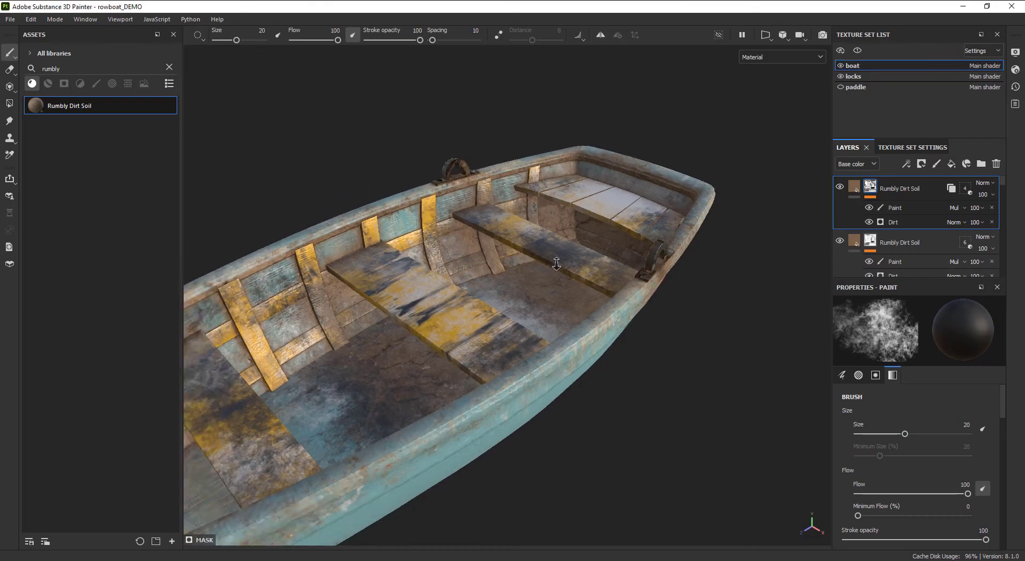
# Step: Add a fill layer above the Rumbly Dirt Soil layers and set its base color to near-black 1A1919
pyautogui.keyDown('alt'); pyautogui.moveTo(556, 264); pyautogui.dragTo(241, 280, button='right'); pyautogui.keyUp('alt')
pyautogui.keyDown('alt'); pyautogui.moveTo(240, 280); pyautogui.dragTo(419, 268); pyautogui.keyUp('alt')
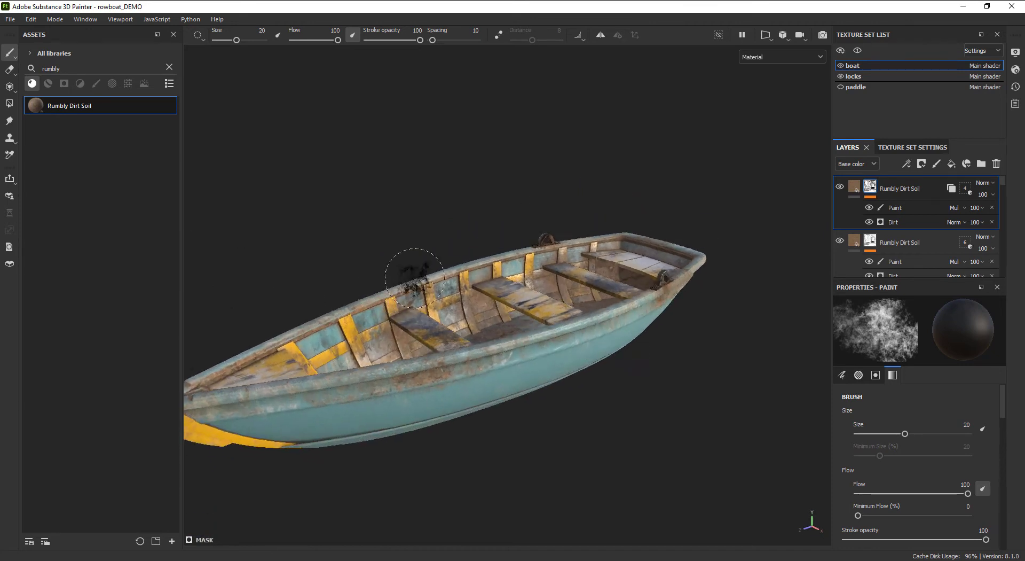
pyautogui.keyDown('alt'); pyautogui.moveTo(418, 267); pyautogui.dragTo(497, 256, button='middle'); pyautogui.keyUp('alt')
pyautogui.keyDown('alt'); pyautogui.moveTo(496, 256); pyautogui.dragTo(411, 242, button='right'); pyautogui.keyUp('alt')
pyautogui.keyDown('alt'); pyautogui.moveTo(411, 243); pyautogui.dragTo(451, 246); pyautogui.keyUp('alt')
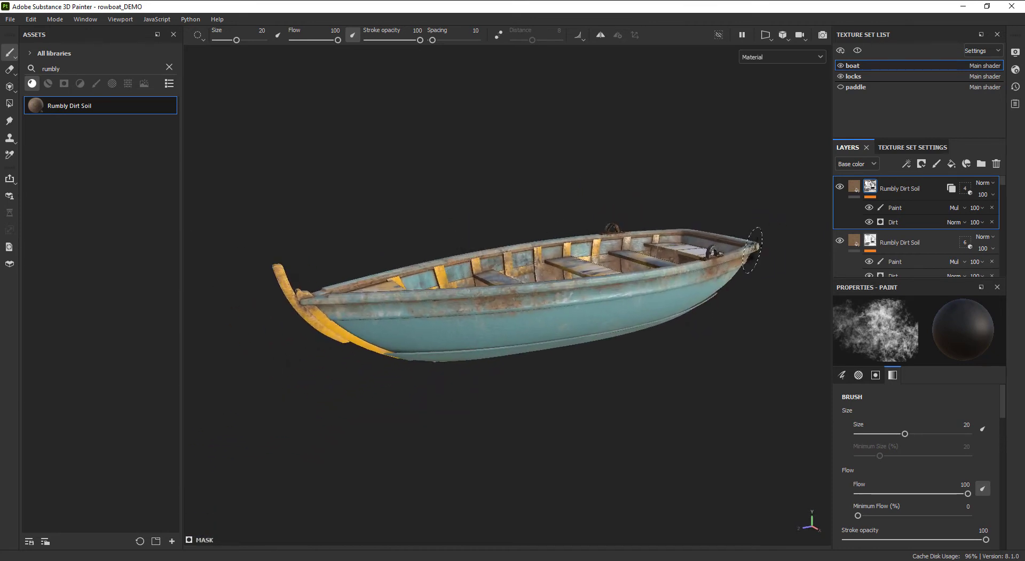
pyautogui.click(952, 164)
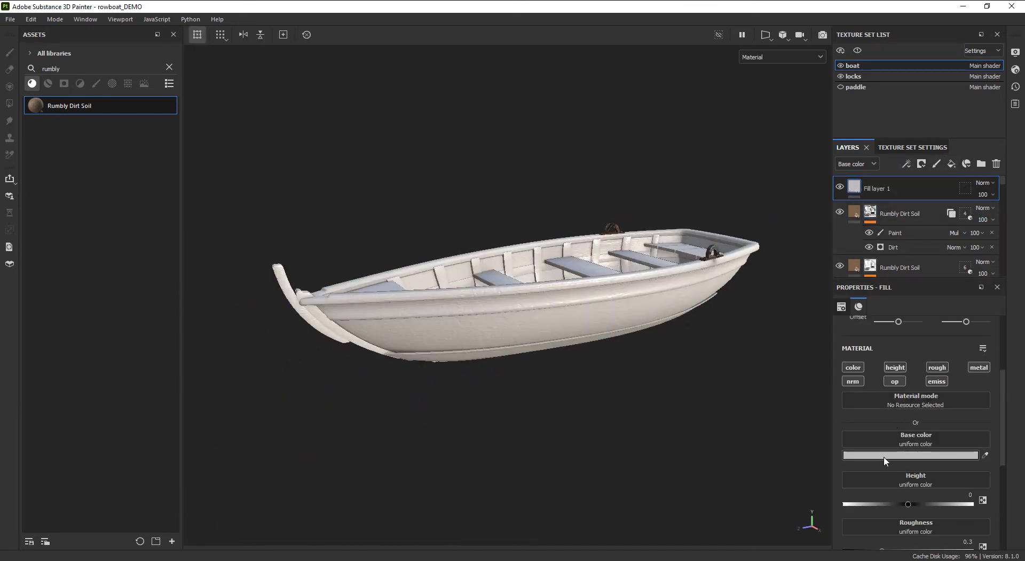
pyautogui.click(870, 458)
pyautogui.click(844, 410)
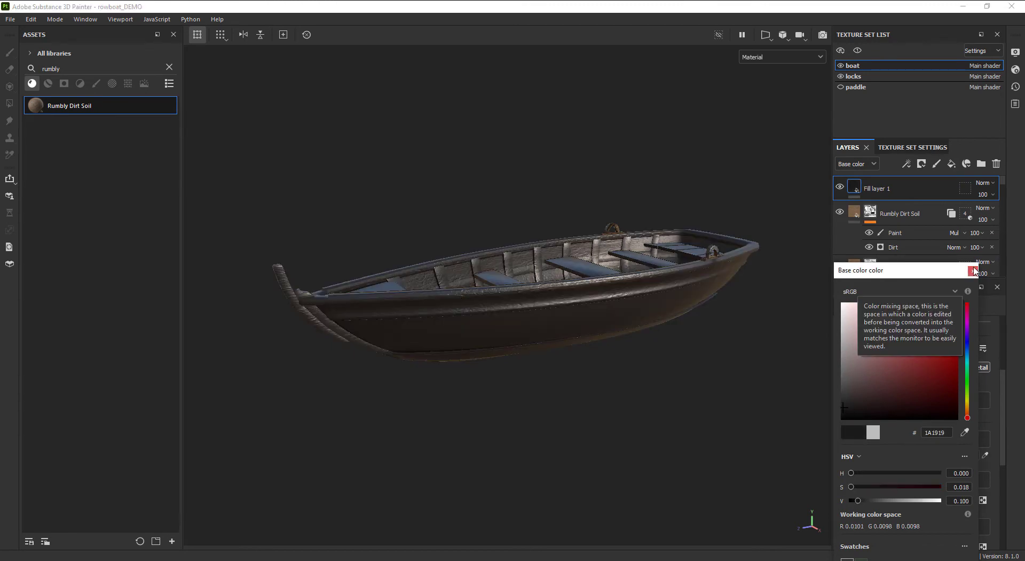
pyautogui.click(973, 271)
# Step: Add a black mask with a Metal Edge Wear generator to the near-black fill layer
pyautogui.click(923, 163)
pyautogui.click(942, 191)
pyautogui.click(906, 164)
pyautogui.click(941, 178)
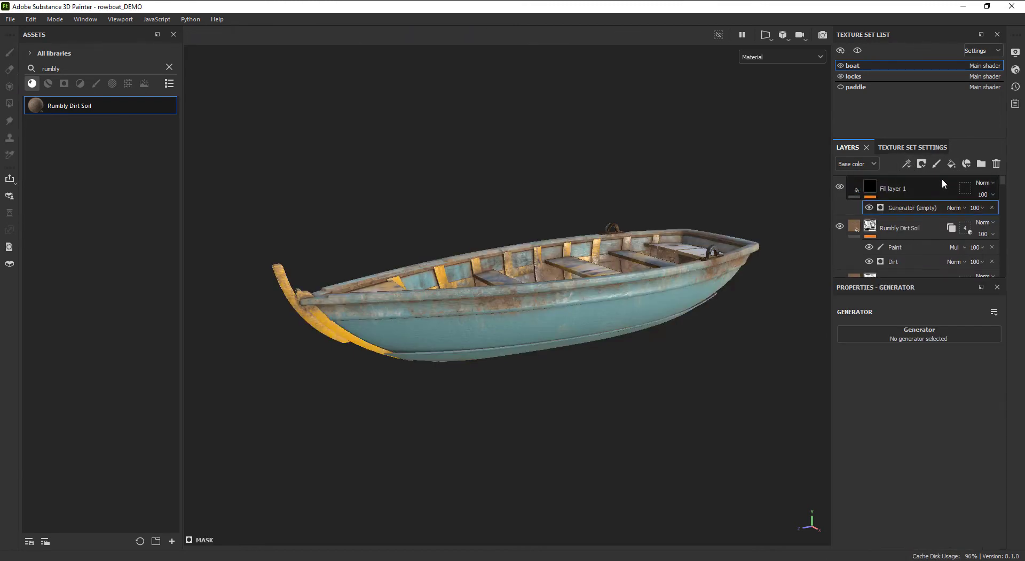
pyautogui.click(921, 334)
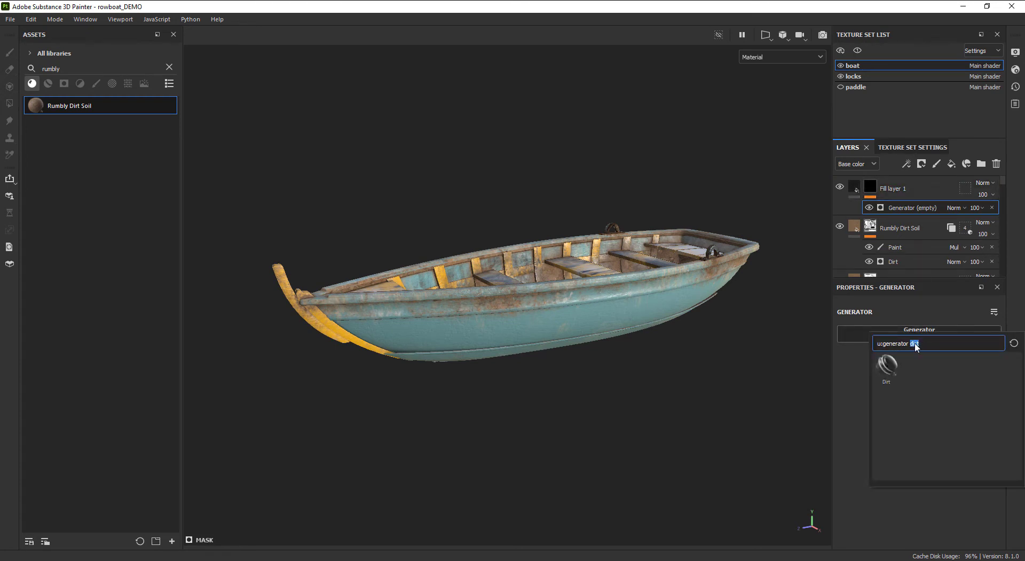
pyautogui.write('metall')
pyautogui.click(881, 369)
# Step: Set the generator's Wear Level to 0.86, Triplanar Blending Contrast to 0.51 and Grunge Amount to 0.29, with Use Triplanar enabled
pyautogui.moveTo(579, 345)
pyautogui.keyDown('alt'); pyautogui.mouseDown()
pyautogui.moveTo(577, 317)
pyautogui.moveTo(563, 334)
pyautogui.mouseUp(); pyautogui.keyUp('alt')
pyautogui.moveTo(956, 416); pyautogui.dragTo(975, 419)
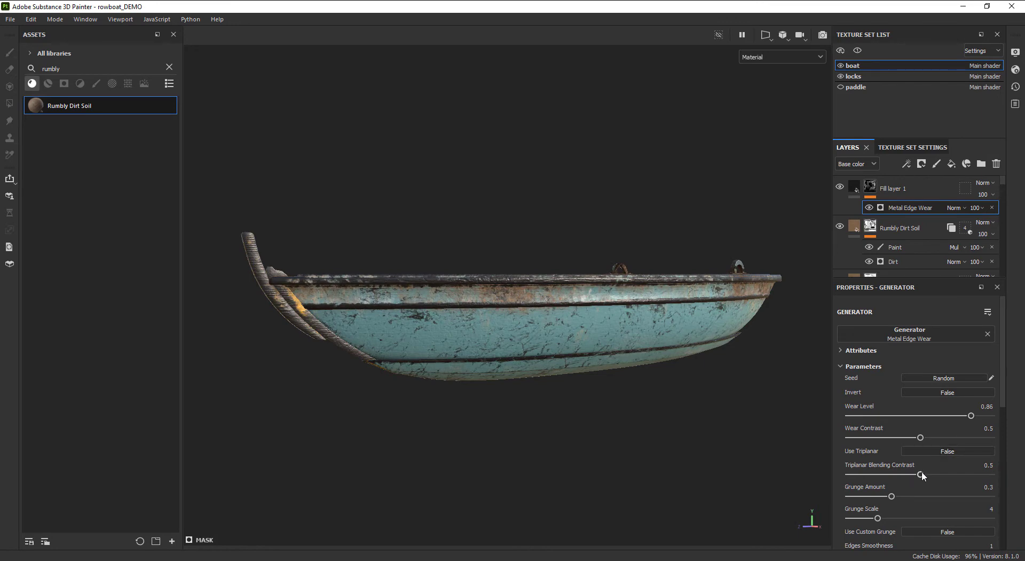
pyautogui.moveTo(891, 496); pyautogui.dragTo(890, 496)
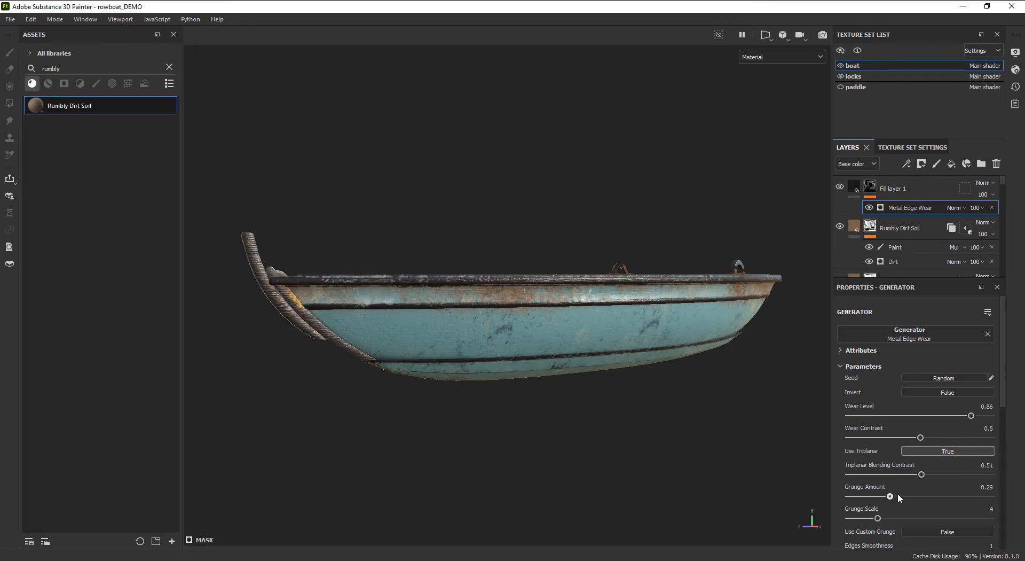
pyautogui.keyDown('alt'); pyautogui.moveTo(753, 405); pyautogui.dragTo(565, 368); pyautogui.keyUp('alt')
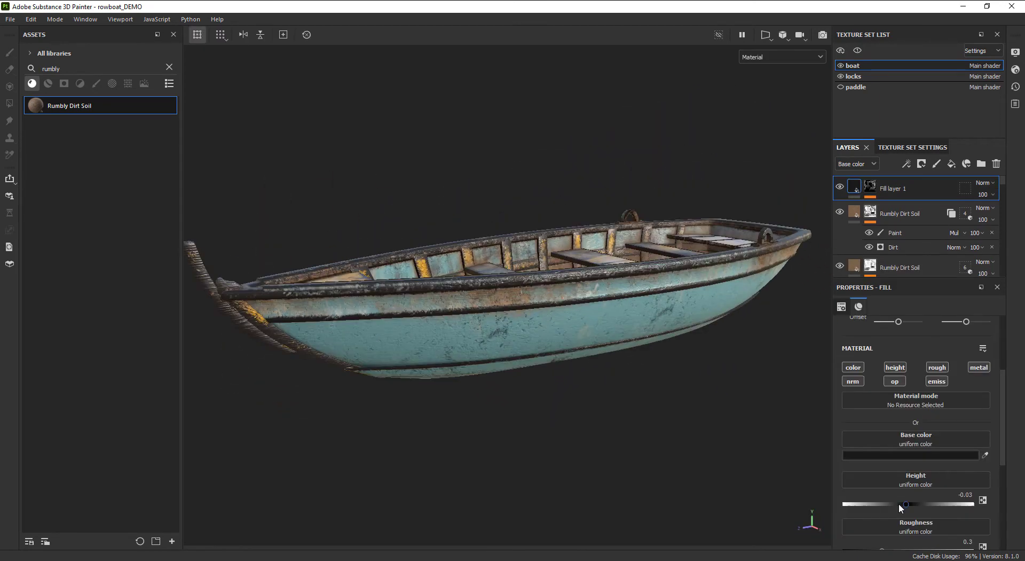
pyautogui.moveTo(900, 504); pyautogui.dragTo(896, 506)
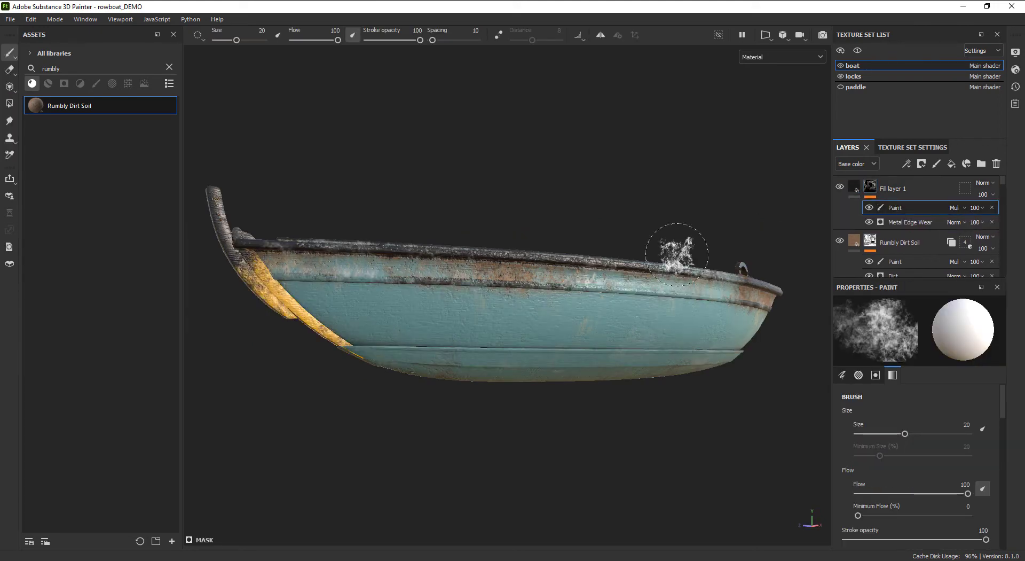
# Step: Send the textured rowboat to Substance 3D Stager
pyautogui.moveTo(671, 240)
pyautogui.keyDown('alt'); pyautogui.mouseDown()
pyautogui.moveTo(543, 326)
pyautogui.moveTo(526, 407)
pyautogui.moveTo(678, 316)
pyautogui.moveTo(500, 368)
pyautogui.moveTo(252, 394)
pyautogui.moveTo(214, 417)
pyautogui.mouseUp(); pyautogui.keyUp('alt')
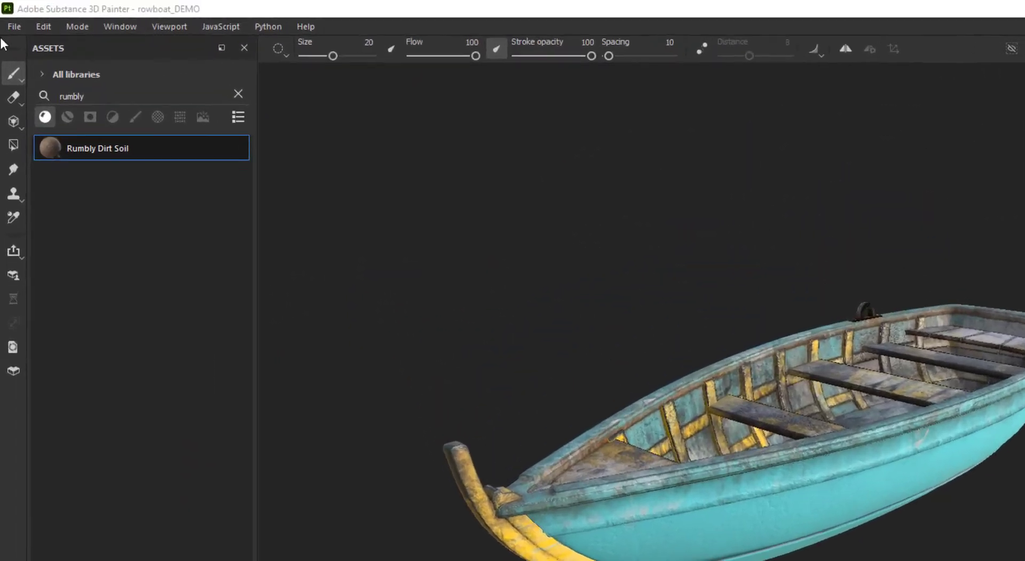
pyautogui.click(10, 19)
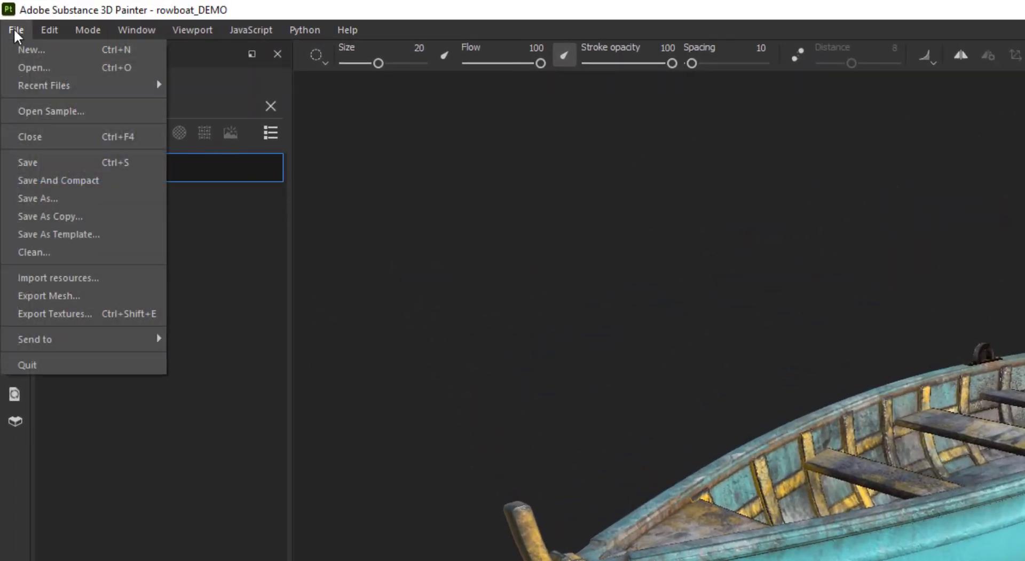
pyautogui.moveTo(65, 339)
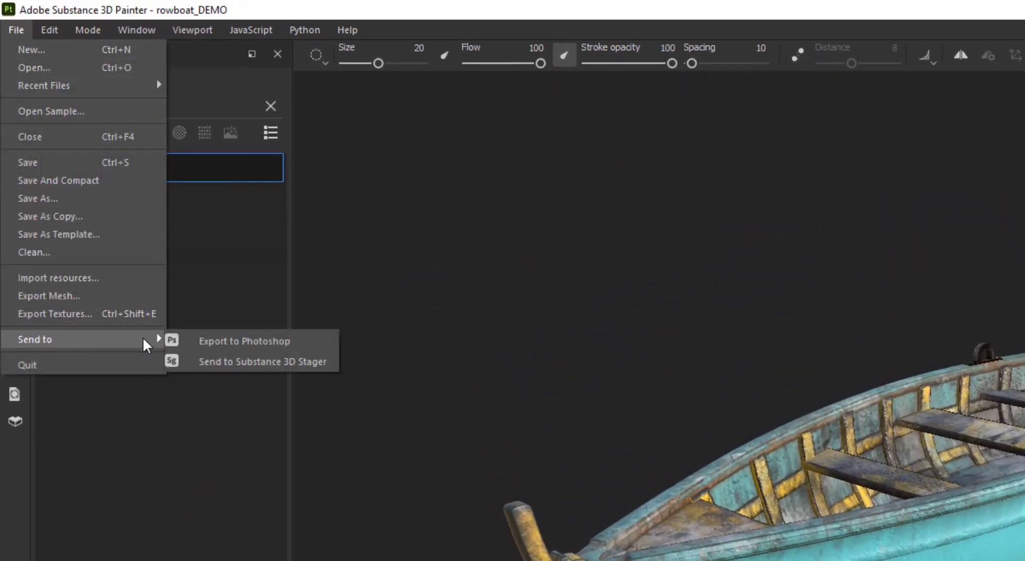
pyautogui.click(274, 361)
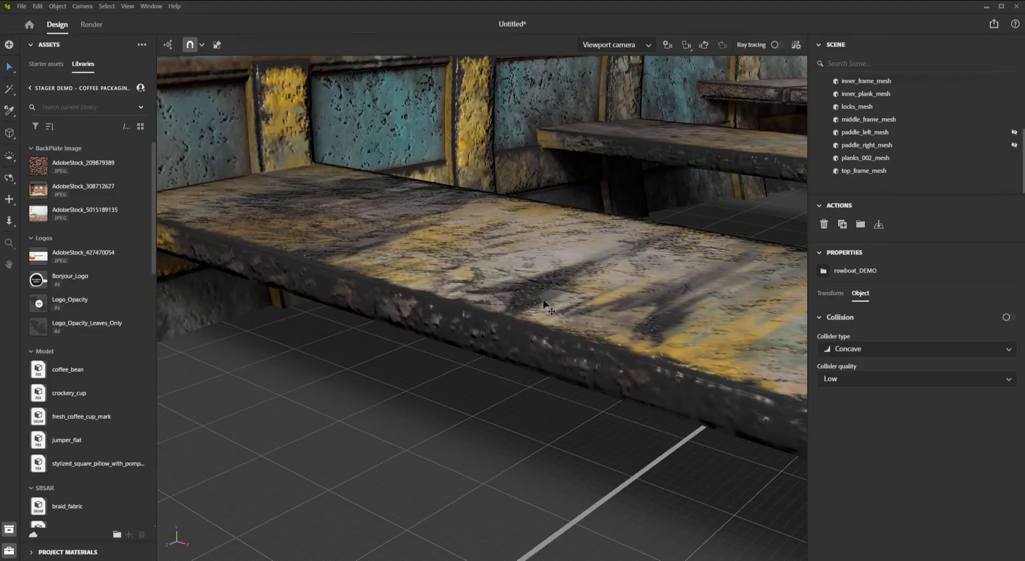
# Step: Frame the imported rowboat_DEMO model and move it to the ground
pyautogui.press('f')
pyautogui.moveTo(576, 304)
pyautogui.keyDown('alt'); pyautogui.mouseDown()
pyautogui.moveTo(566, 300)
pyautogui.moveTo(614, 315)
pyautogui.moveTo(564, 304)
pyautogui.mouseUp(); pyautogui.keyUp('alt')
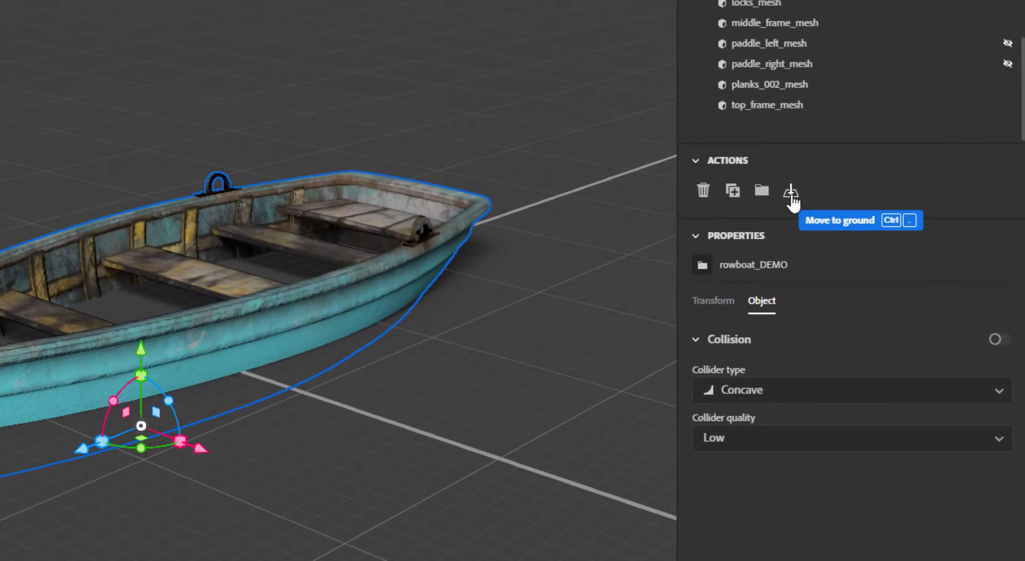
pyautogui.click(792, 193)
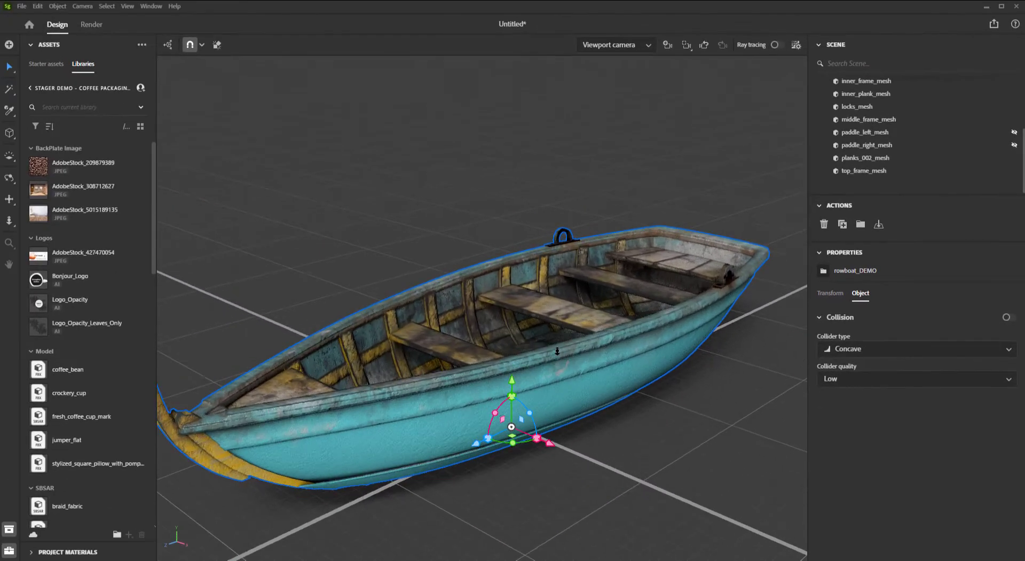
# Step: Create a new camera looking at the rowboat and apply the foggy harbor photo as its background
pyautogui.keyDown('alt'); pyautogui.moveTo(557, 350); pyautogui.dragTo(433, 345, button='right'); pyautogui.keyUp('alt')
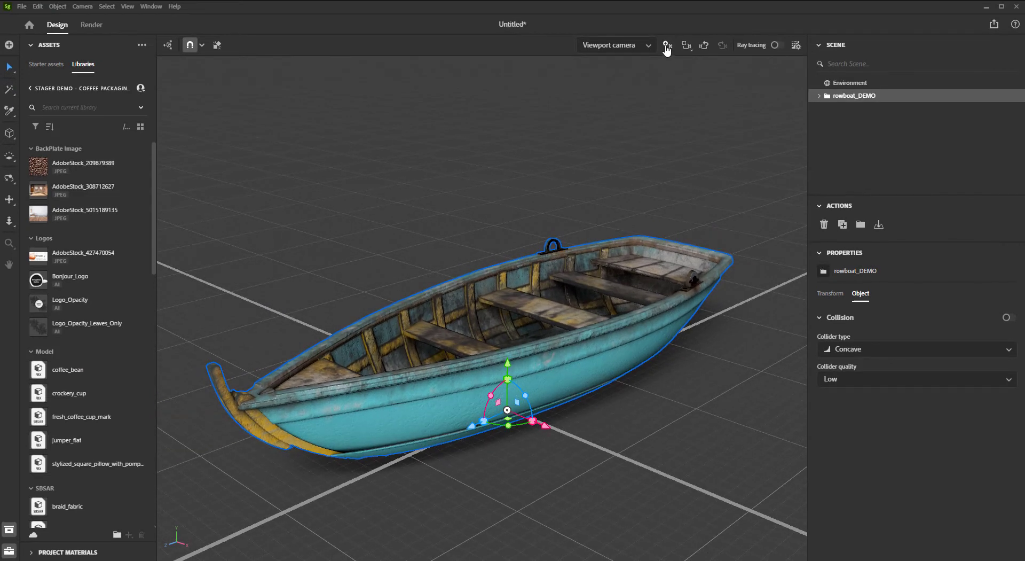
pyautogui.click(666, 47)
pyautogui.keyDown('alt'); pyautogui.moveTo(597, 245); pyautogui.dragTo(726, 228); pyautogui.keyUp('alt')
pyautogui.keyDown('alt'); pyautogui.moveTo(726, 227); pyautogui.dragTo(540, 244, button='right'); pyautogui.keyUp('alt')
pyautogui.keyDown('alt'); pyautogui.moveTo(540, 245); pyautogui.dragTo(508, 234); pyautogui.keyUp('alt')
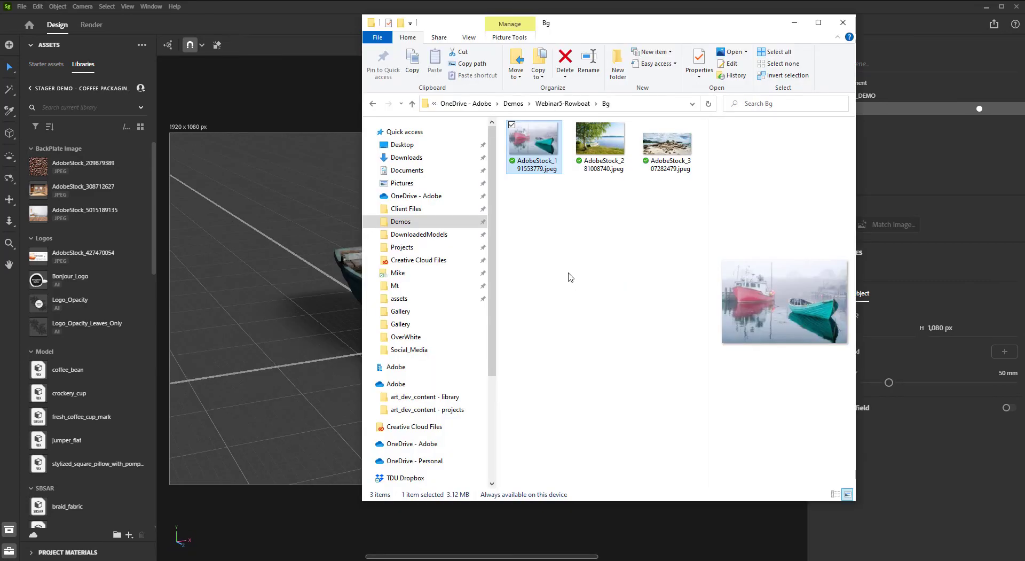
pyautogui.moveTo(545, 145); pyautogui.dragTo(1000, 354)
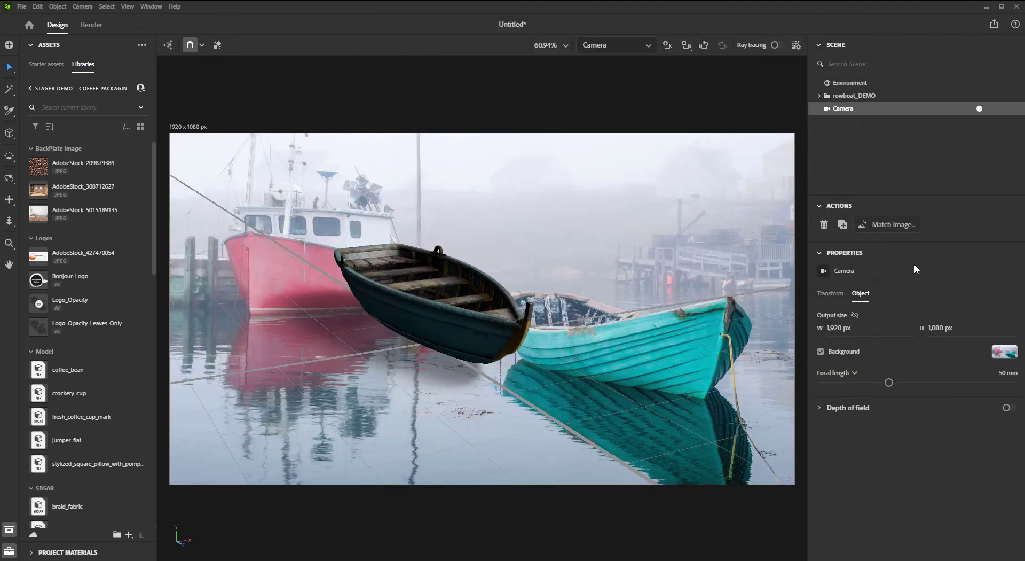
# Step: Match the camera to the background with Image aspect ratio and Abstract lights, and reframe the rowboat on the water beside the teal boat
pyautogui.click(894, 227)
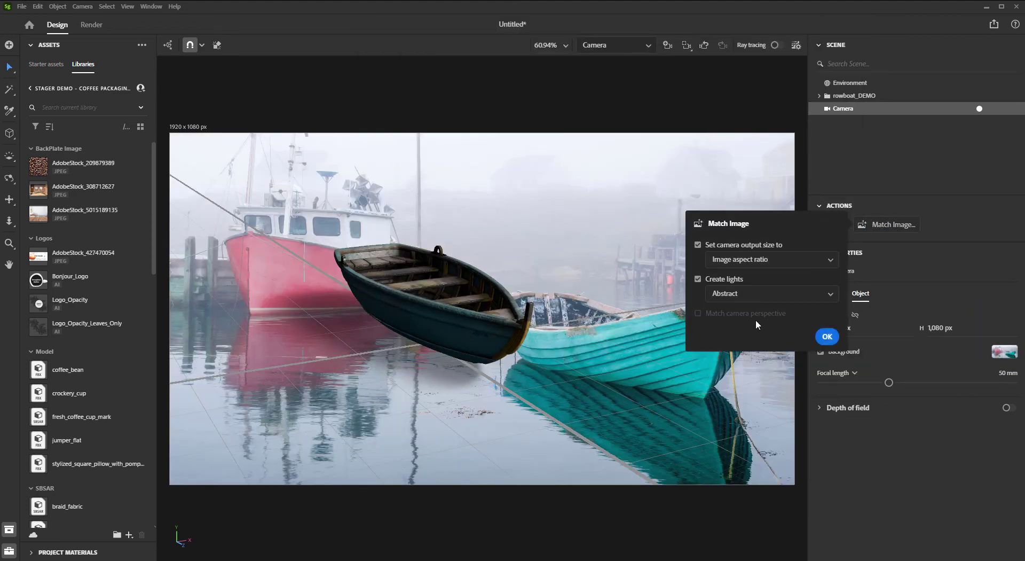
pyautogui.click(826, 337)
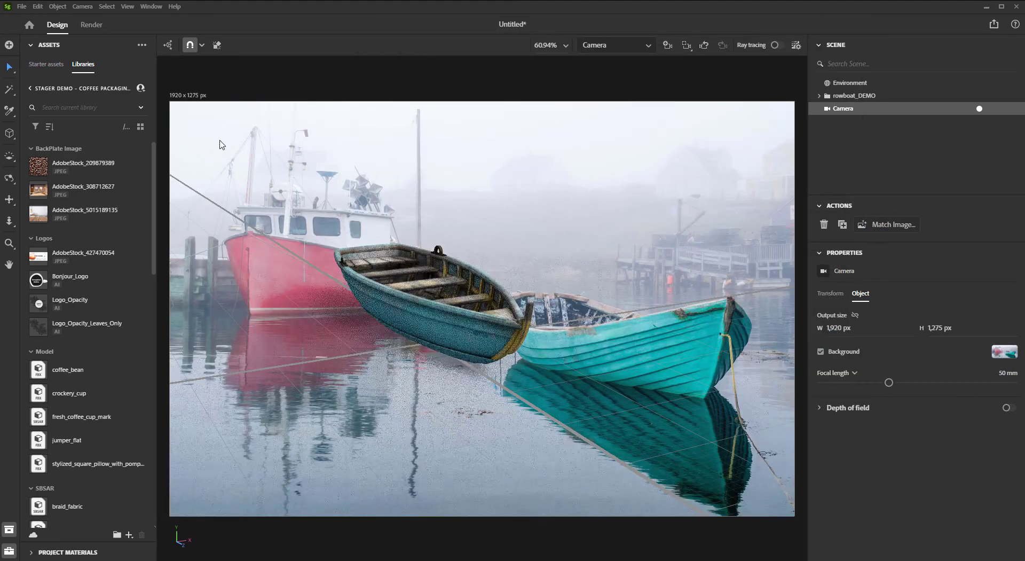
pyautogui.keyDown('alt'); pyautogui.moveTo(457, 382); pyautogui.dragTo(441, 449); pyautogui.keyUp('alt')
pyautogui.scroll(5, 453, 458)
pyautogui.scroll(-5, 452, 458)
pyautogui.moveTo(480, 374)
pyautogui.keyDown('alt'); pyautogui.mouseDown()
pyautogui.moveTo(464, 371)
pyautogui.moveTo(497, 368)
pyautogui.mouseUp(); pyautogui.keyUp('alt')
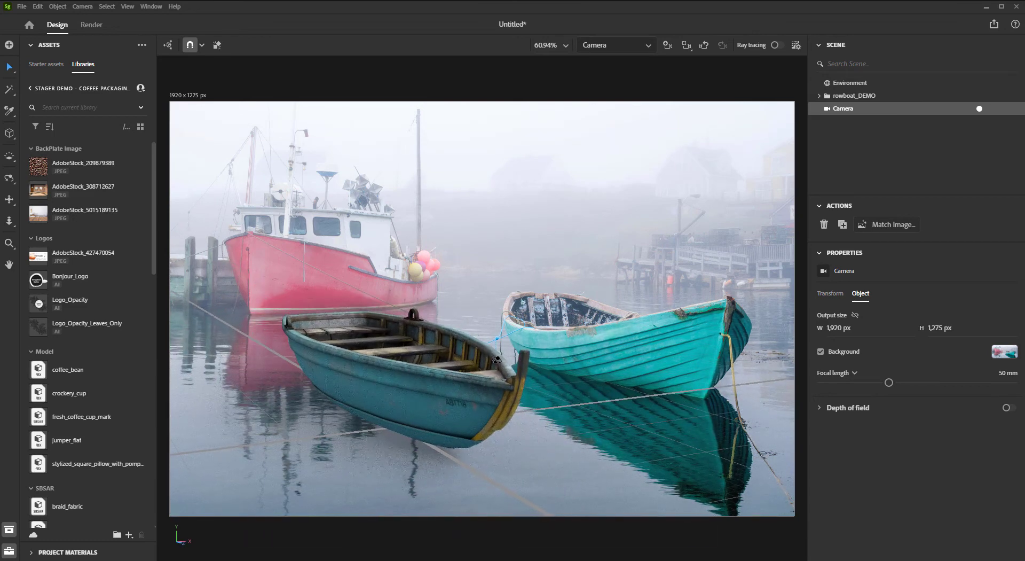
pyautogui.moveTo(496, 359); pyautogui.dragTo(490, 362)
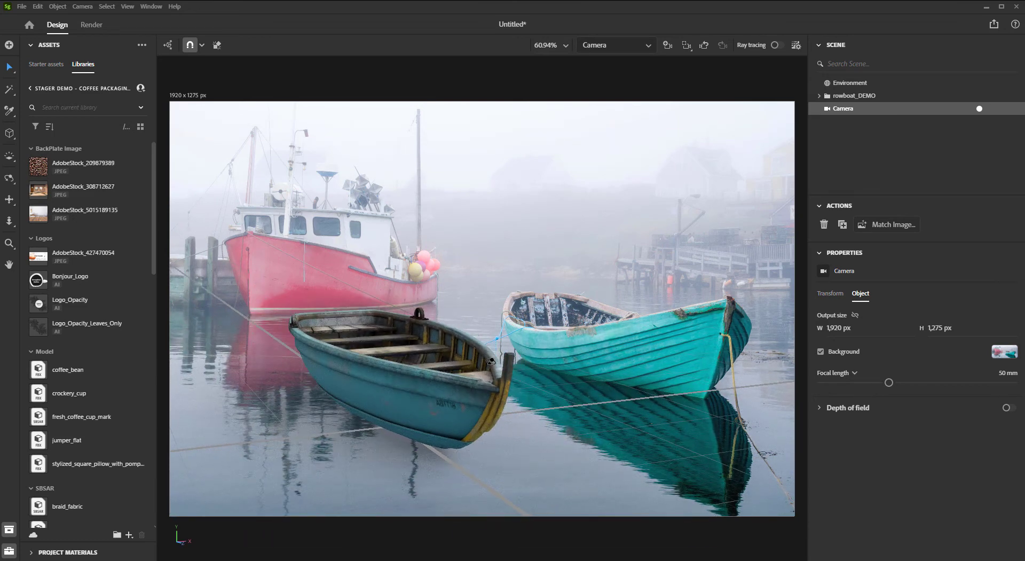
pyautogui.moveTo(490, 362); pyautogui.dragTo(490, 366, button='right')
# Step: Hide the ground grid and enable ray tracing for the camera view
pyautogui.click(131, 8)
pyautogui.click(143, 94)
pyautogui.moveTo(531, 267); pyautogui.dragTo(512, 269)
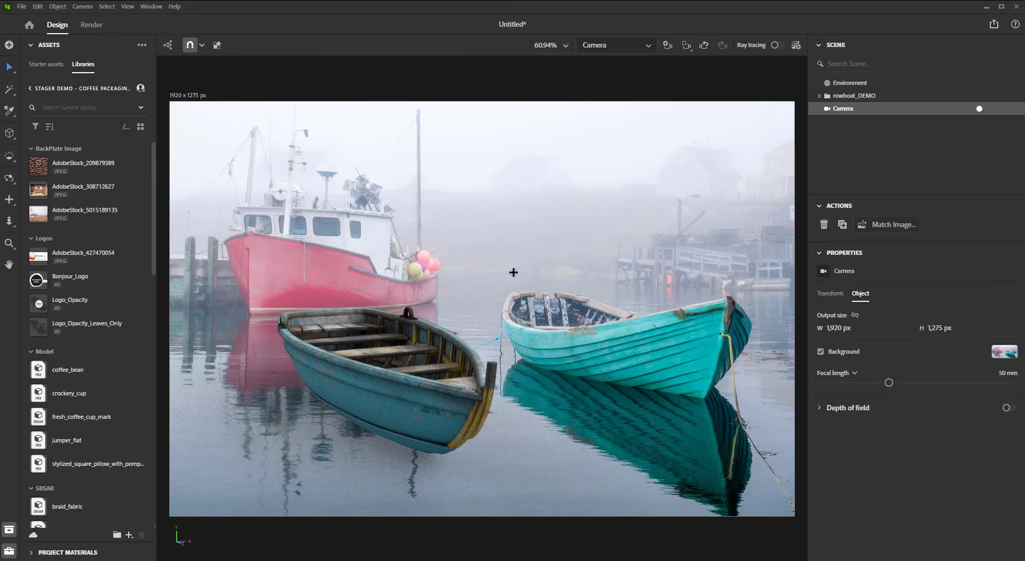
pyautogui.click(778, 44)
# Step: Fine-tune the rowboat's placement and angle on the foreground water of the harbor photo
pyautogui.click(468, 404)
pyautogui.moveTo(519, 421); pyautogui.dragTo(516, 416, button='right')
pyautogui.moveTo(517, 417); pyautogui.dragTo(547, 388)
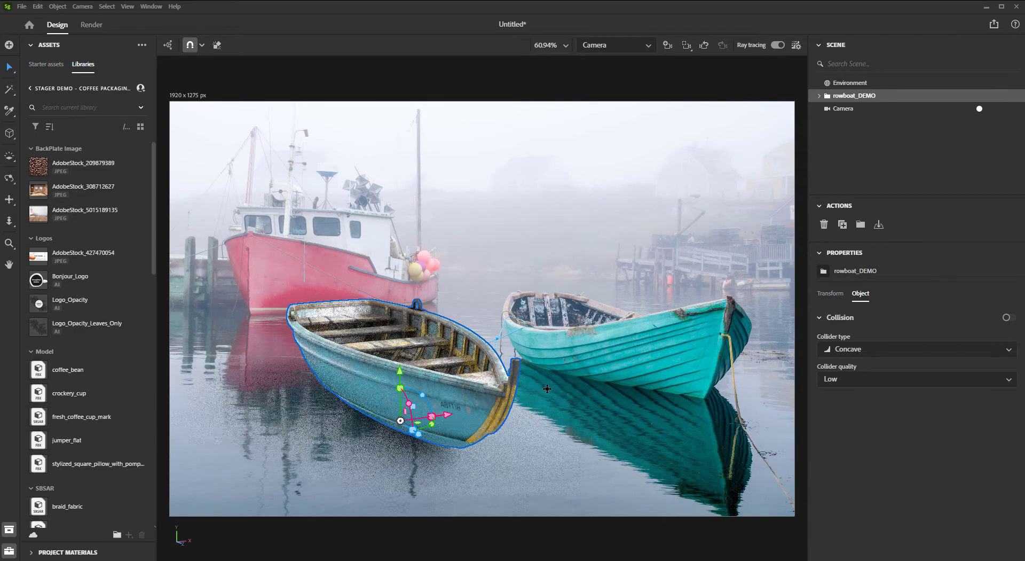
pyautogui.click(549, 395)
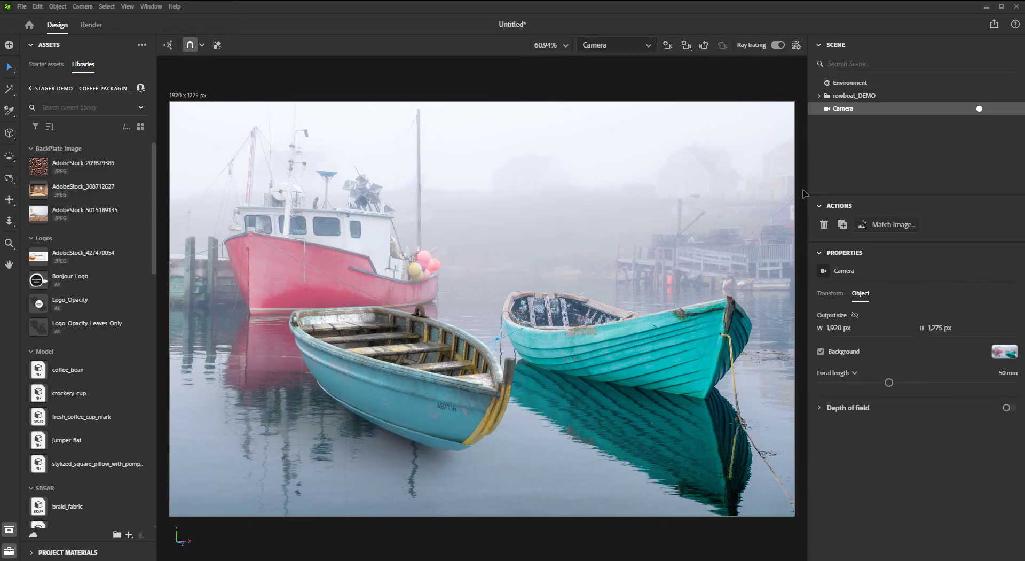
# Step: Set the environment ground plane's reflection opacity to 100%
pyautogui.click(863, 85)
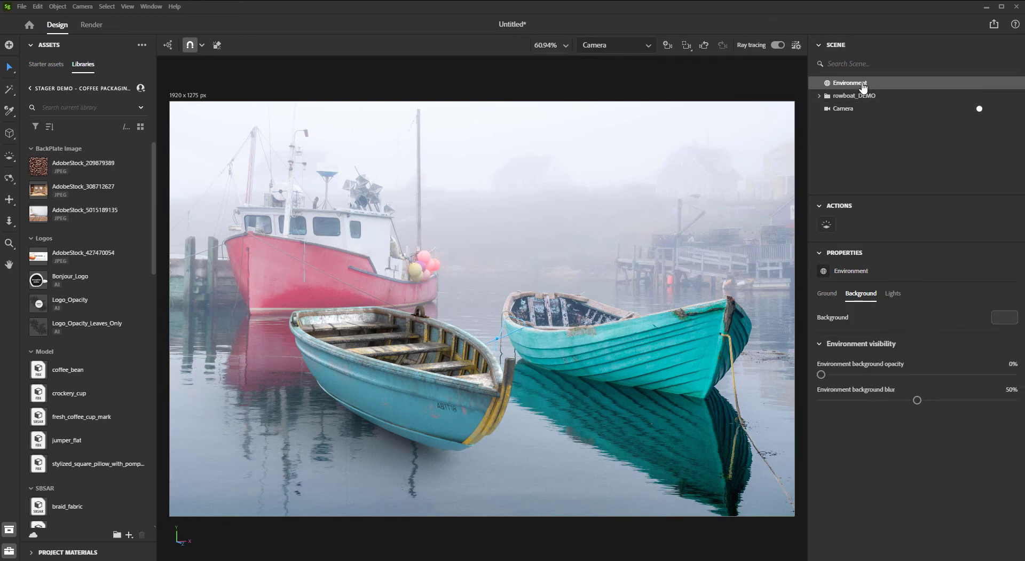
pyautogui.click(826, 293)
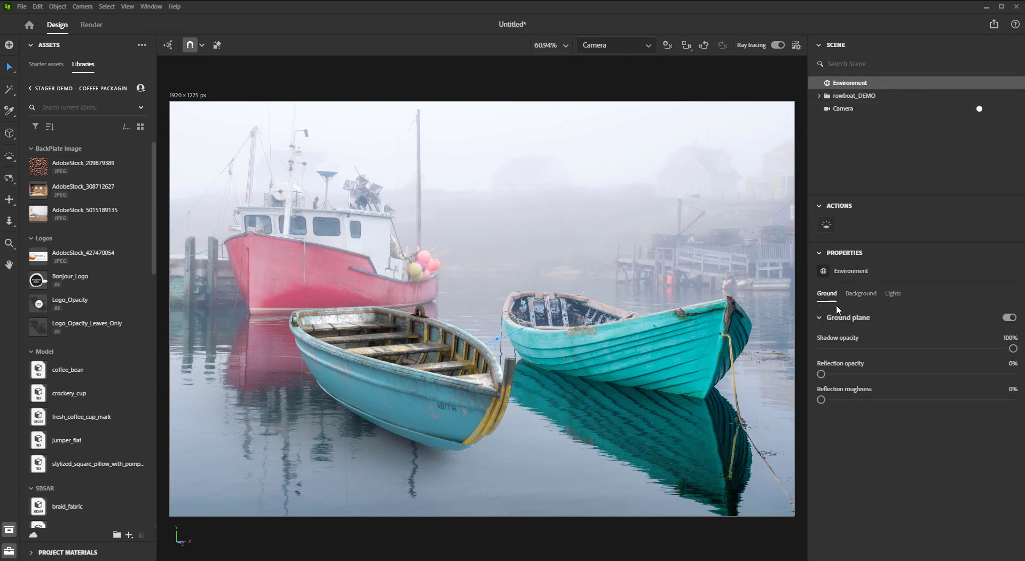
pyautogui.moveTo(821, 374); pyautogui.dragTo(1013, 374)
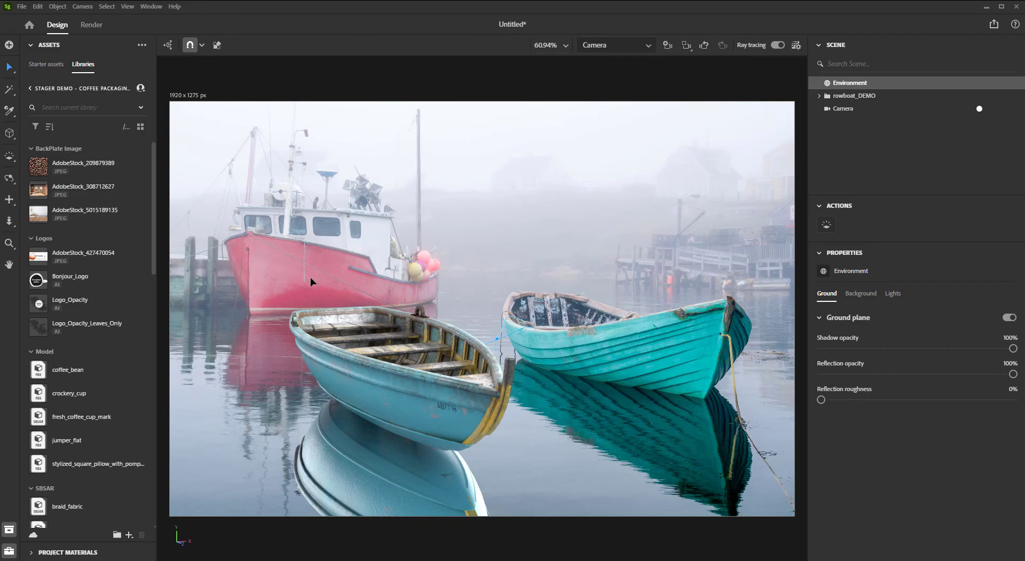
# Step: Lower the rowboat vertically so its hull sinks into its water reflection
pyautogui.click(395, 389)
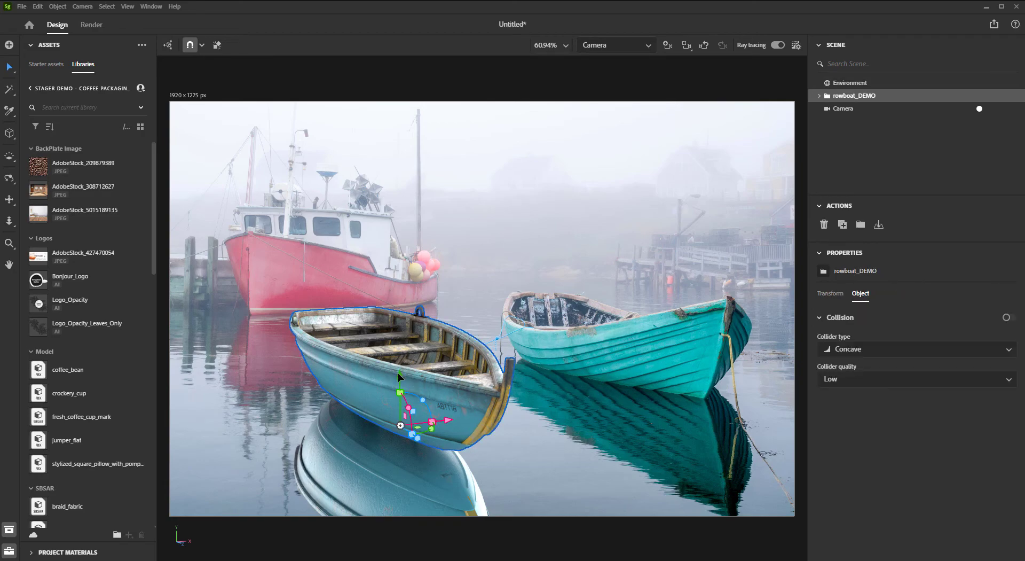
pyautogui.moveTo(400, 376); pyautogui.dragTo(403, 392)
pyautogui.click(646, 471)
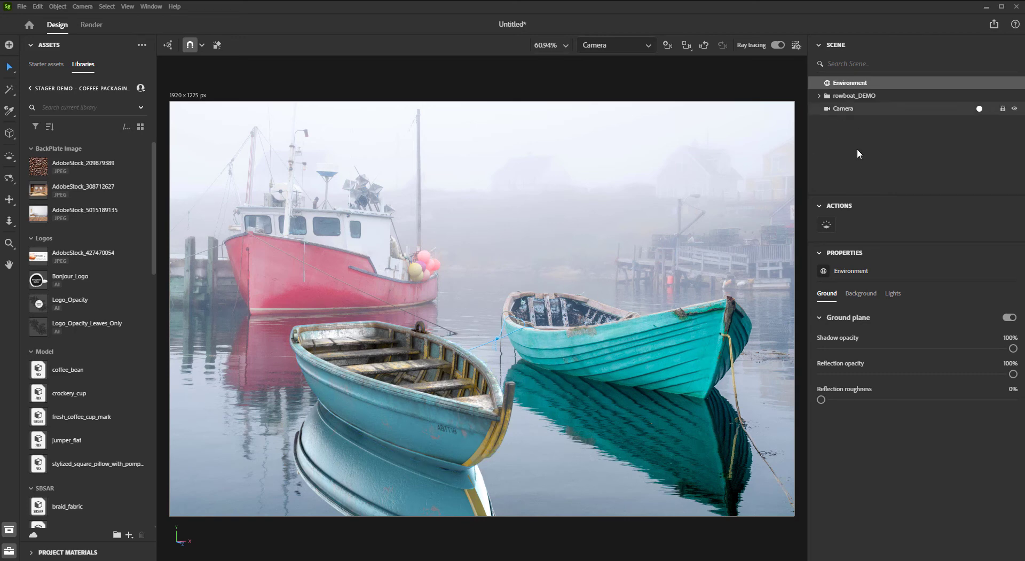
# Step: Set the environment's back light size to 62% and reduce its intensity
pyautogui.click(893, 293)
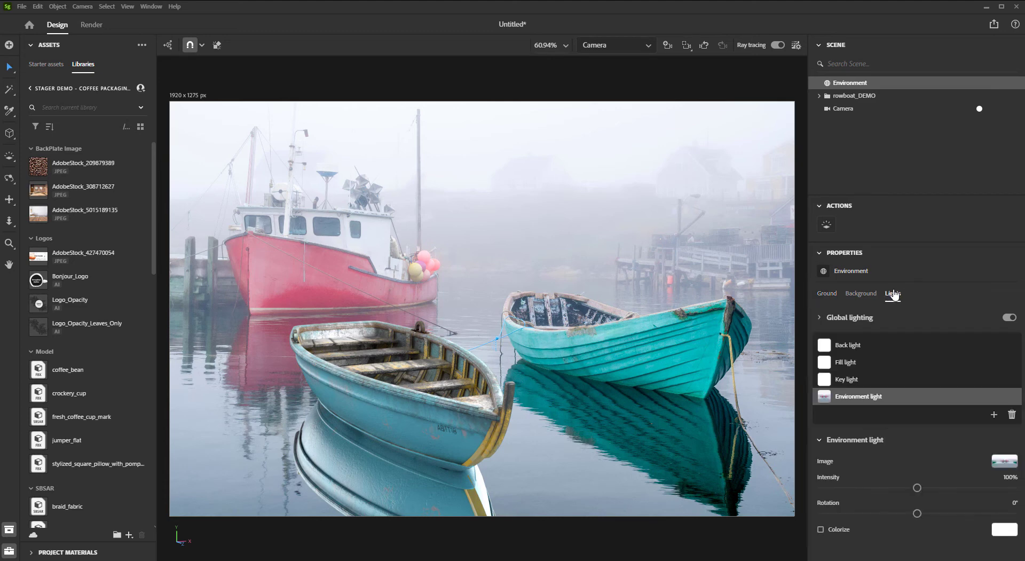
pyautogui.click(853, 346)
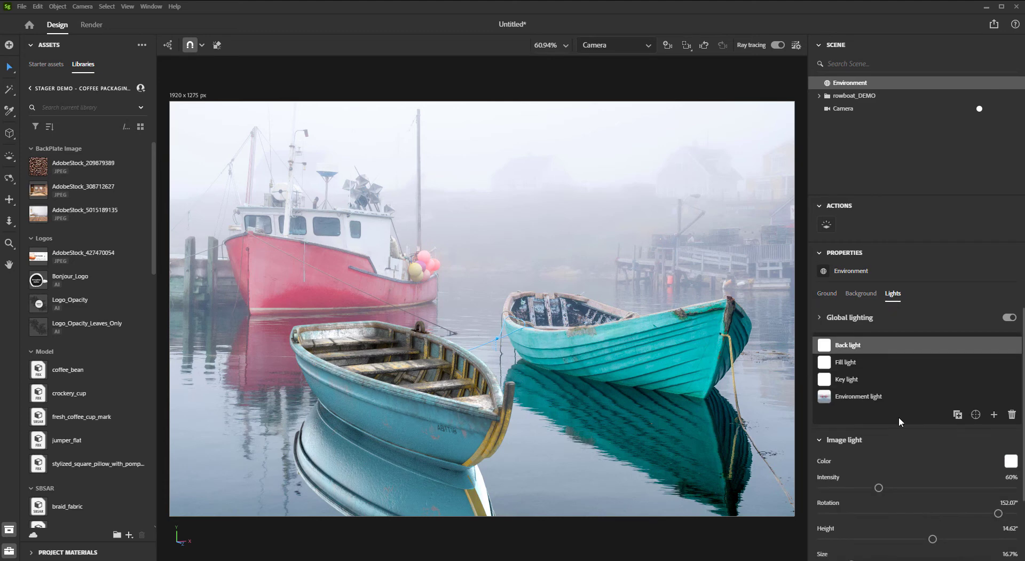
pyautogui.scroll(-3, 899, 416)
pyautogui.moveTo(851, 488); pyautogui.dragTo(939, 488)
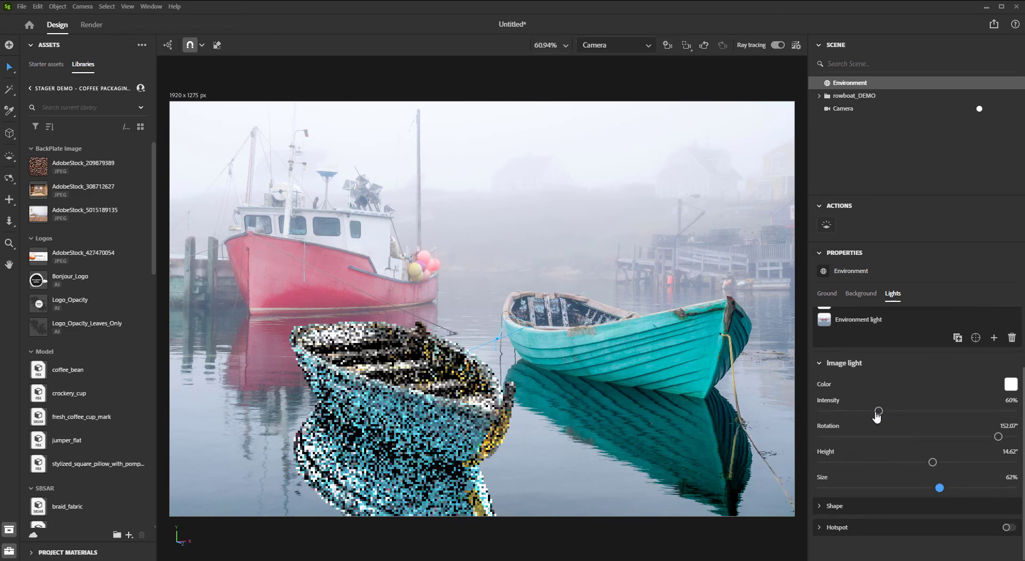
pyautogui.moveTo(878, 411); pyautogui.dragTo(844, 411)
pyautogui.moveTo(844, 411); pyautogui.dragTo(850, 412)
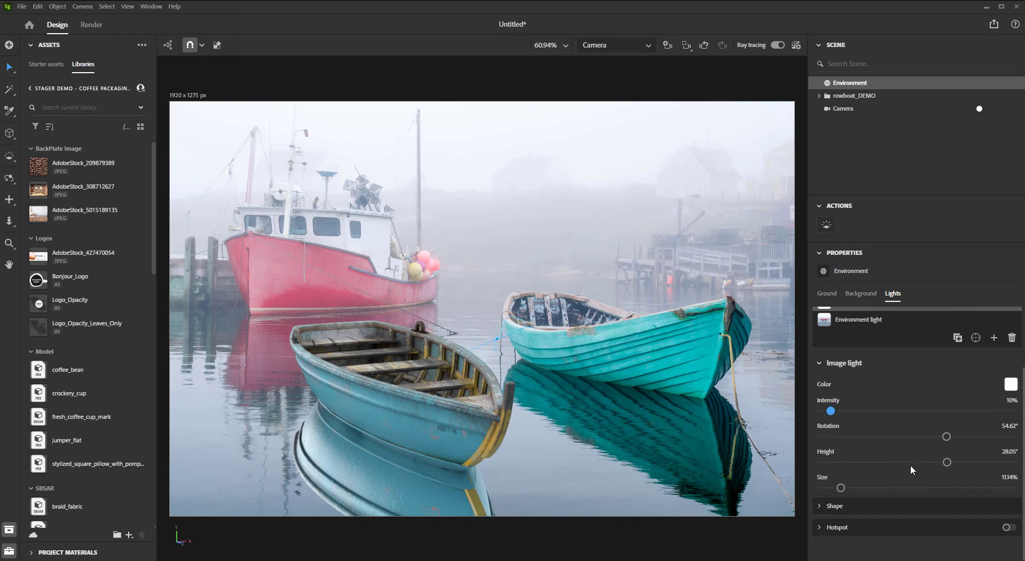
# Step: Render the 1920 x 1275 camera view as a 16-bit PSD named rowboat_Demo at High preset, and open it in Photoshop
pyautogui.click(92, 24)
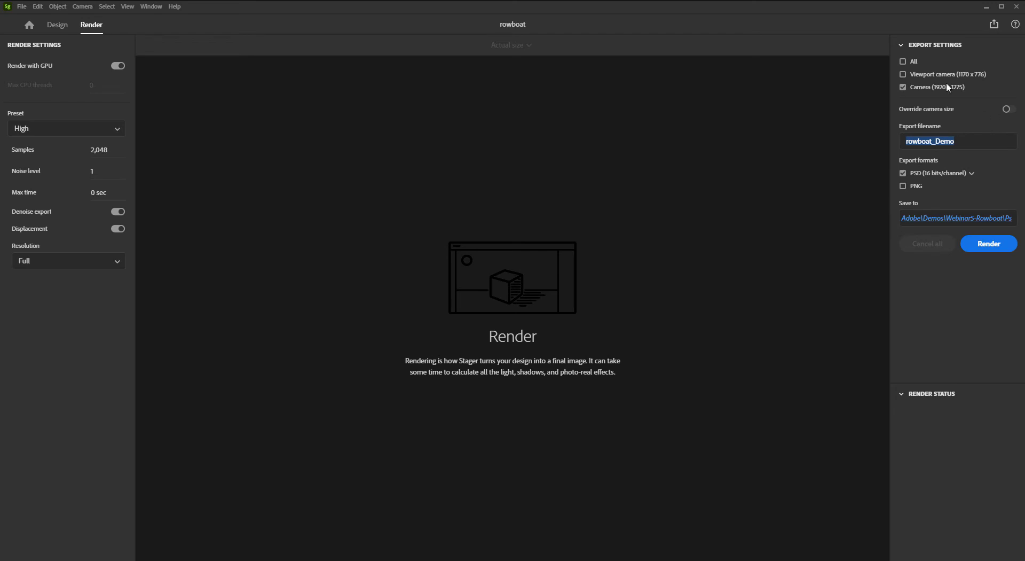
pyautogui.click(975, 247)
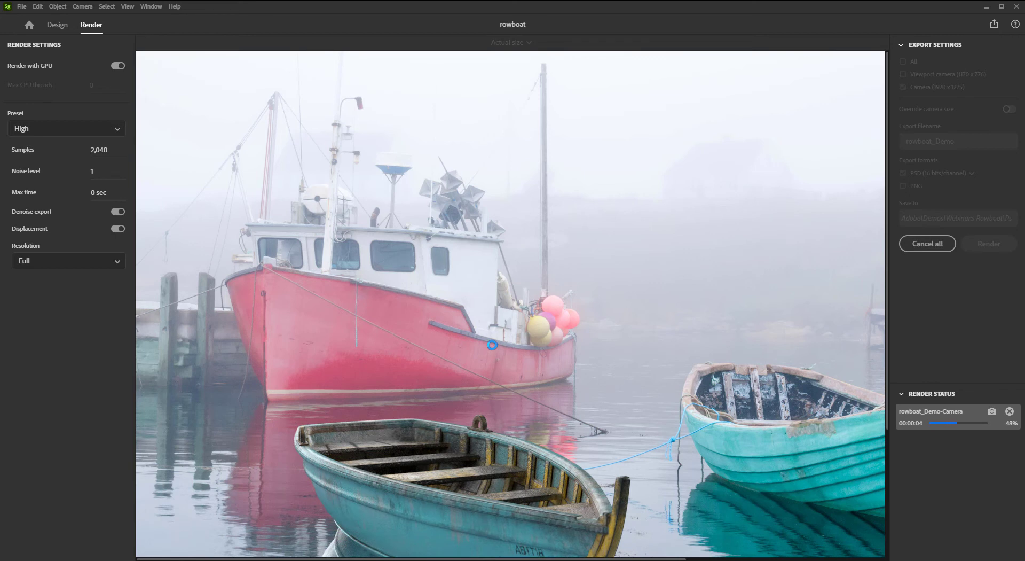
pyautogui.click(1008, 417)
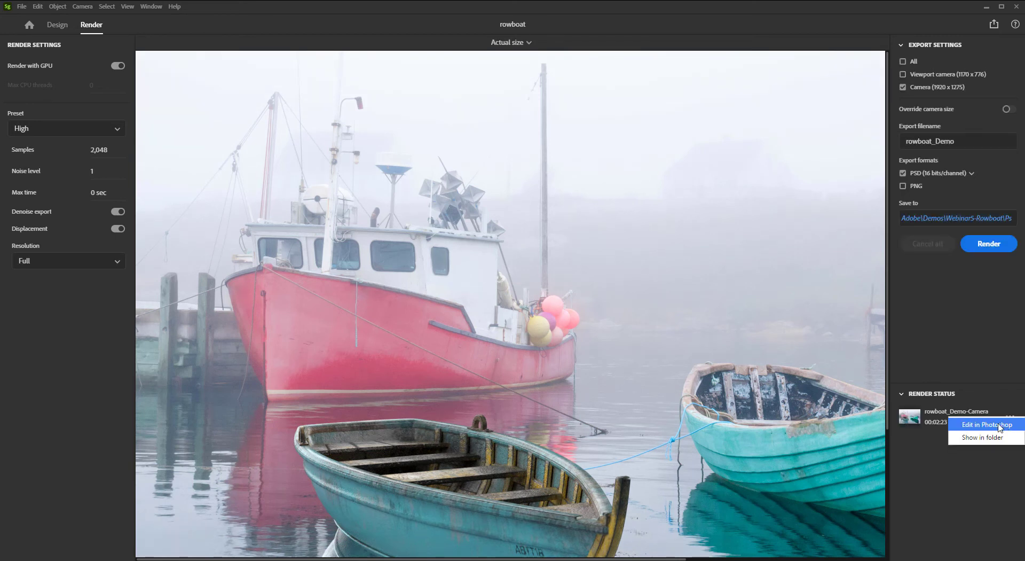
pyautogui.click(996, 424)
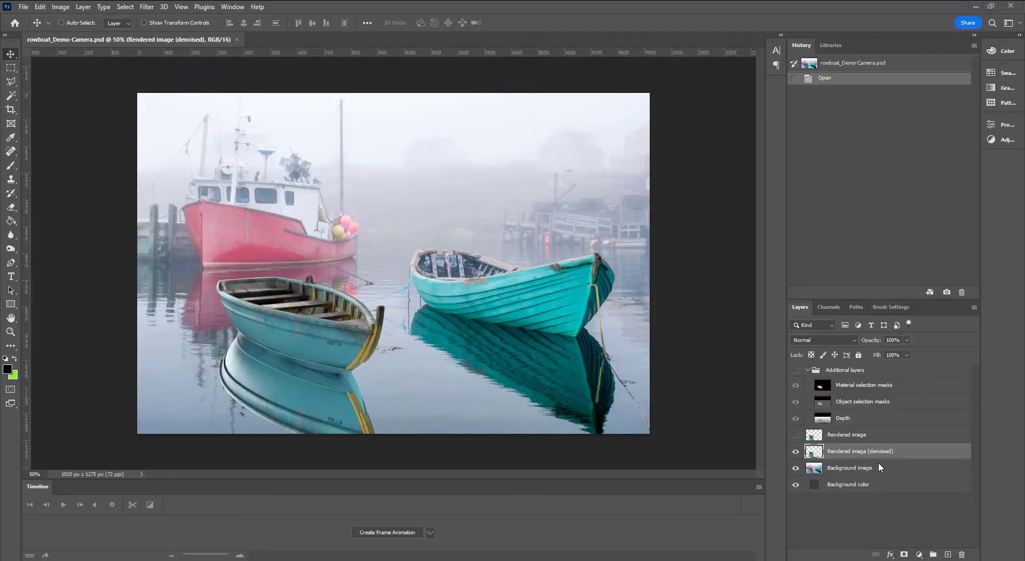
# Step: Duplicate the Rendered image (denoised) layer twice and align both copies with the original
pyautogui.hotkey('ctrl', 'j')
pyautogui.keyDown('shift'); pyautogui.click(858, 468); pyautogui.keyUp('shift')
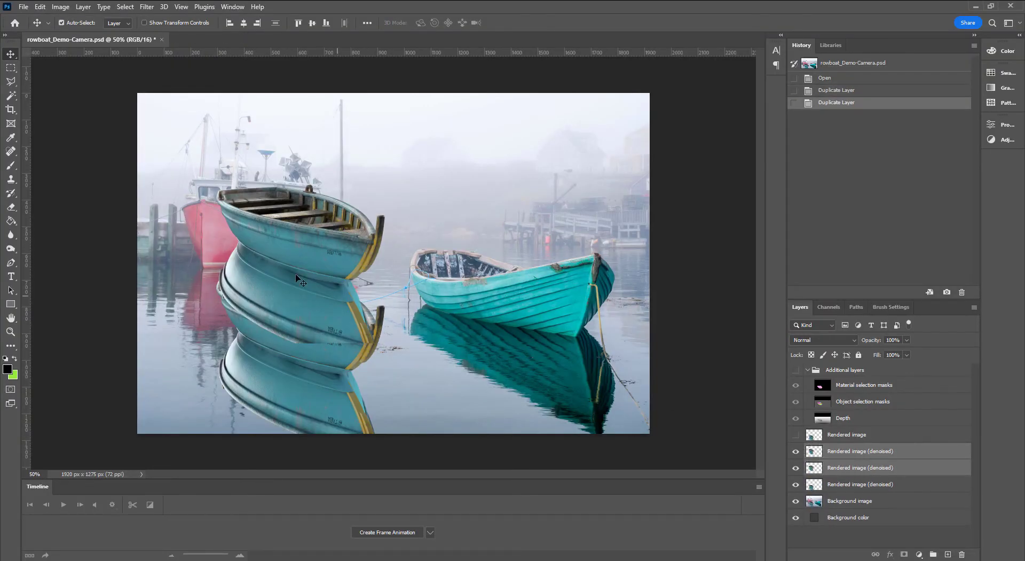
pyautogui.moveTo(249, 254); pyautogui.dragTo(297, 358)
# Step: Rename the lower duplicate layer Boat and the upper duplicate Reflection
pyautogui.doubleClick(854, 467)
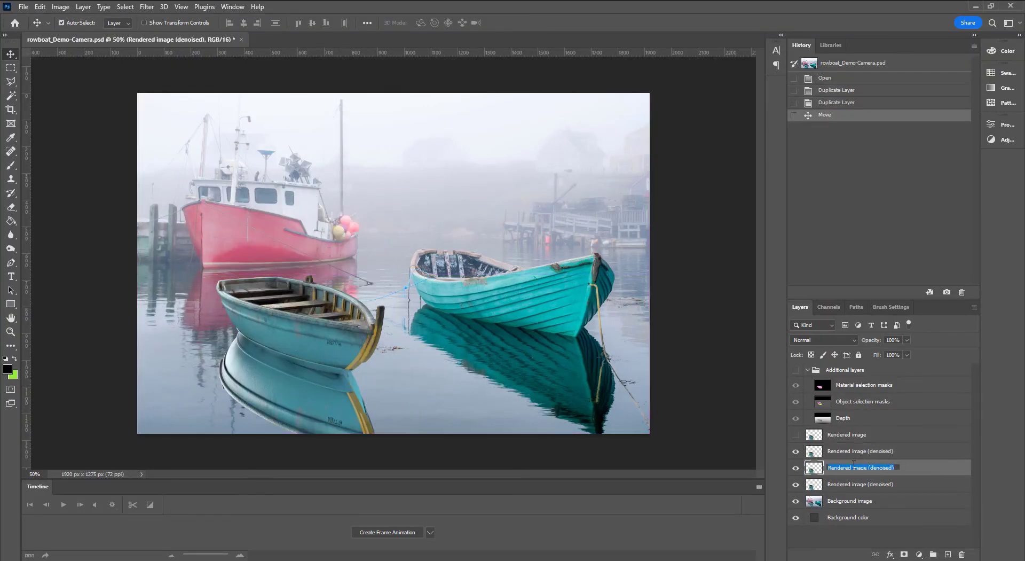
pyautogui.write('Boat')
pyautogui.press('Return')
pyautogui.click(849, 455)
pyautogui.doubleClick(849, 450)
pyautogui.write('Reflection')
pyautogui.press('Return')
# Step: Show the Additional layers group and select all of the rowboat's colored regions on the Material selection masks layer with the Magic Wand
pyautogui.click(796, 370)
pyautogui.click(849, 385)
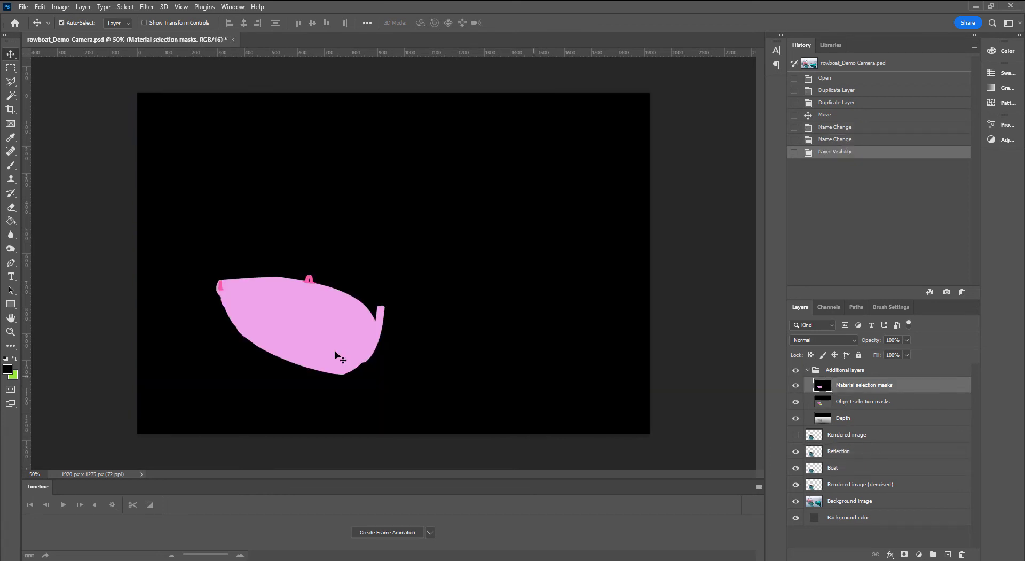
pyautogui.click(11, 95)
pyautogui.click(261, 312)
pyautogui.keyDown('shift'); pyautogui.click(220, 287); pyautogui.keyUp('shift')
pyautogui.keyDown('shift'); pyautogui.click(308, 280); pyautogui.keyUp('shift')
pyautogui.keyDown('shift'); pyautogui.click(220, 288); pyautogui.keyUp('shift')
pyautogui.keyDown('shift'); pyautogui.click(220, 287); pyautogui.keyUp('shift')
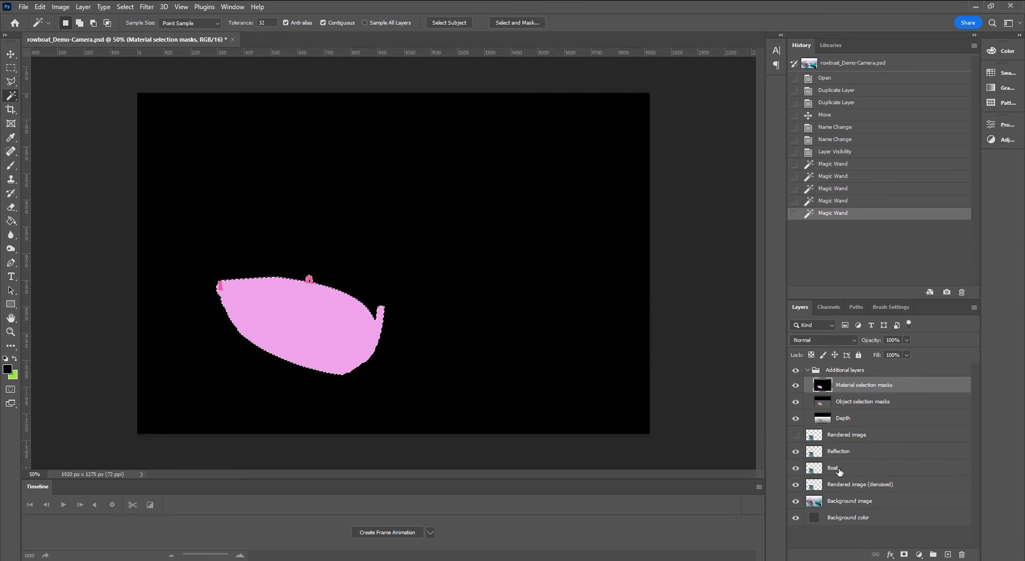
# Step: Hide the Additional layers group and cut the selected boat out of the Reflection layer
pyautogui.click(865, 467)
pyautogui.click(796, 369)
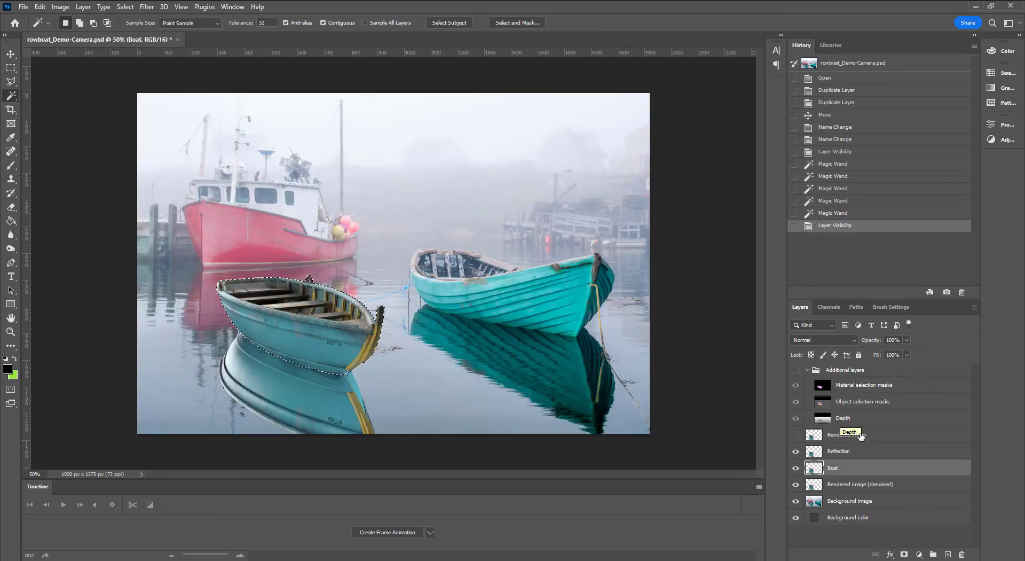
pyautogui.click(844, 451)
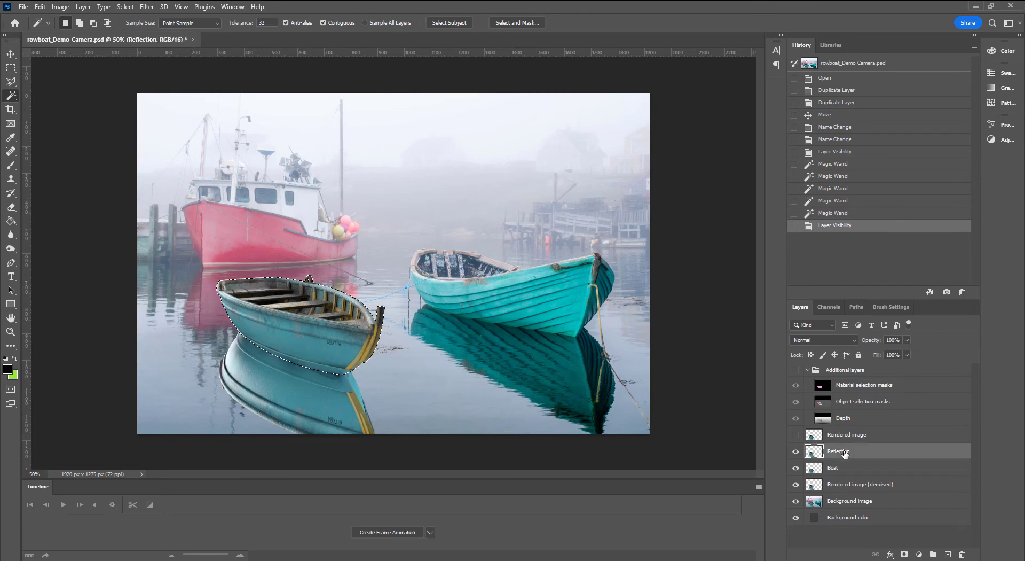
pyautogui.hotkey('ctrl', 'x')
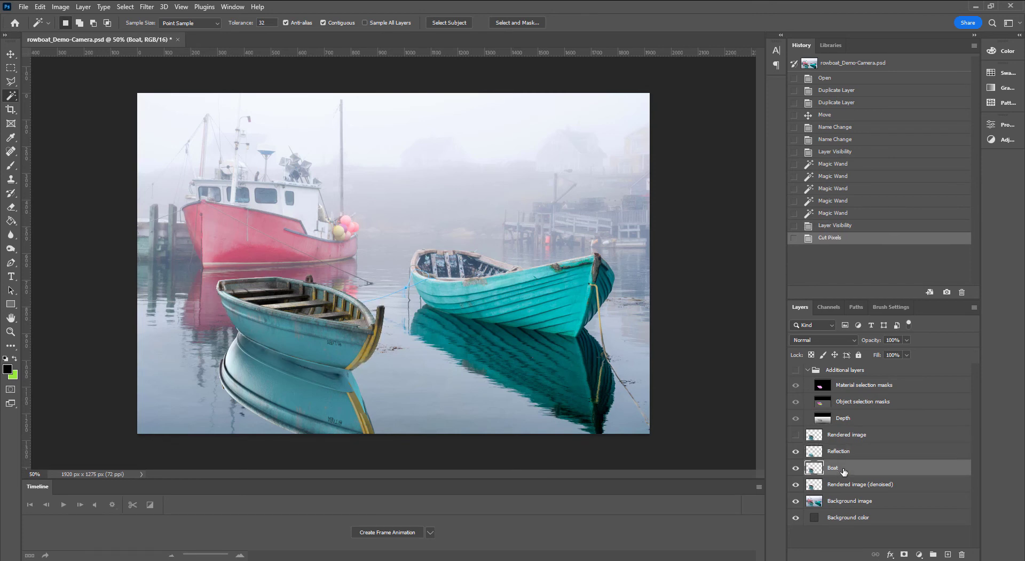
# Step: Reselect the rowboat's colored regions on the Material selection masks layer, including the small fittings, with the Magic Wand
pyautogui.click(796, 370)
pyautogui.click(863, 385)
pyautogui.click(309, 280)
pyautogui.keyDown('shift'); pyautogui.click(310, 281); pyautogui.keyUp('shift')
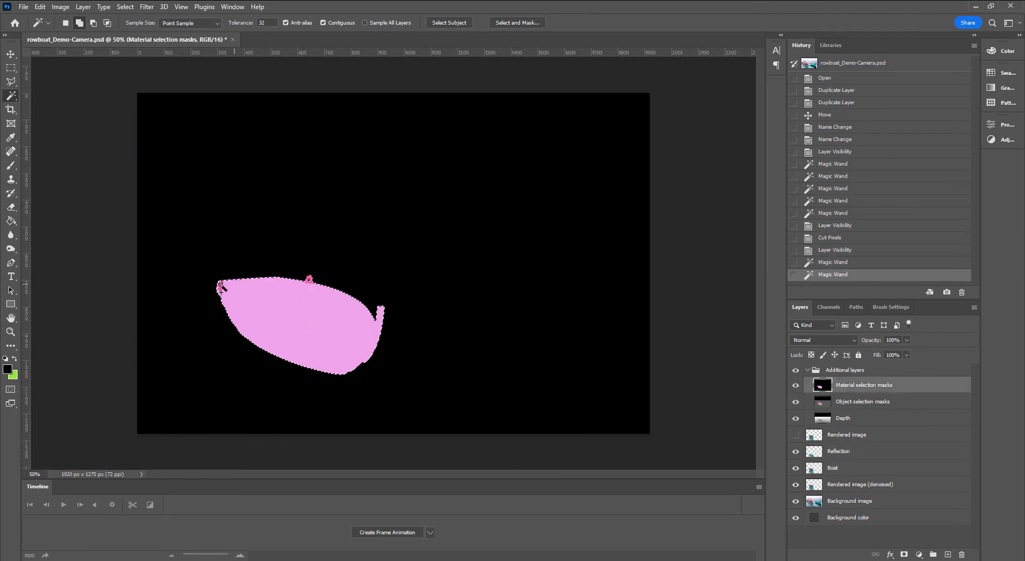
pyautogui.keyDown('shift'); pyautogui.click(220, 286); pyautogui.keyUp('shift')
pyautogui.keyDown('shift'); pyautogui.click(220, 287); pyautogui.keyUp('shift')
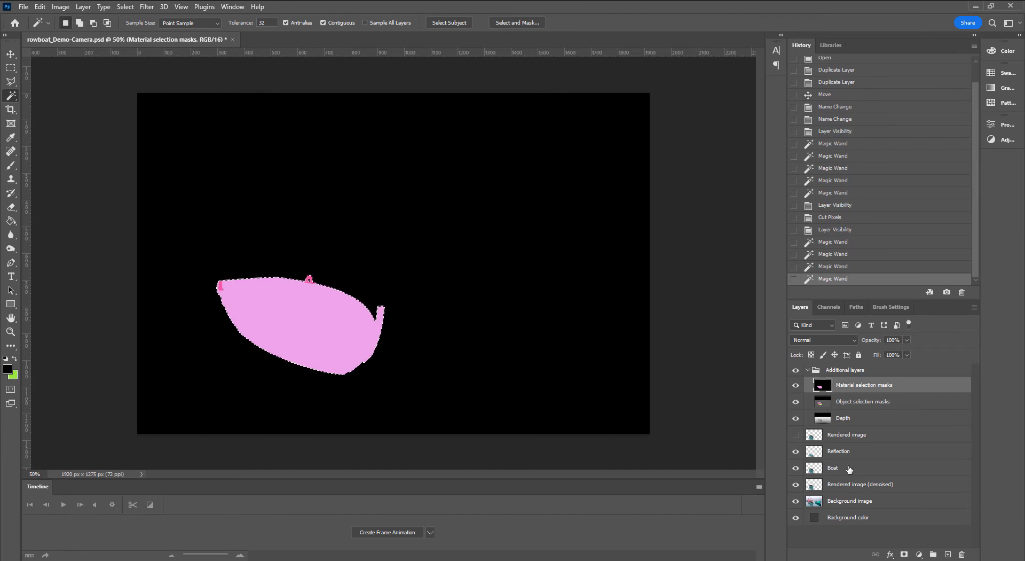
# Step: Cut everything outside the rowboat from the Boat layer and check the Boat and Reflection layers separately without the background
pyautogui.click(849, 468)
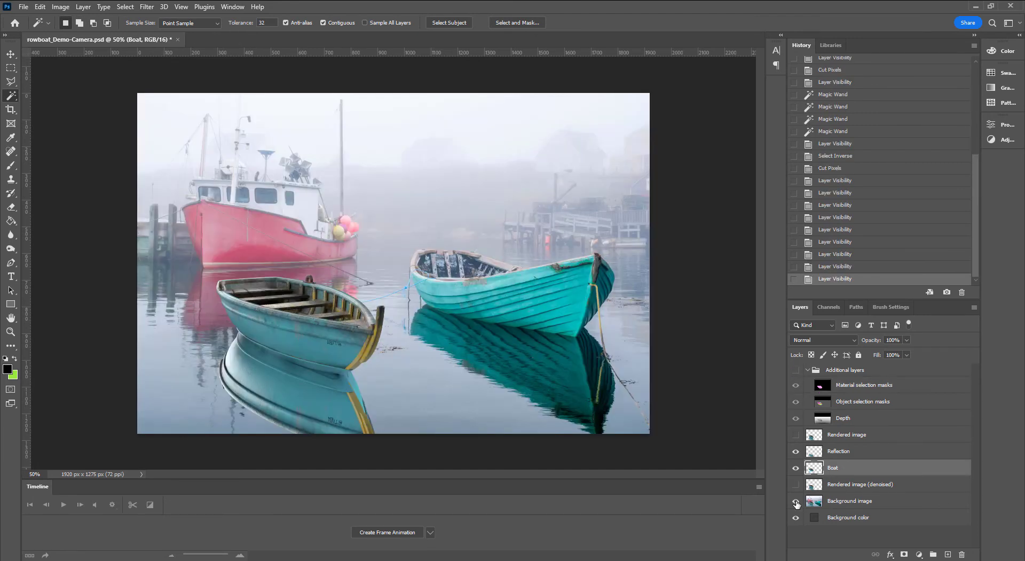
pyautogui.click(795, 500)
pyautogui.click(795, 450)
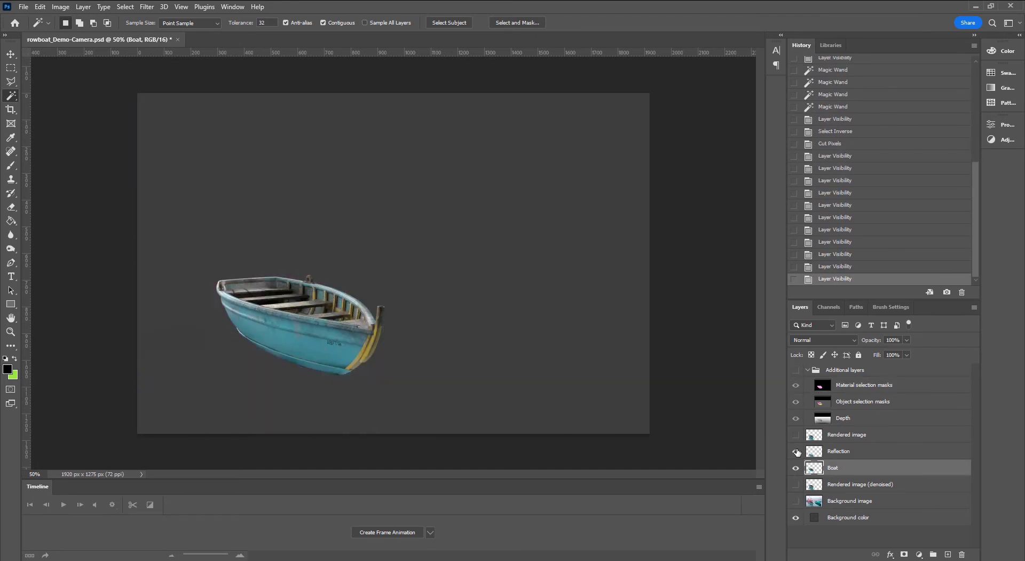
pyautogui.click(795, 451)
pyautogui.click(795, 451)
pyautogui.click(796, 450)
pyautogui.click(795, 467)
pyautogui.click(796, 468)
pyautogui.click(795, 467)
pyautogui.click(796, 469)
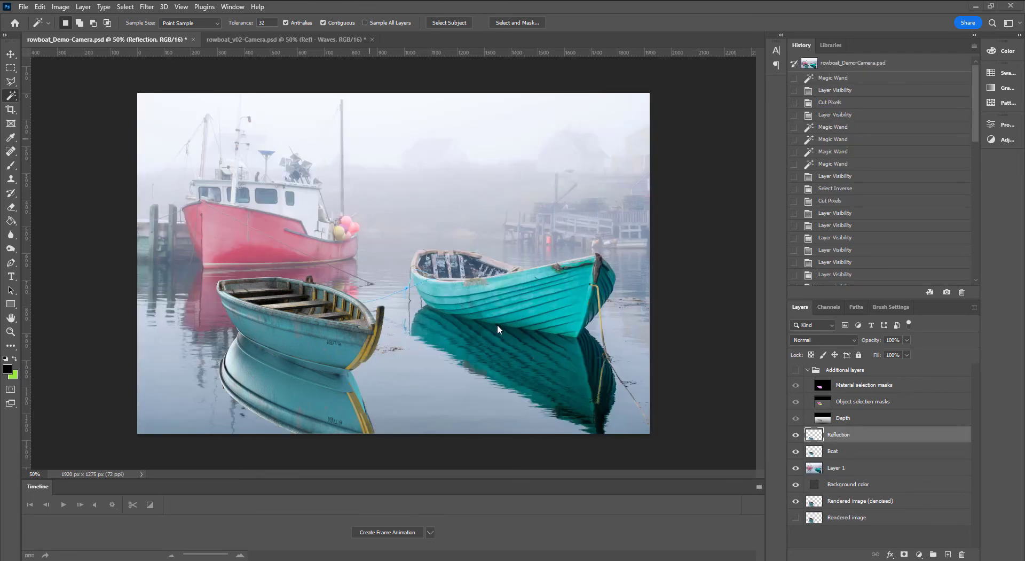
# Step: Inspect the teal boat's water reflection and darken the Reflection layer with Levels to match it
pyautogui.hotkey('ctrl', '+')
pyautogui.hotkey('ctrl', '+')
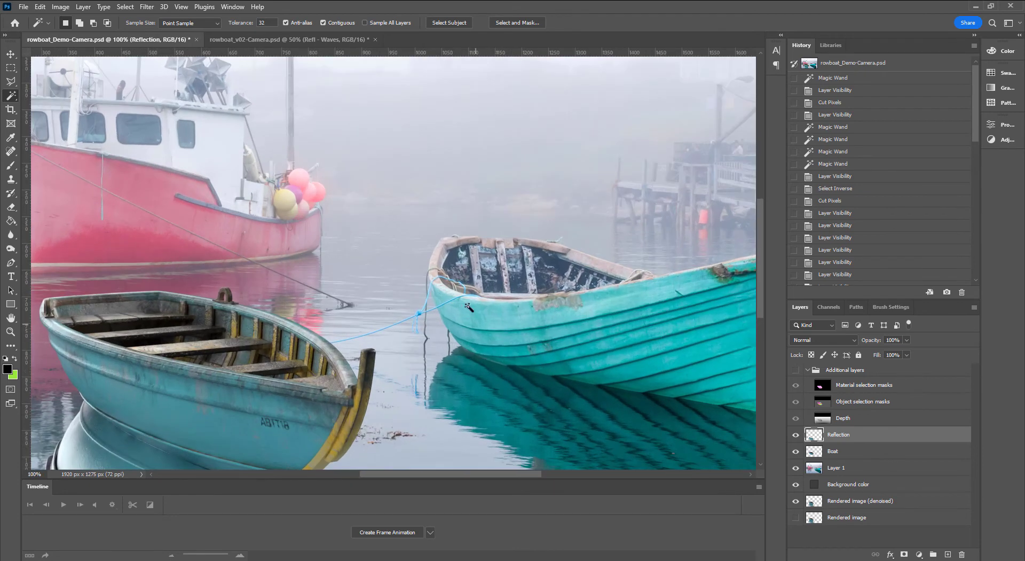
pyautogui.moveTo(492, 474); pyautogui.dragTo(561, 473)
pyautogui.scroll(-5, 369, 334)
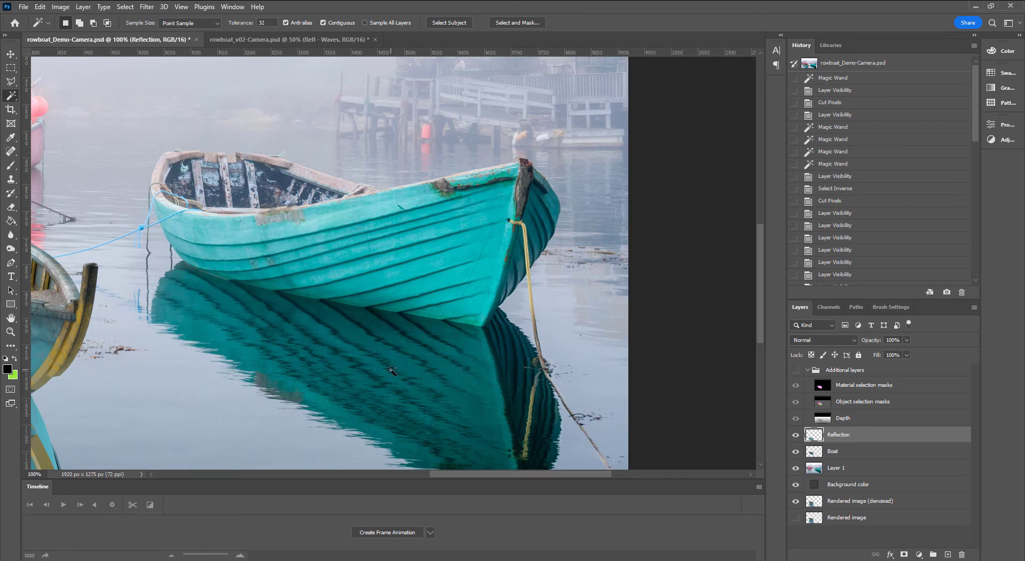
pyautogui.hotkey('ctrl', '0')
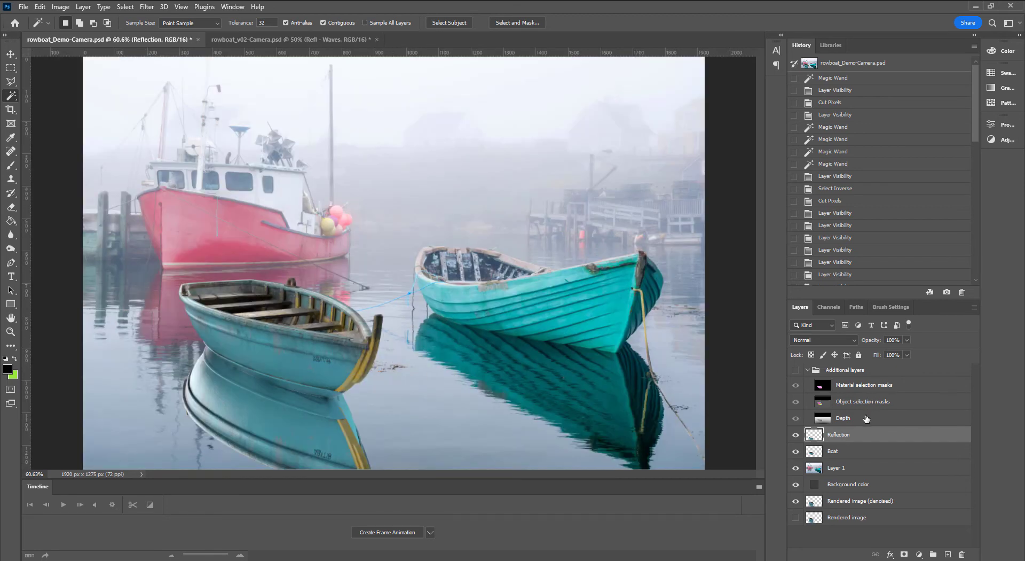
pyautogui.hotkey('ctrl', 'l')
pyautogui.moveTo(751, 262); pyautogui.dragTo(768, 260)
pyautogui.press('Return')
# Step: Shift the Reflection layer's midtones toward blue with Color Balance
pyautogui.hotkey('ctrl', 'b')
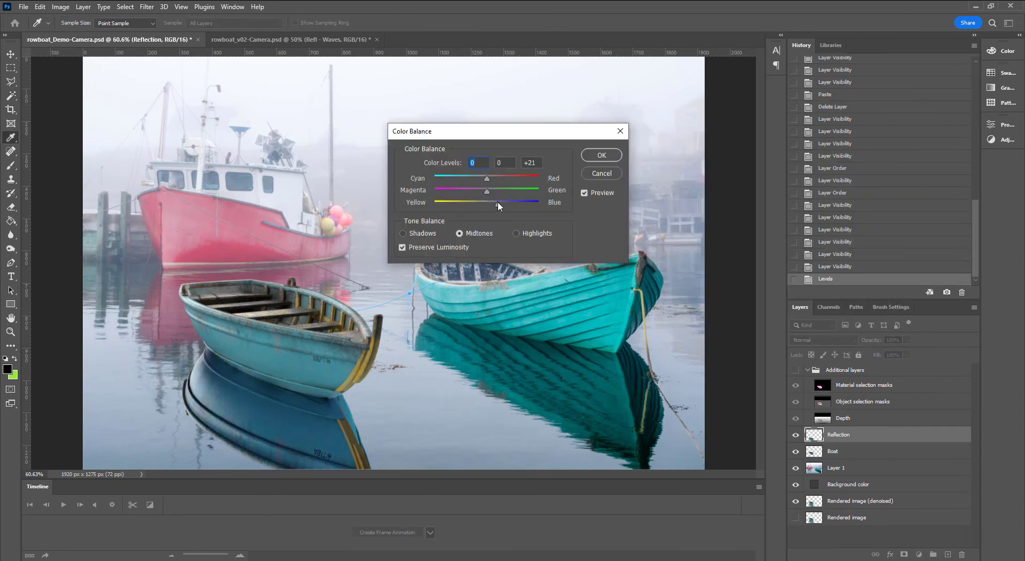
pyautogui.moveTo(493, 203); pyautogui.dragTo(493, 202)
pyautogui.click(601, 154)
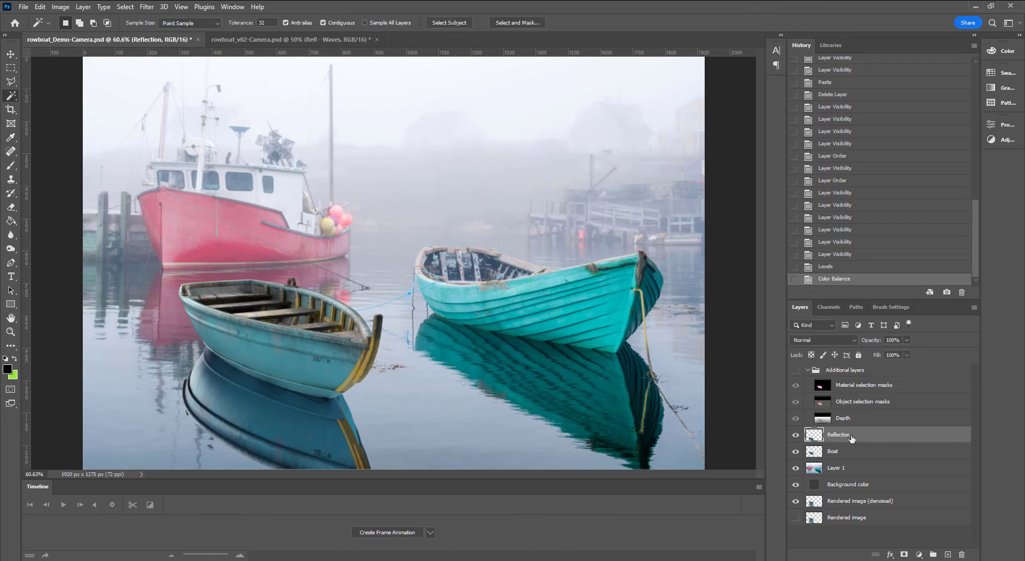
# Step: Duplicate the Reflection layer and move the copy down over the original reflection
pyautogui.hotkey('ctrl', 'v')
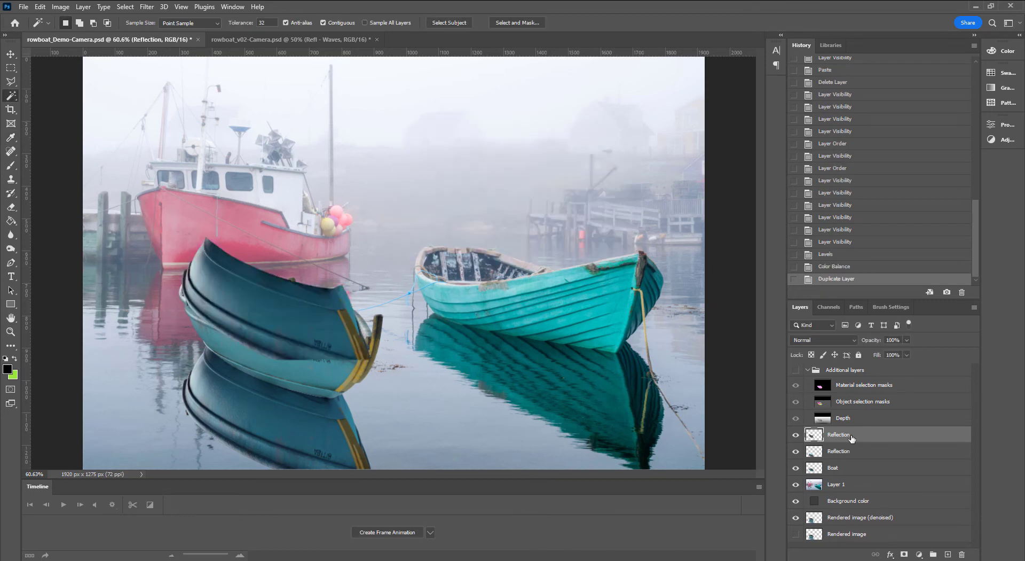
pyautogui.click(13, 55)
pyautogui.moveTo(284, 290); pyautogui.dragTo(281, 406)
pyautogui.moveTo(280, 406); pyautogui.dragTo(281, 406)
# Step: Distort the lower Reflection layer with a one-generator Sine Wave of lower maximum amplitude and a Medium-size Ripple
pyautogui.click(147, 7)
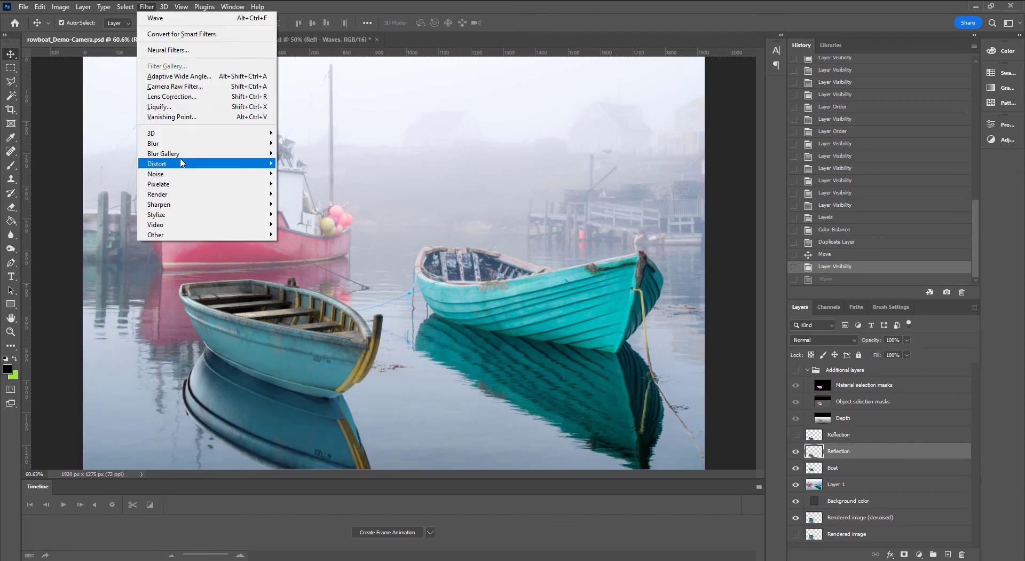
pyautogui.moveTo(182, 161)
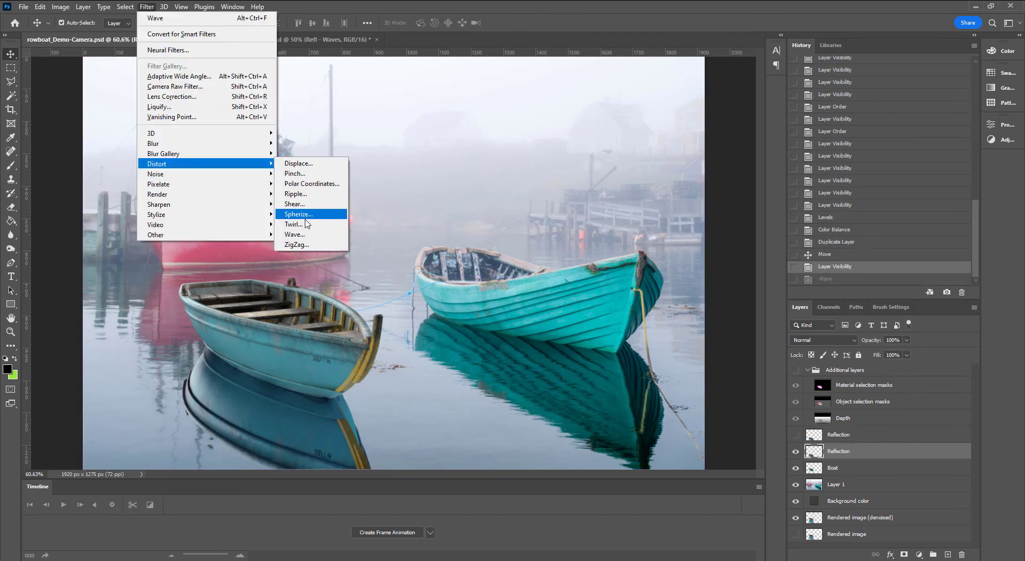
pyautogui.click(304, 232)
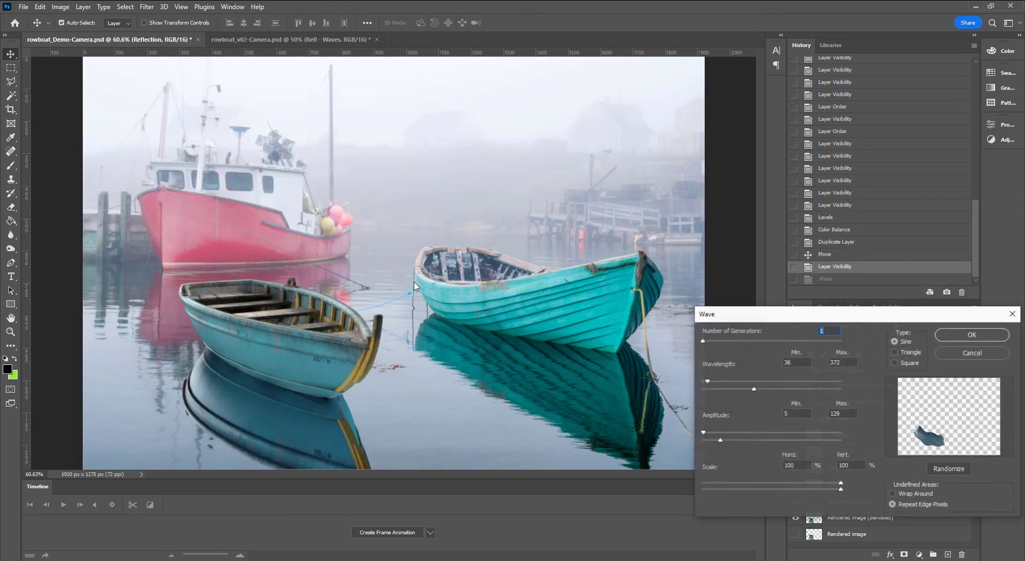
pyautogui.moveTo(752, 388); pyautogui.dragTo(760, 389)
pyautogui.moveTo(721, 439)
pyautogui.mouseDown()
pyautogui.moveTo(698, 439)
pyautogui.moveTo(706, 439)
pyautogui.mouseUp()
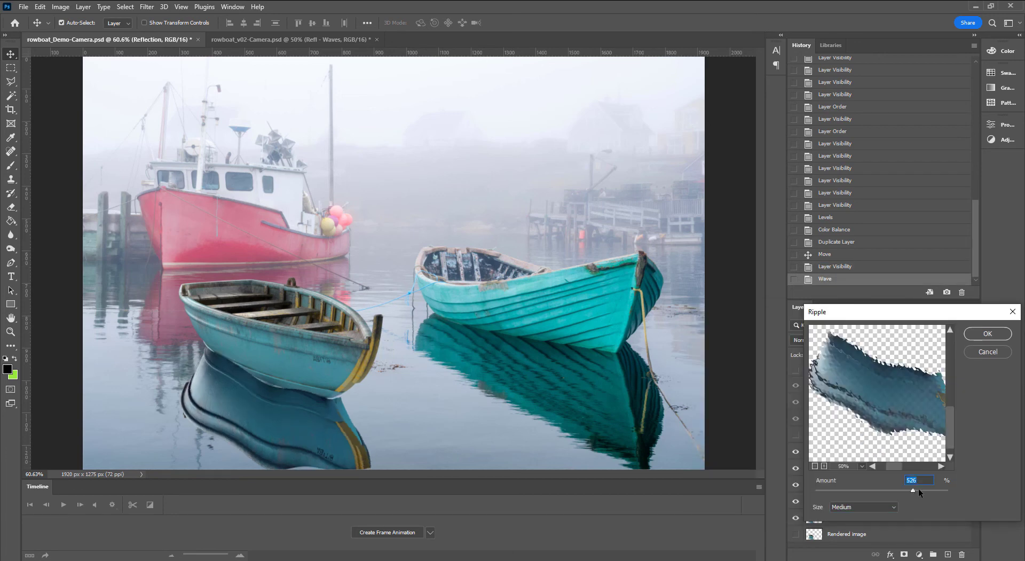
pyautogui.moveTo(919, 489); pyautogui.dragTo(892, 489)
pyautogui.moveTo(873, 318); pyautogui.dragTo(263, 259)
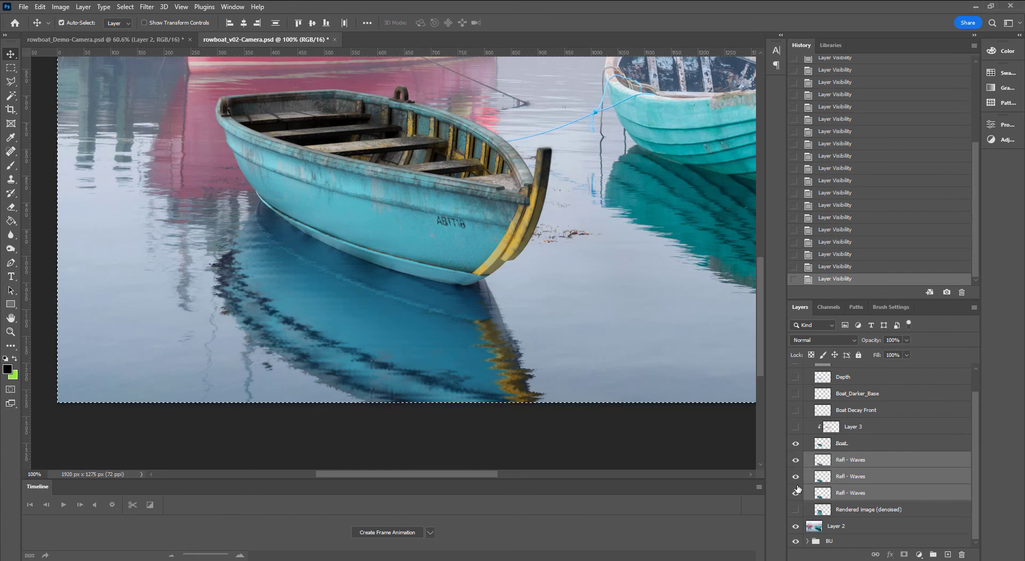
# Step: Check the Refl - Waves layers in rowboat_v02-Camera.psd and show the Boat_Darker_Base layer after comparing it on and off
pyautogui.moveTo(796, 489)
pyautogui.mouseDown()
pyautogui.moveTo(796, 464)
pyautogui.moveTo(796, 494)
pyautogui.mouseUp()
pyautogui.hotkey('ctrl', '0')
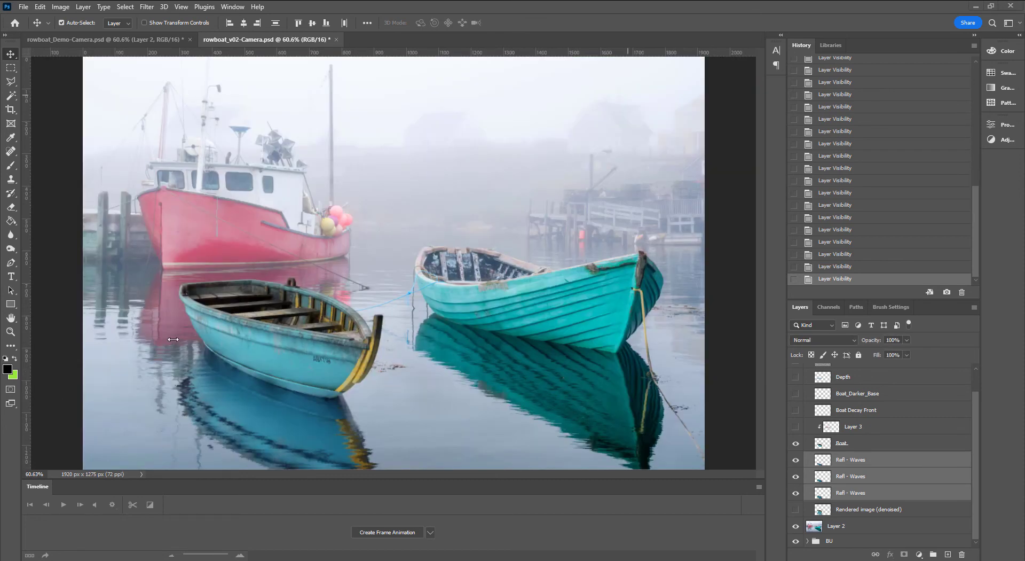
pyautogui.hotkey('ctrl', 'a')
pyautogui.click(796, 395)
pyautogui.click(795, 395)
pyautogui.click(796, 395)
pyautogui.click(795, 395)
pyautogui.click(796, 395)
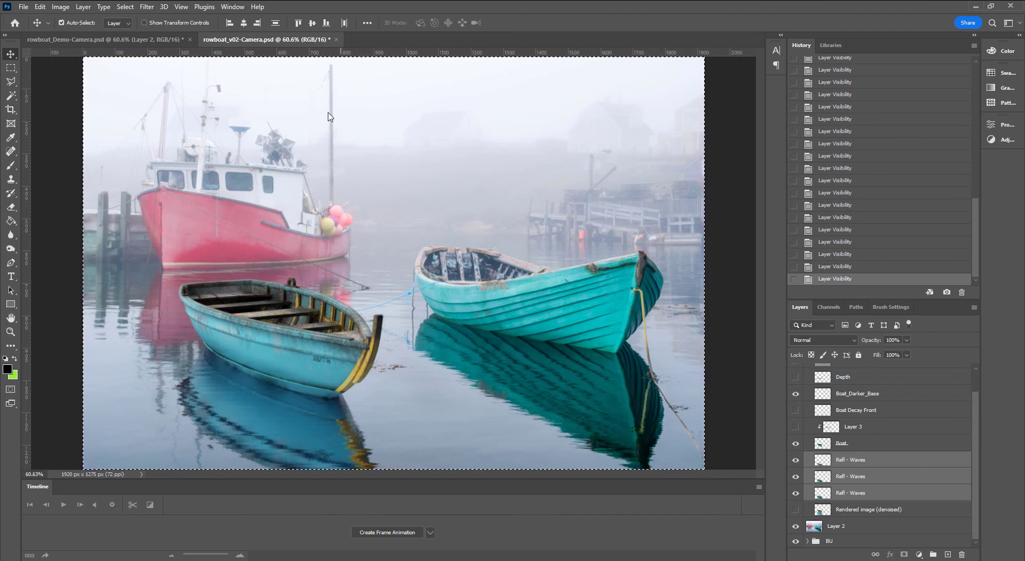
pyautogui.hotkey('ctrl', 'd')
pyautogui.hotkey('ctrl', 'a')
# Step: Lower the Boat layer's white output level slightly with Levels
pyautogui.click(880, 441)
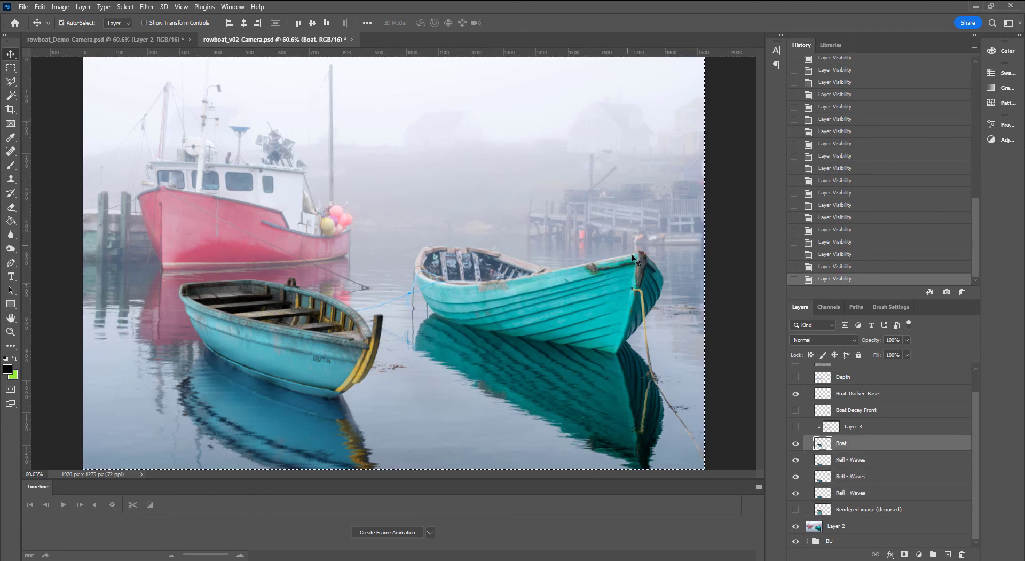
pyautogui.press('ctrl')
pyautogui.hotkey('ctrl', '1')
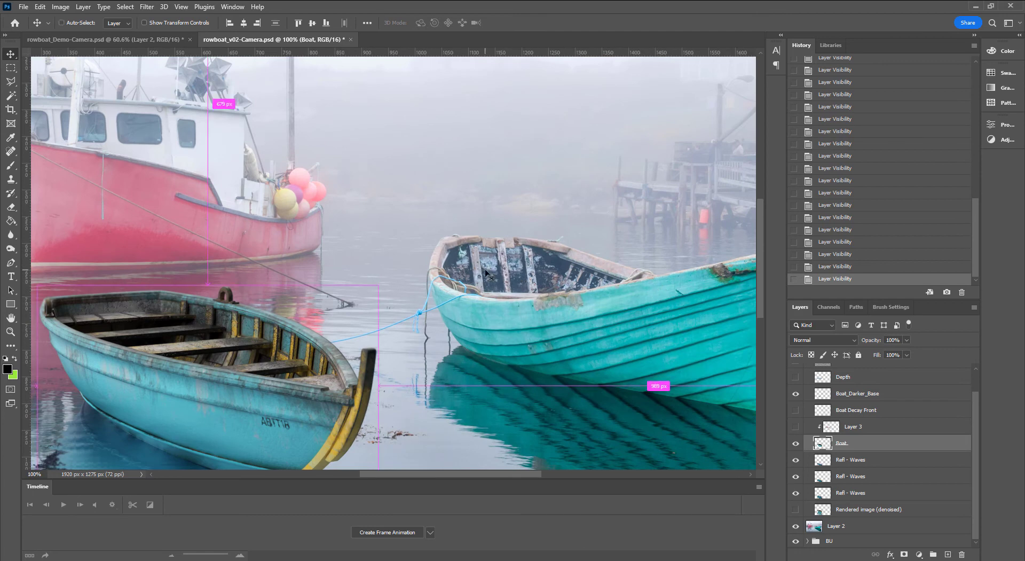
pyautogui.hotkey('ctrl', 'l')
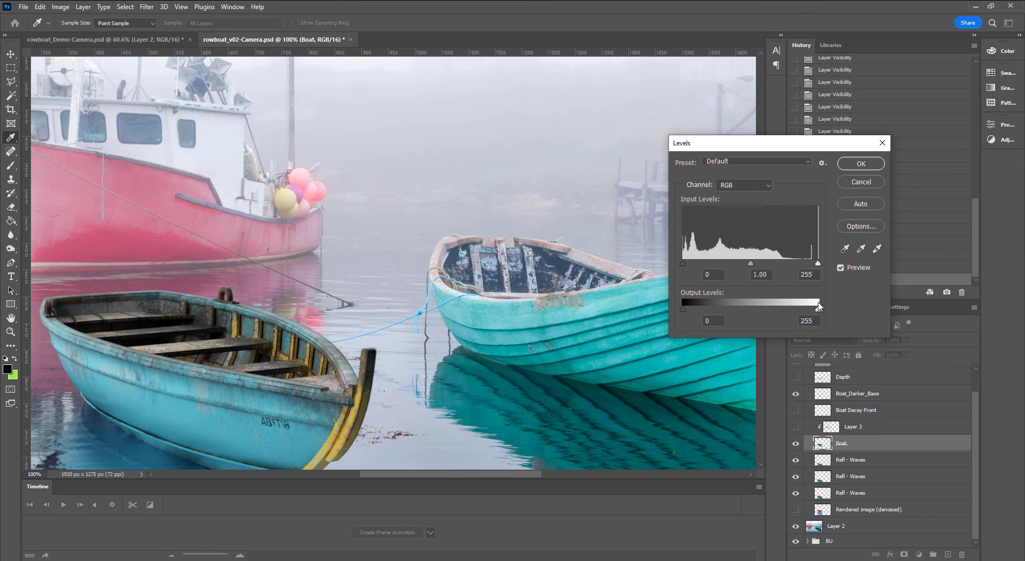
pyautogui.moveTo(819, 305); pyautogui.dragTo(812, 308)
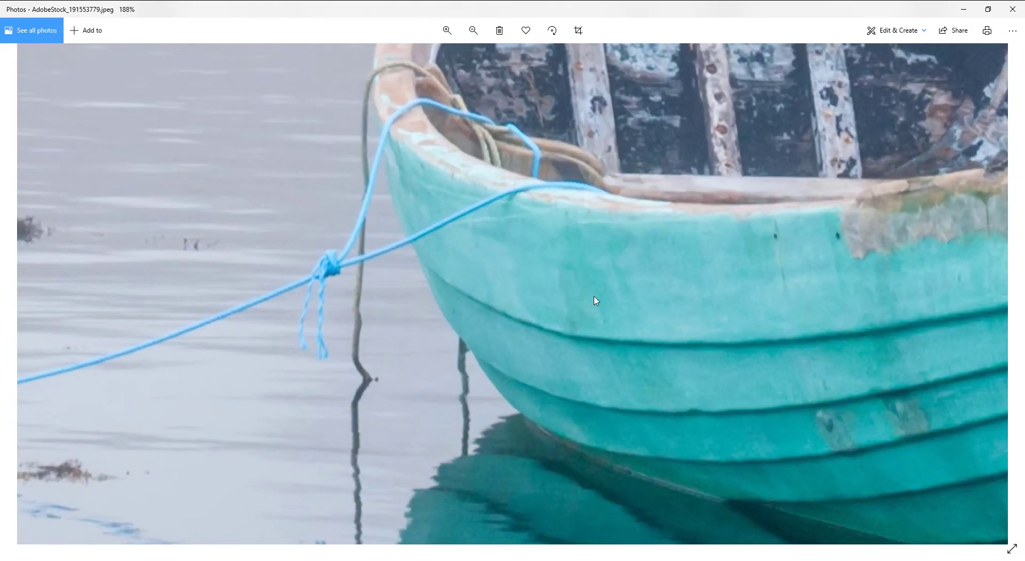
# Step: Examine the teal rowboat's interior, hull and water reflection in the reference photo AdobeStock_191553779.jpeg in Photos
pyautogui.moveTo(595, 297); pyautogui.dragTo(684, 426)
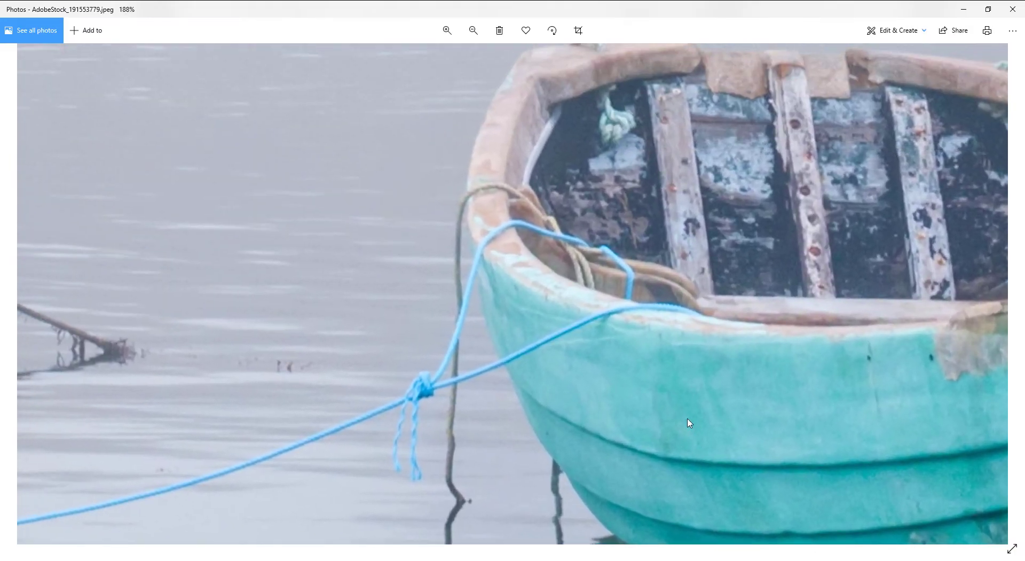
pyautogui.moveTo(610, 263); pyautogui.dragTo(482, 339)
pyautogui.moveTo(714, 341); pyautogui.dragTo(434, 278)
pyautogui.scroll(-5, 592, 290)
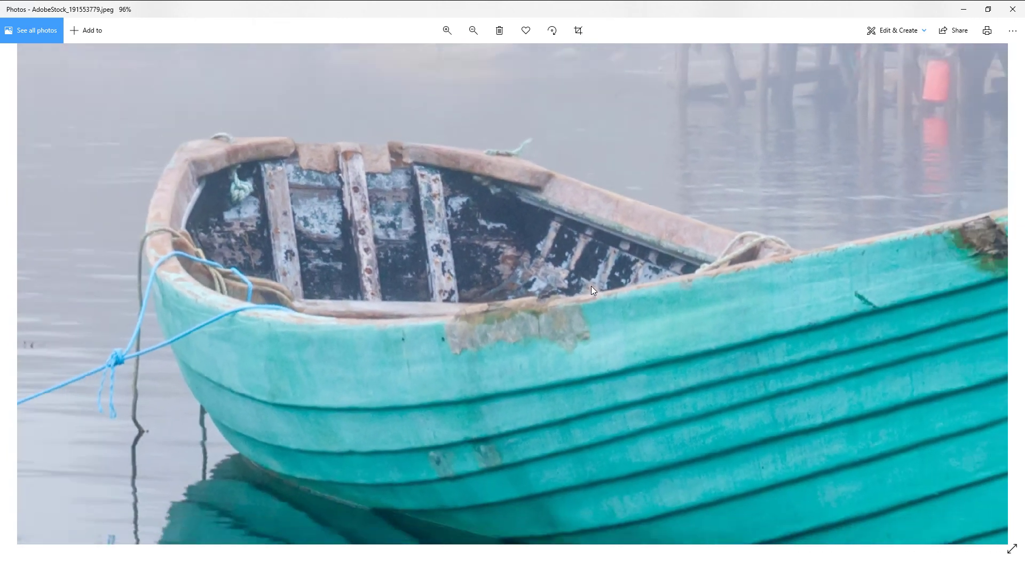
pyautogui.scroll(-2, 591, 290)
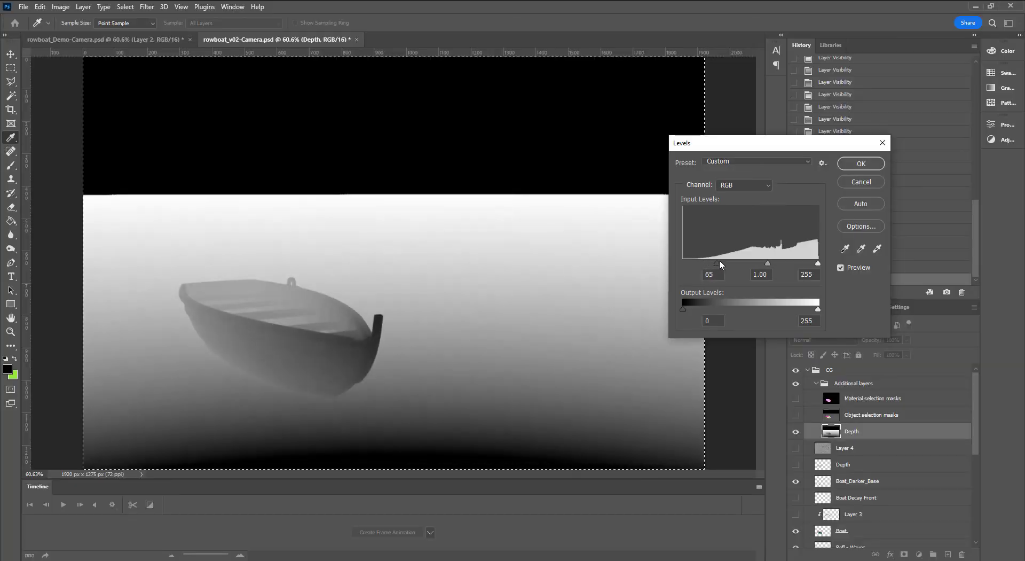
pyautogui.moveTo(719, 260); pyautogui.dragTo(768, 261)
# Step: Return to Photoshop, keep the Additional layers group hidden and show the Depth fog layer after comparing it on and off
pyautogui.click(846, 182)
pyautogui.click(796, 383)
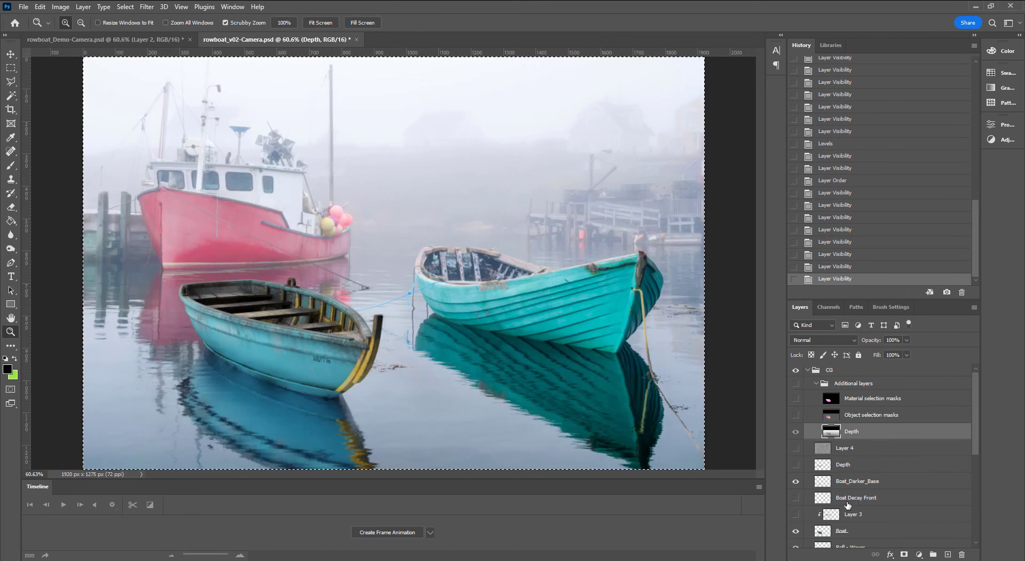
pyautogui.click(795, 464)
pyautogui.click(795, 464)
pyautogui.click(795, 465)
pyautogui.click(796, 465)
pyautogui.click(796, 465)
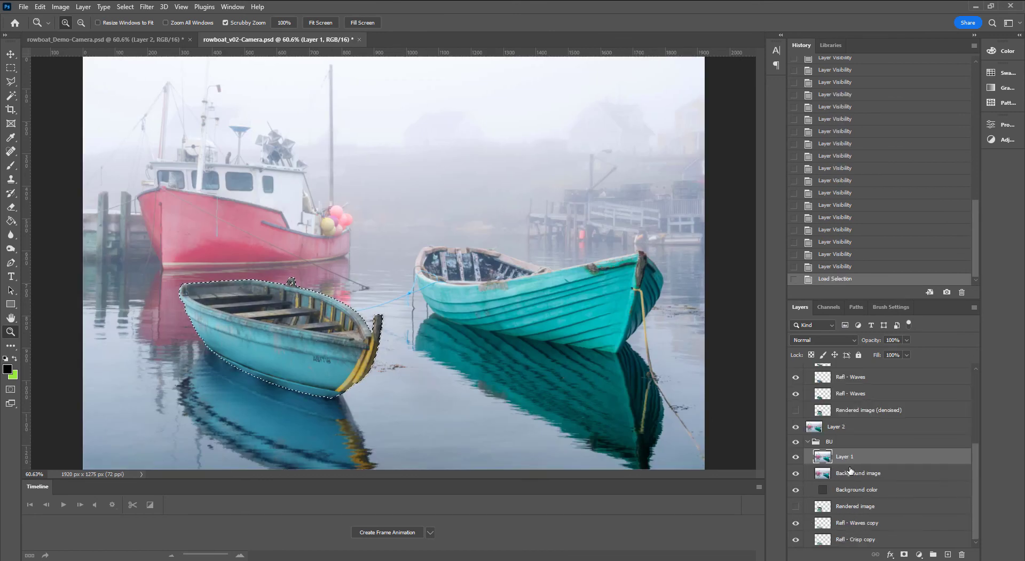
# Step: Clip a boat-shaped copy of the background to the Boat layer and cut away its interior with the selection contracted by 15 pixels
pyautogui.scroll(4, 850, 470)
pyautogui.click(850, 452)
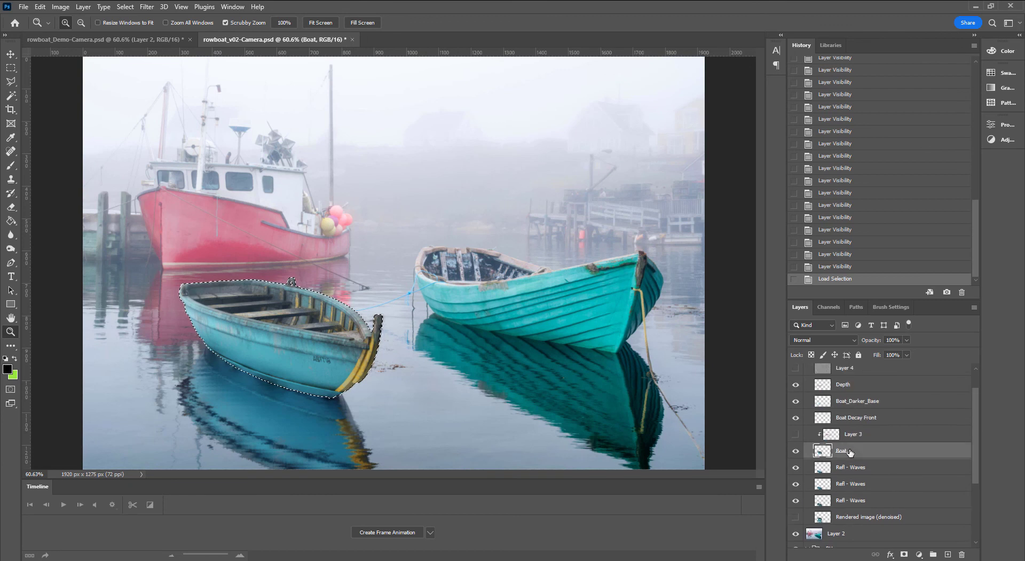
pyautogui.hotkey('ctrl', 'v')
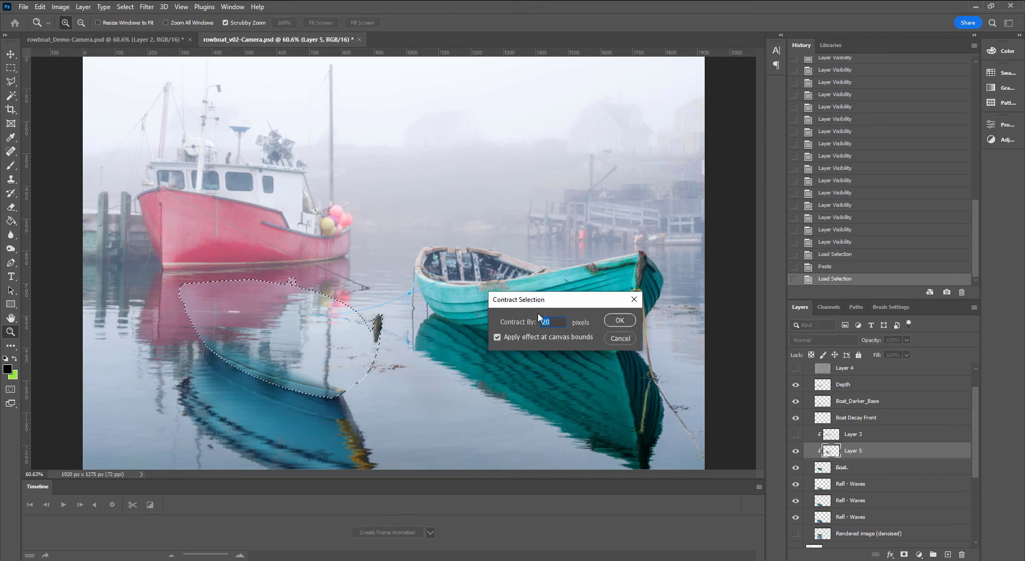
pyautogui.write('15')
pyautogui.press('Return')
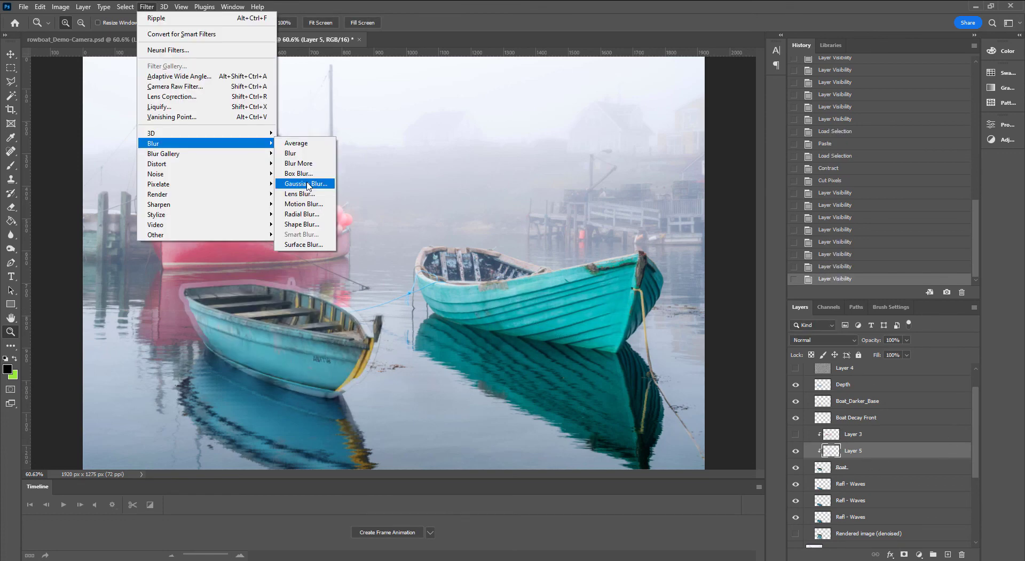
# Step: Soften the clipped edge layer with a 7.0-pixel Gaussian Blur and blend it in with a lightening mode at reduced opacity
pyautogui.click(297, 183)
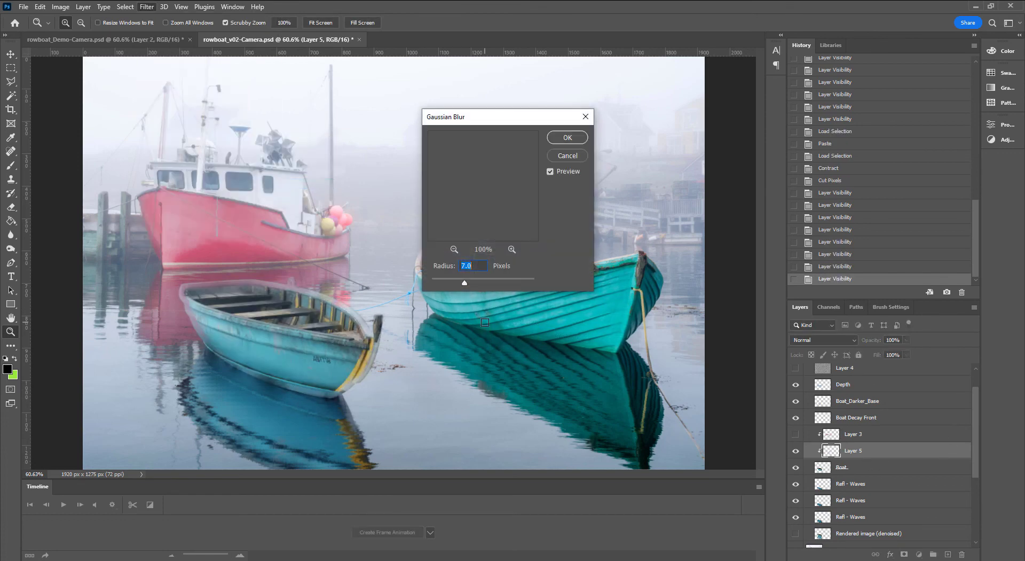
pyautogui.click(568, 137)
pyautogui.click(824, 339)
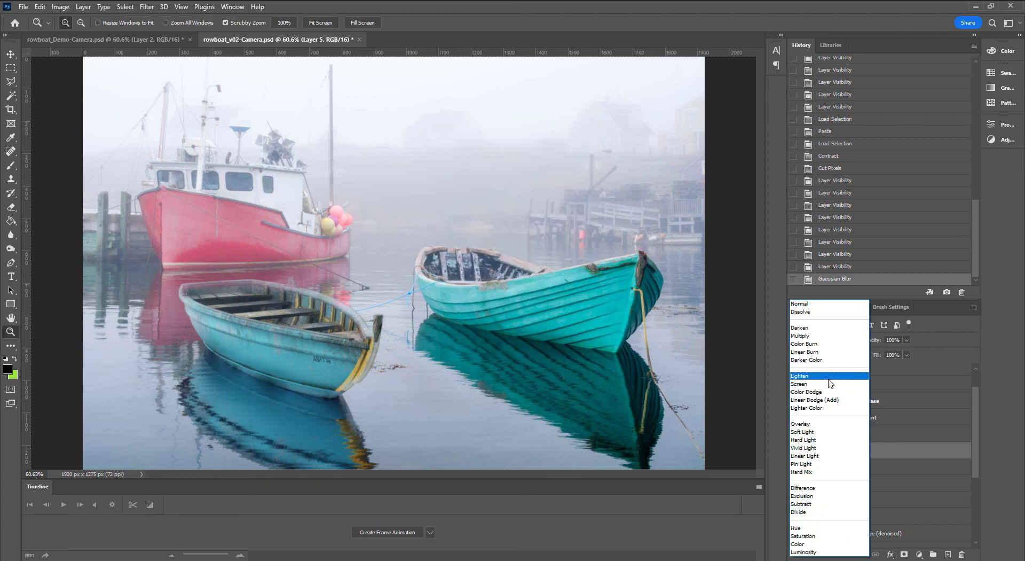
pyautogui.click(812, 379)
pyautogui.click(909, 340)
pyautogui.moveTo(910, 352); pyautogui.dragTo(873, 356)
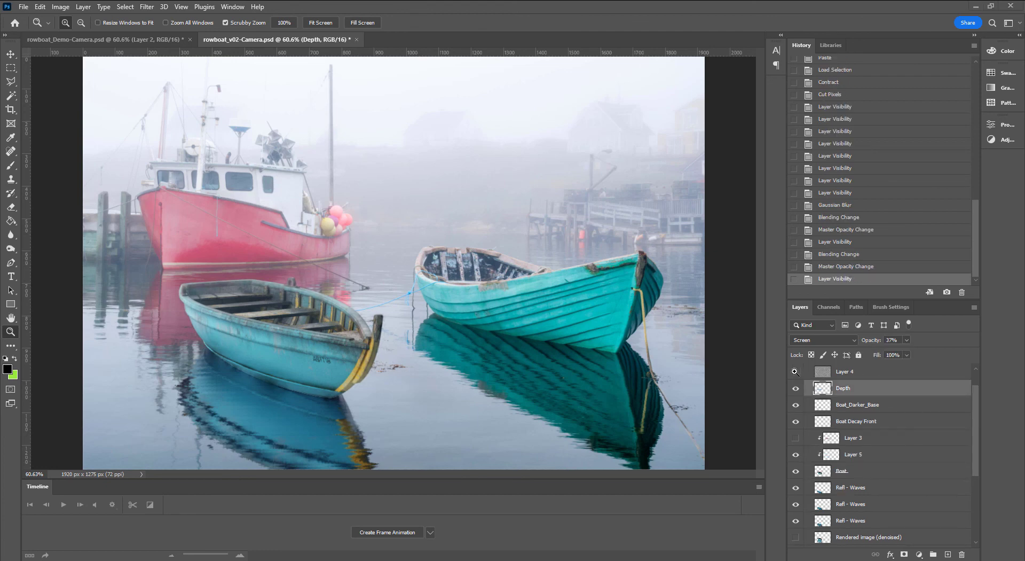
# Step: Show the grain layer, Layer 4, and set its blending mode to Lighter Color at 12% opacity
pyautogui.click(796, 372)
pyautogui.click(796, 372)
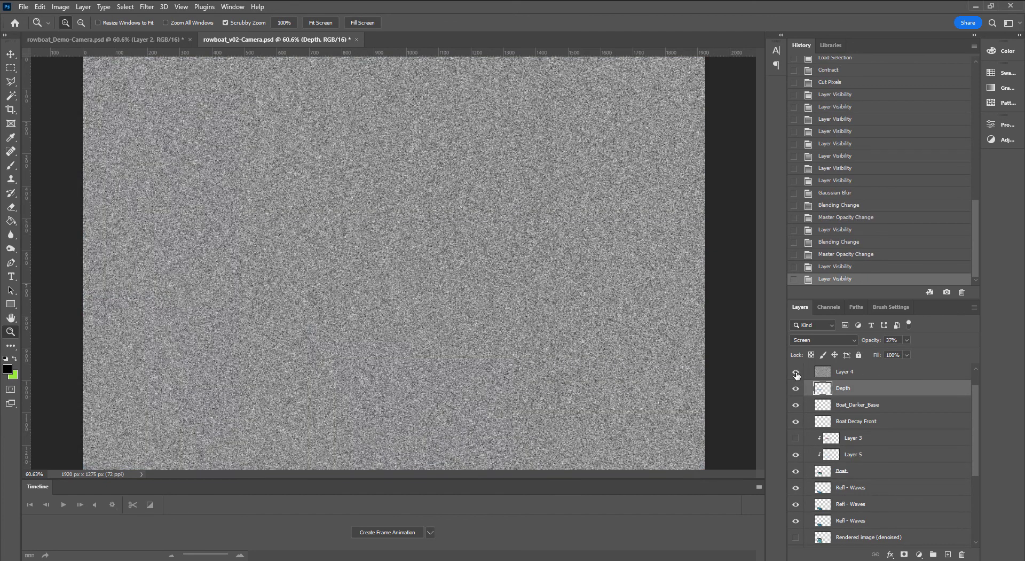
pyautogui.click(854, 369)
pyautogui.click(825, 339)
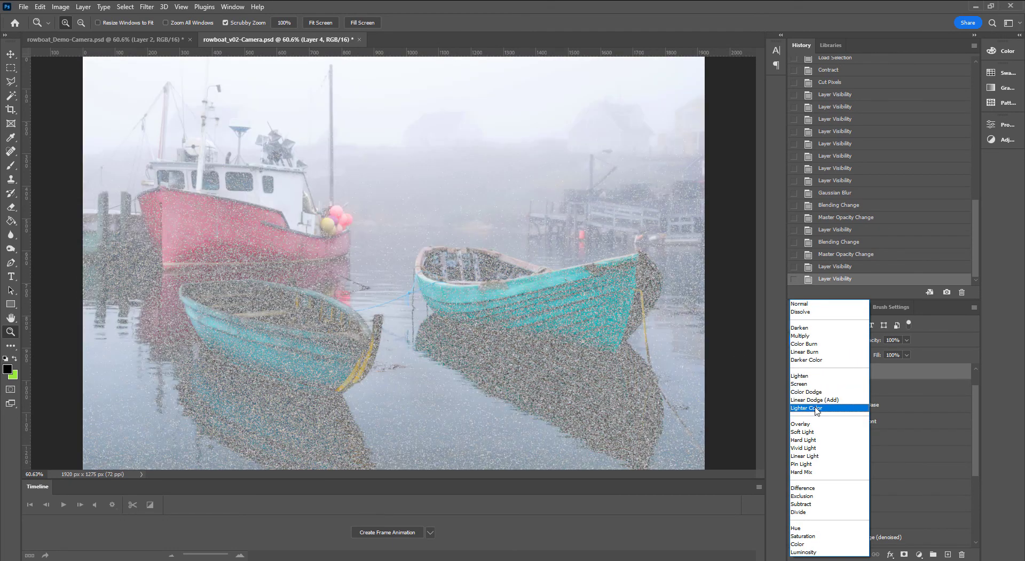
pyautogui.click(816, 408)
pyautogui.click(907, 339)
pyautogui.moveTo(907, 356); pyautogui.dragTo(866, 356)
# Step: Compare the composite with and without the grain layer
pyautogui.click(796, 373)
pyautogui.doubleClick(796, 372)
pyautogui.click(795, 372)
pyautogui.click(795, 373)
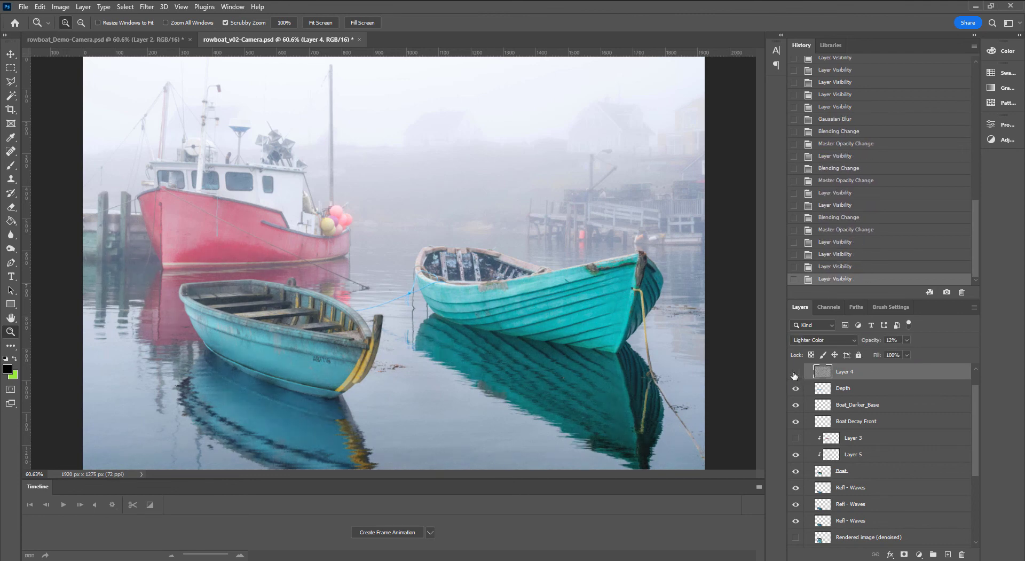
pyautogui.click(795, 373)
pyautogui.click(795, 373)
pyautogui.click(796, 374)
pyautogui.click(796, 374)
# Step: Preview the Add Noise filter on the Background image layer with an amount above 12.5%
pyautogui.scroll(-3, 865, 454)
pyautogui.click(858, 520)
pyautogui.click(147, 6)
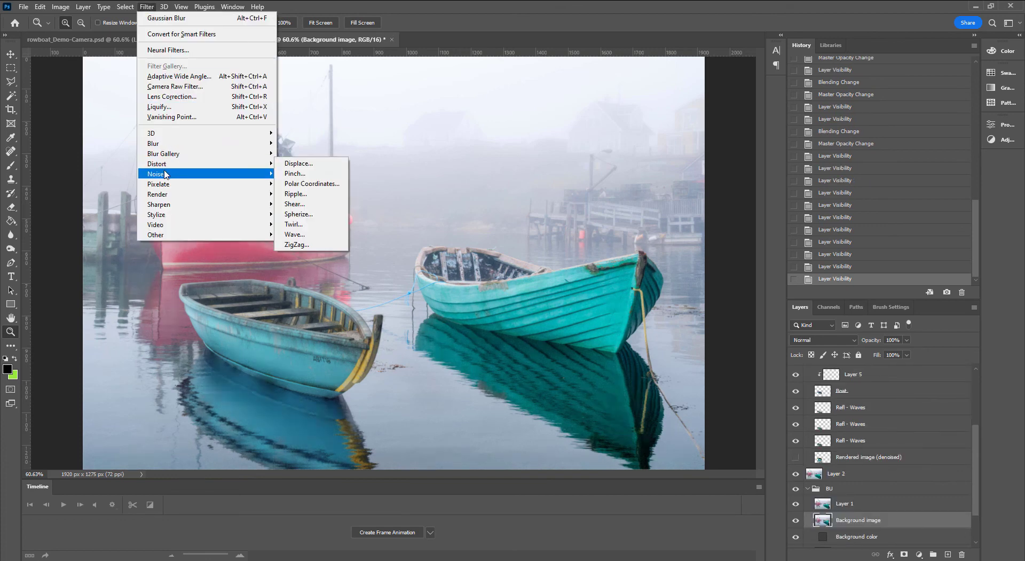
pyautogui.moveTo(165, 174)
pyautogui.click(299, 174)
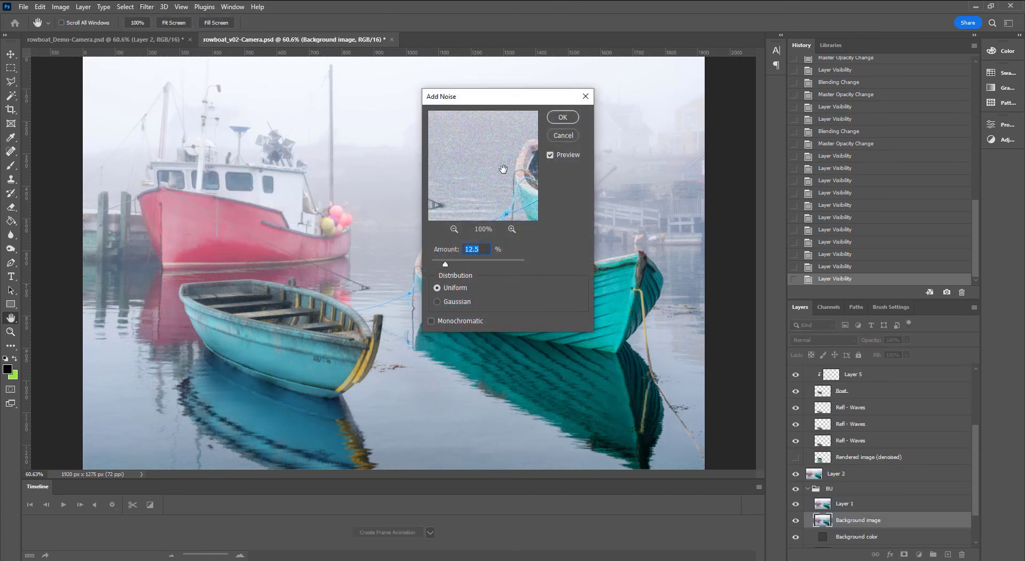
pyautogui.moveTo(446, 264); pyautogui.dragTo(478, 265)
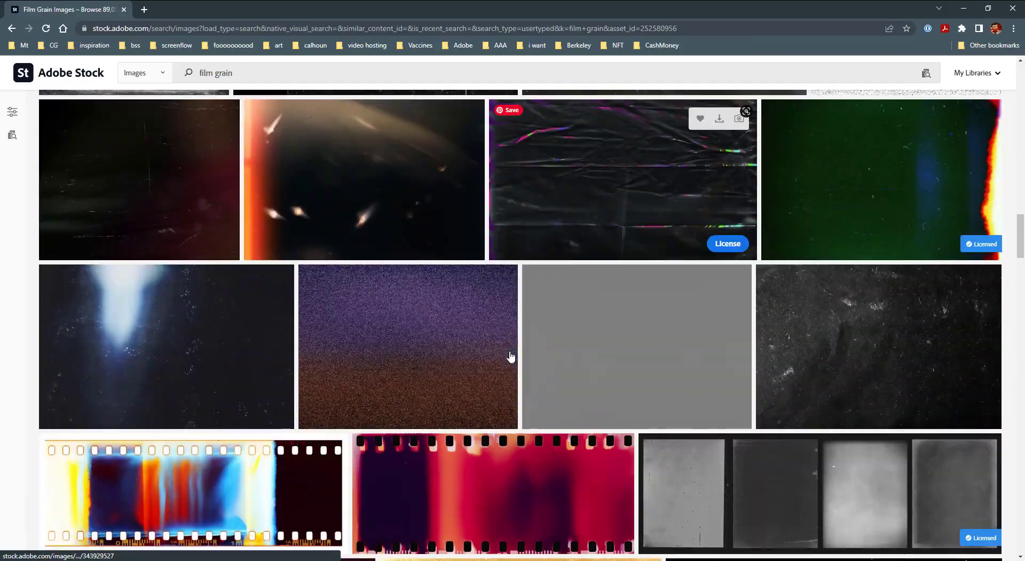
# Step: Browse the film grain images on Adobe Stock in the web browser
pyautogui.scroll(9, 511, 356)
pyautogui.scroll(-4, 511, 356)
pyautogui.scroll(4, 511, 356)
pyautogui.scroll(1, 511, 356)
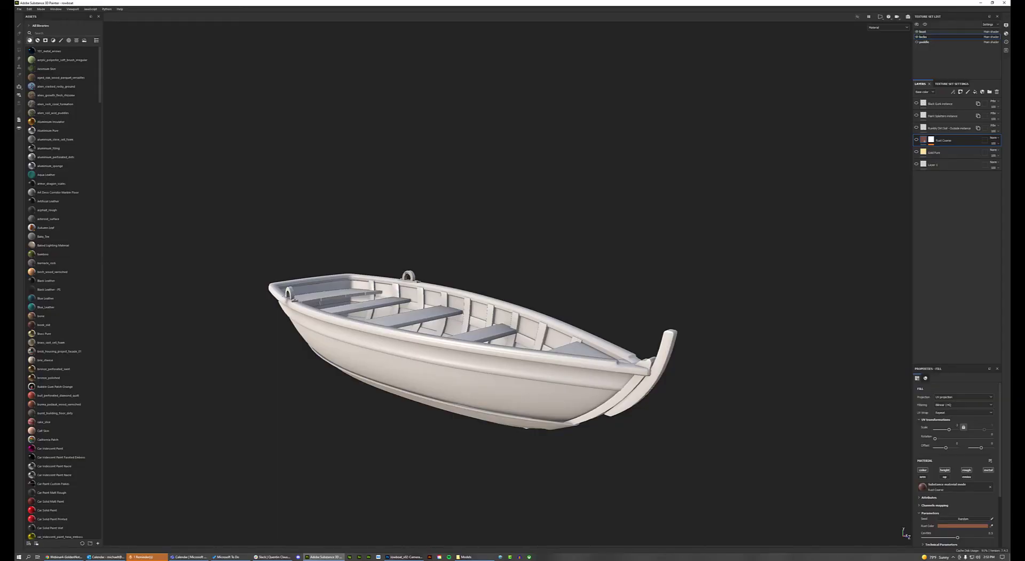